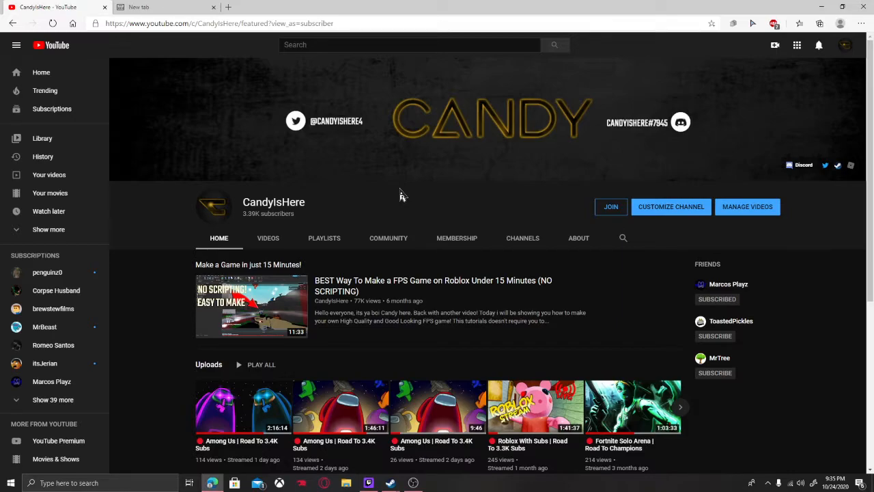
Open the old Pixlr Editor site at pixlr.com/old/editor and allow it to run Flash
{"action": "left_click", "coordinate": [178, 8]}
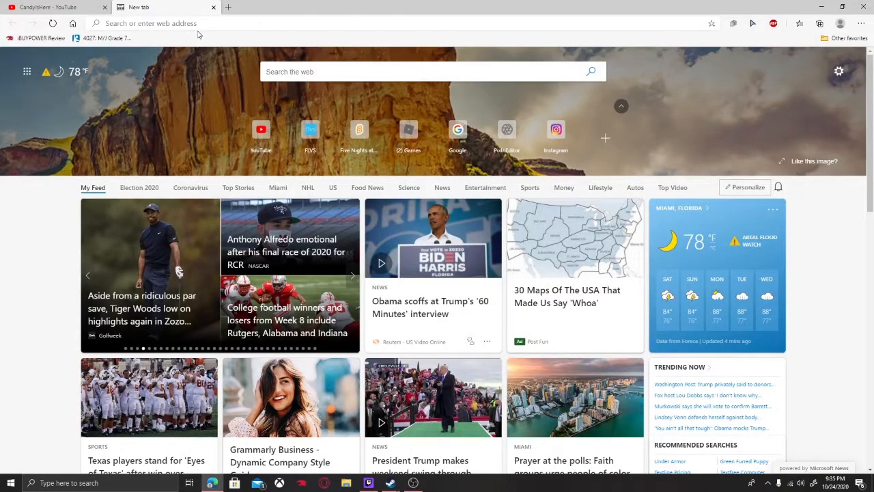
{"action": "left_click", "coordinate": [198, 26]}
{"action": "type", "text": "pixlr"}
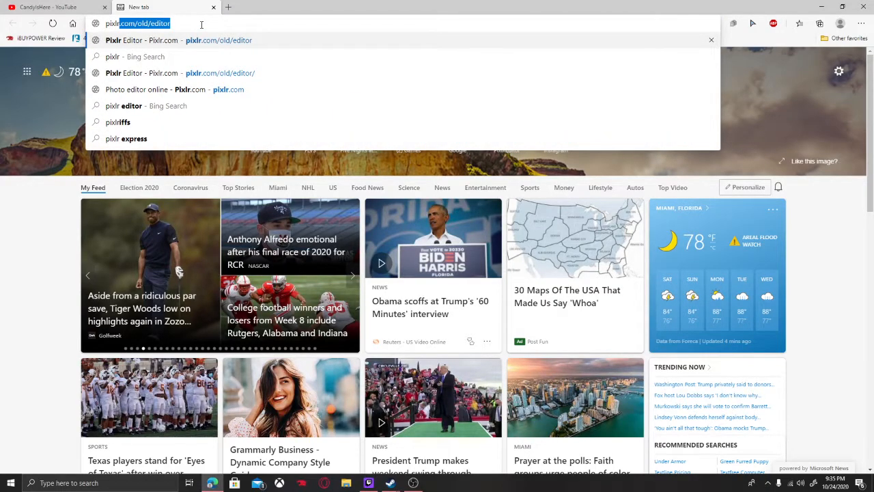
{"action": "key", "text": "Return"}
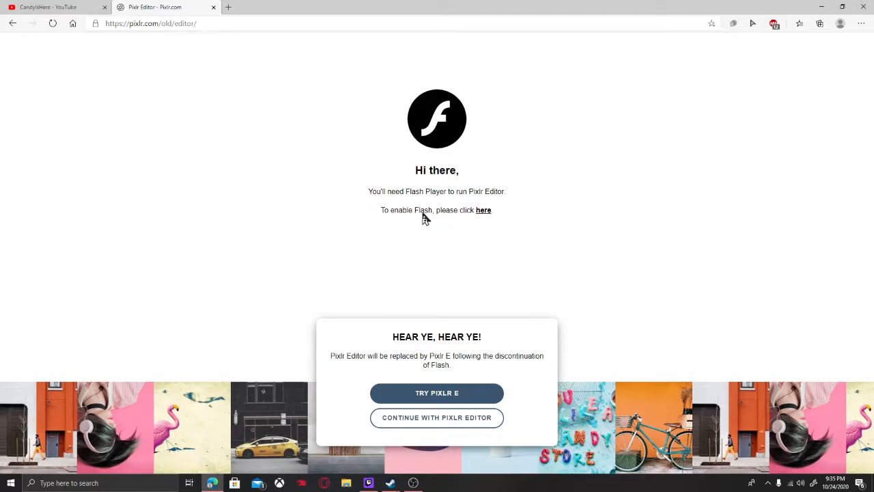
{"action": "left_click", "coordinate": [484, 213]}
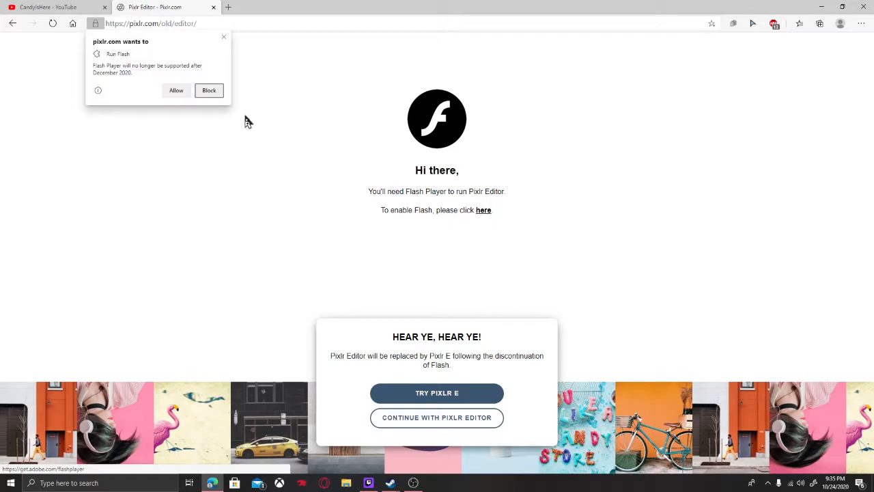
{"action": "left_click", "coordinate": [172, 91]}
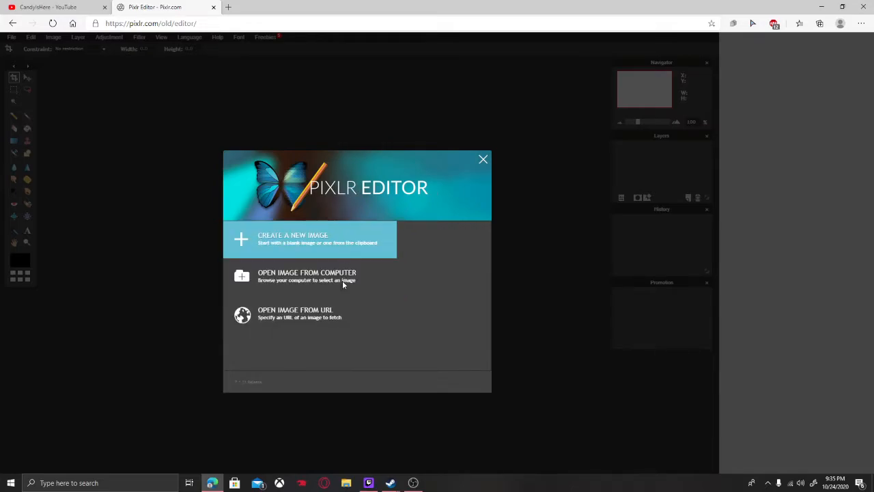
Create a new 800 x 600 image with a transparent background and enlarge its document window around the canvas
{"action": "left_click", "coordinate": [295, 243]}
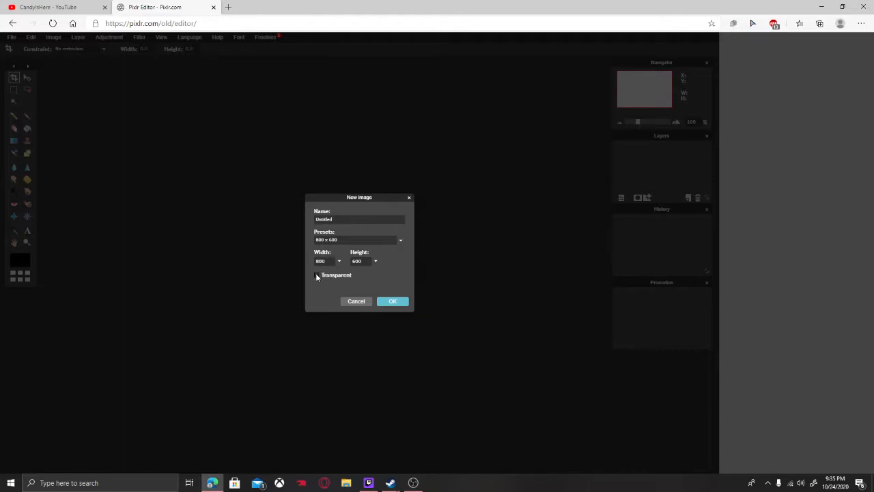
{"action": "left_click", "coordinate": [393, 302]}
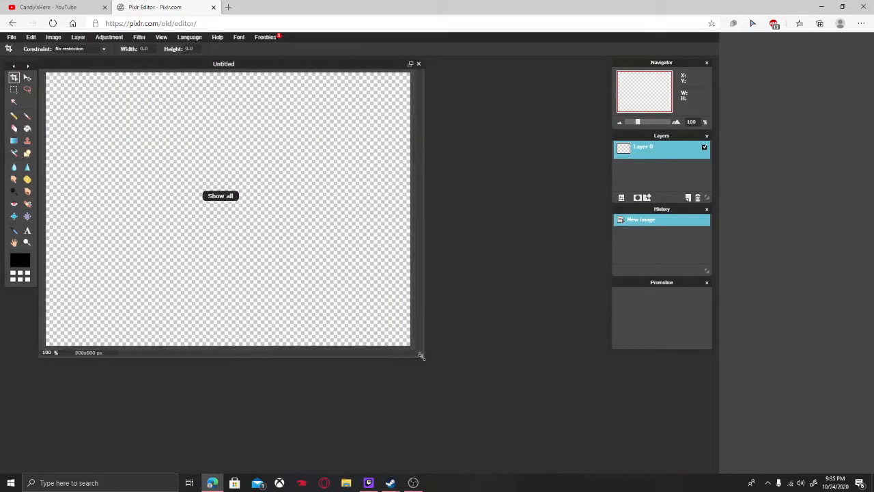
{"action": "left_click_drag", "start_coordinate": [415, 351], "coordinate": [557, 412]}
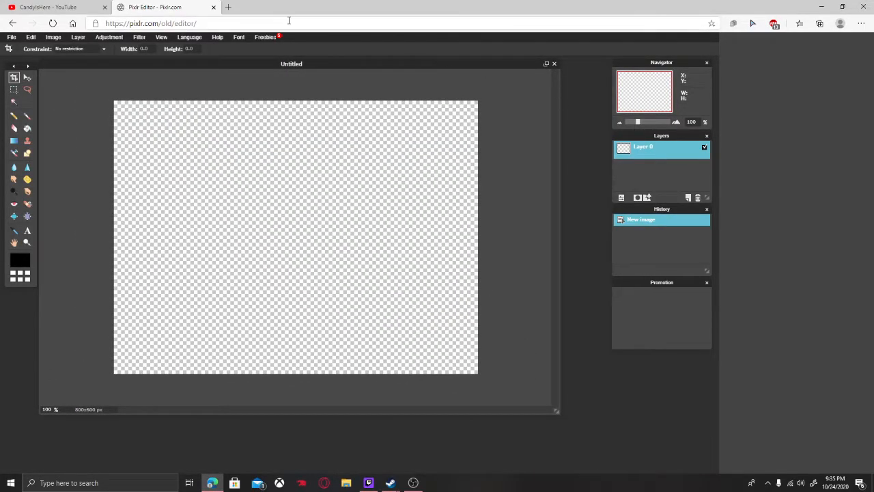
Open dafont.com in a new browser tab and go to the Fancy > Horror font category
{"action": "left_click", "coordinate": [229, 6]}
{"action": "type", "text": "da"}
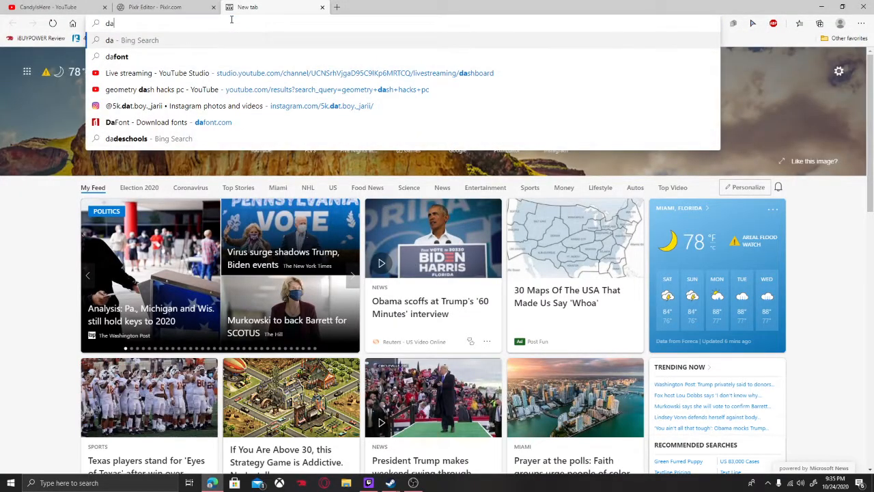
{"action": "left_click", "coordinate": [151, 56]}
{"action": "left_click", "coordinate": [176, 118]}
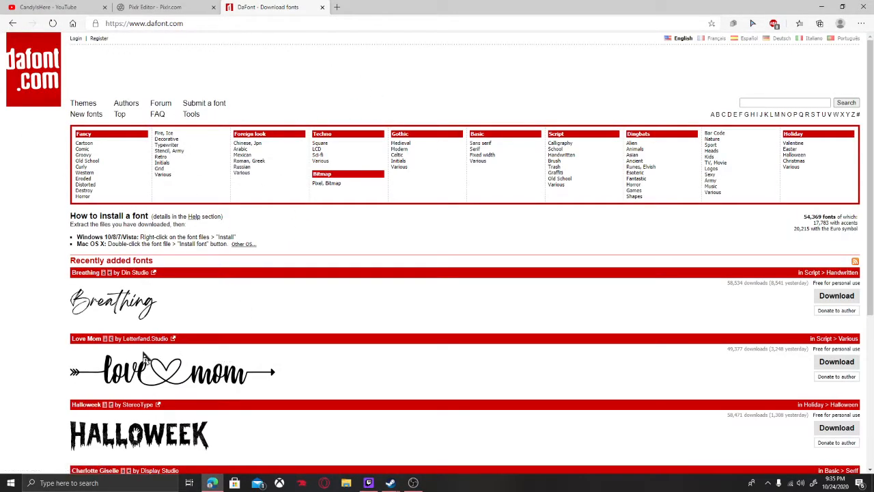
{"action": "scroll", "coordinate": [168, 359], "scroll_direction": "down", "scroll_amount": 4}
{"action": "scroll", "coordinate": [277, 296], "scroll_direction": "up", "scroll_amount": 4}
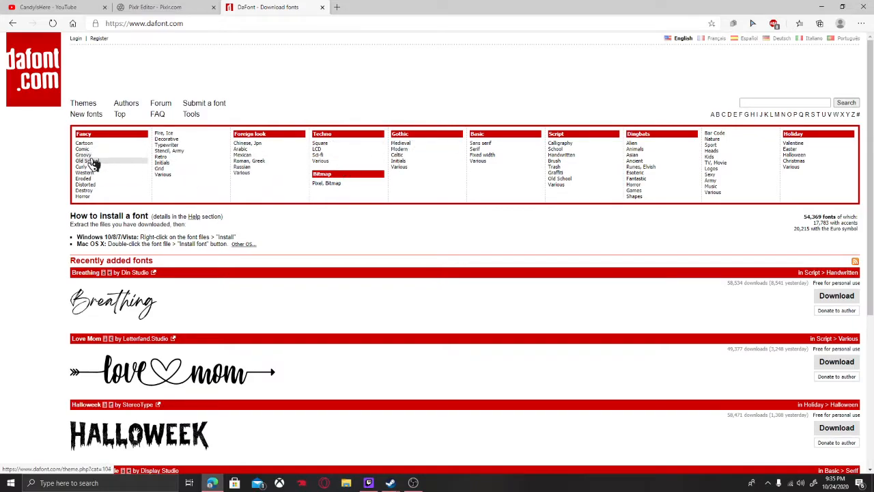
{"action": "left_click", "coordinate": [120, 145]}
Look through the first page of horror fonts and compare their preview styles
{"action": "scroll", "coordinate": [273, 205], "scroll_direction": "down", "scroll_amount": 2}
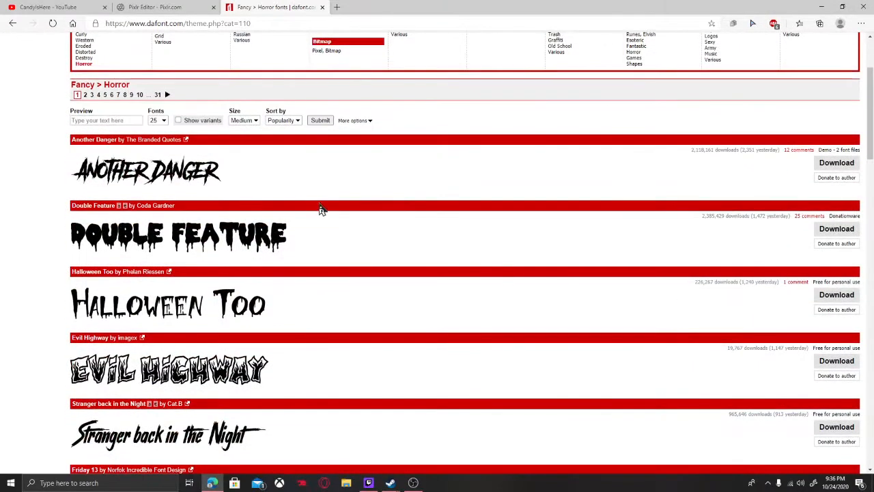
{"action": "scroll", "coordinate": [247, 194], "scroll_direction": "down", "scroll_amount": 1}
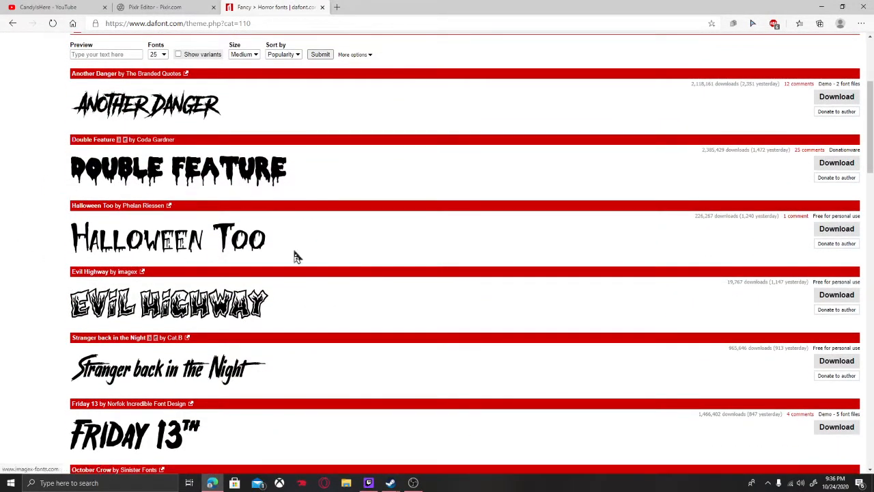
{"action": "scroll", "coordinate": [226, 232], "scroll_direction": "down", "scroll_amount": 2}
{"action": "scroll", "coordinate": [221, 231], "scroll_direction": "down", "scroll_amount": 8}
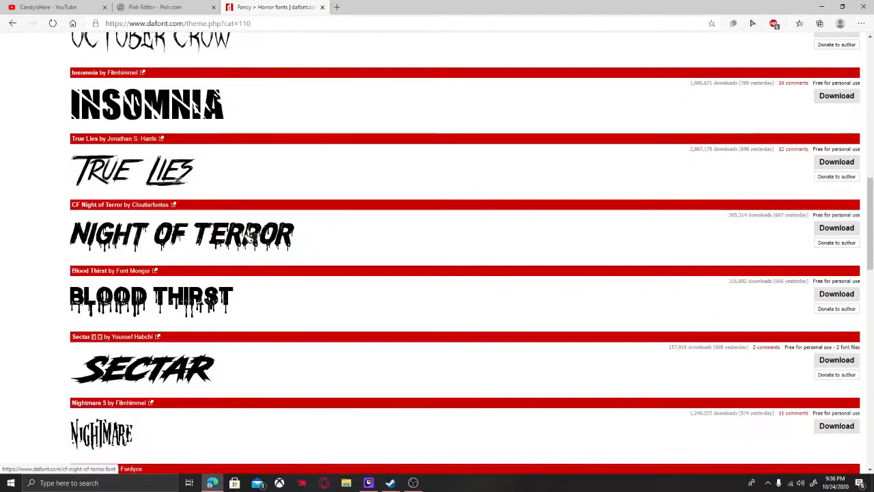
{"action": "scroll", "coordinate": [219, 328], "scroll_direction": "down", "scroll_amount": 3}
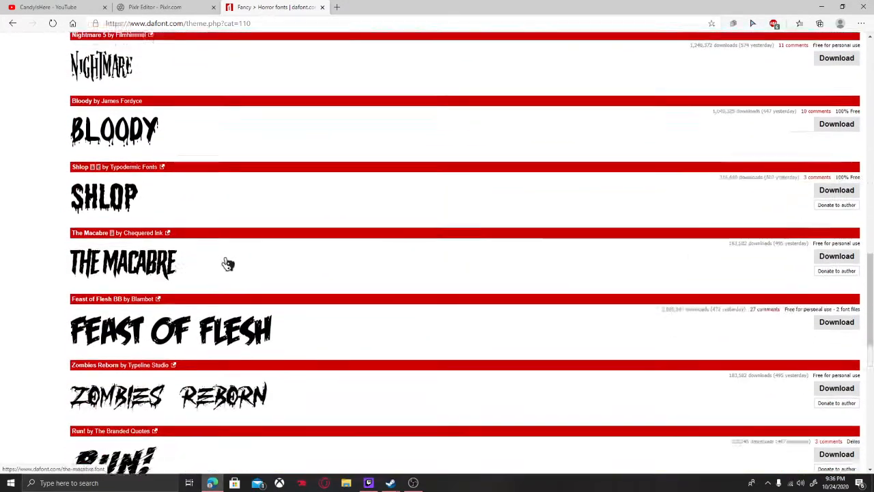
{"action": "scroll", "coordinate": [204, 253], "scroll_direction": "down", "scroll_amount": 6}
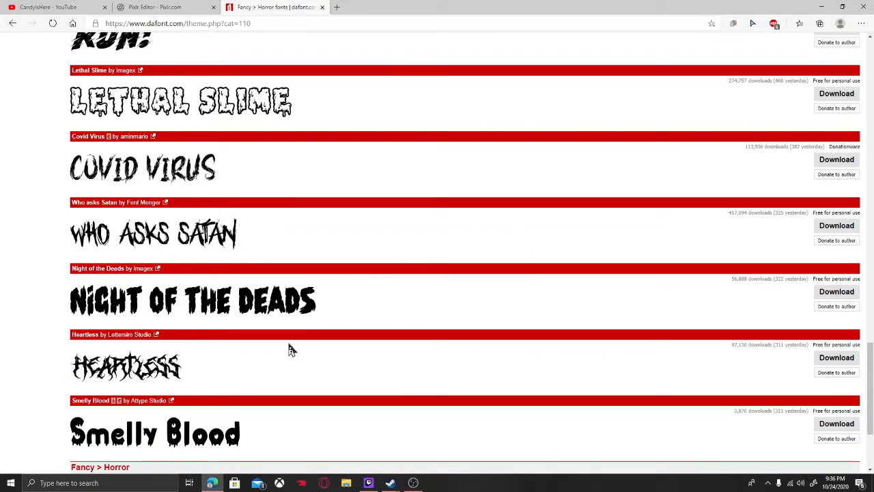
{"action": "scroll", "coordinate": [290, 348], "scroll_direction": "down", "scroll_amount": 2}
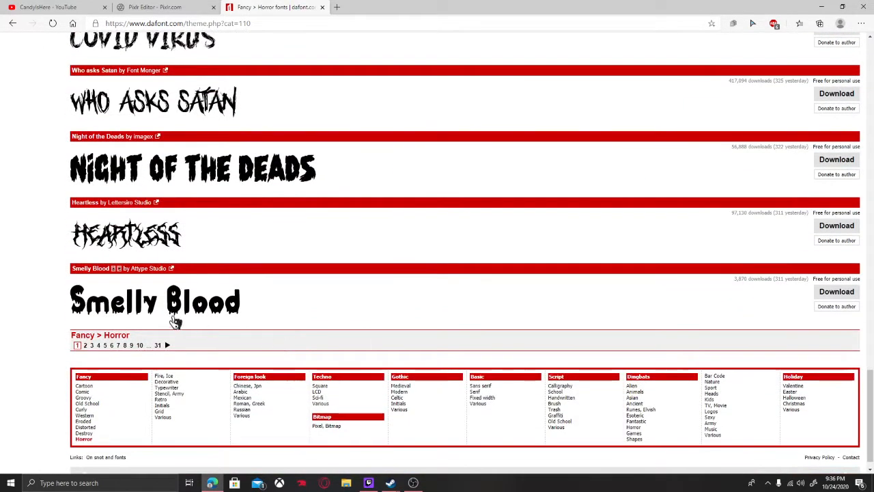
{"action": "scroll", "coordinate": [316, 310], "scroll_direction": "up", "scroll_amount": 20}
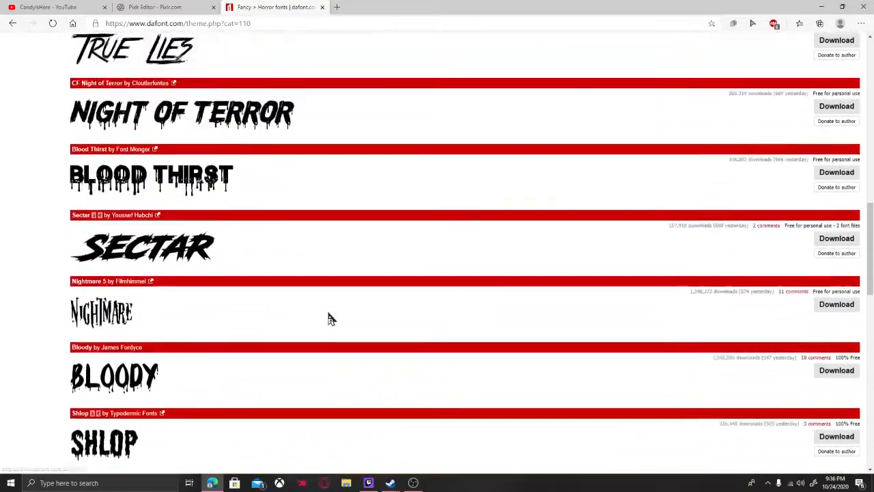
{"action": "scroll", "coordinate": [331, 319], "scroll_direction": "up", "scroll_amount": 6}
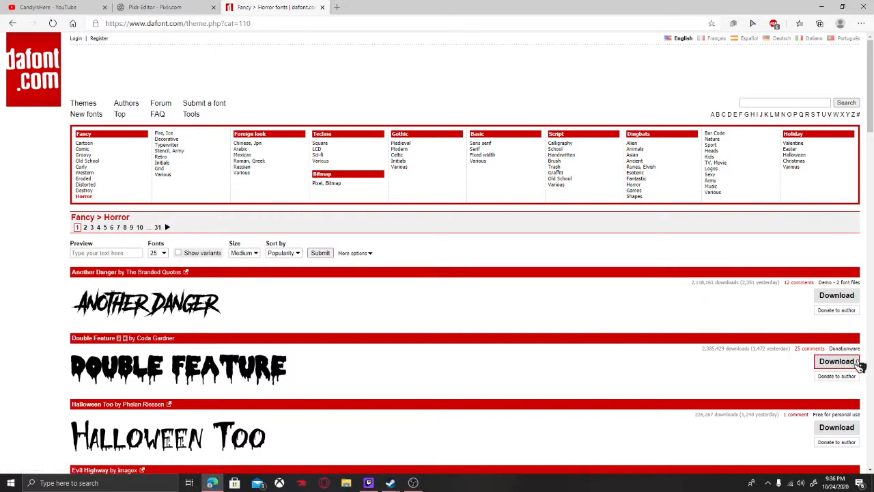
Download the Friday 13 font and open the downloaded friday13.zip archive
{"action": "scroll", "coordinate": [460, 316], "scroll_direction": "down", "scroll_amount": 2}
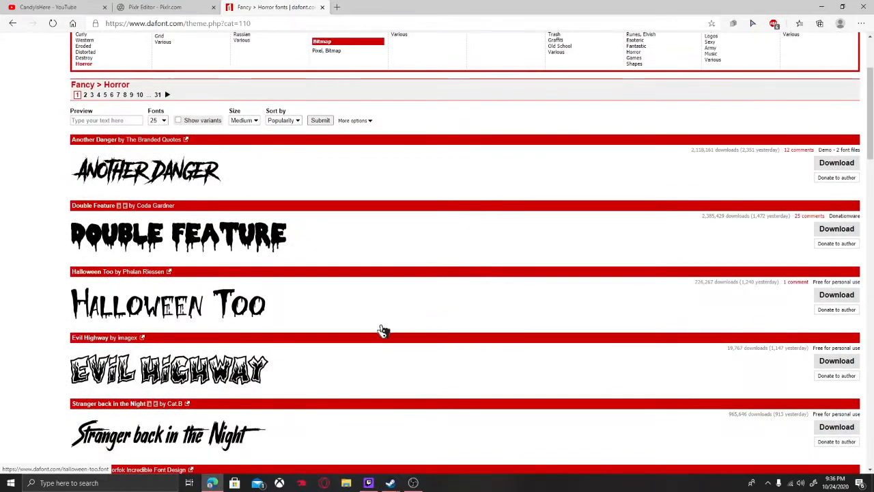
{"action": "scroll", "coordinate": [249, 287], "scroll_direction": "down", "scroll_amount": 2}
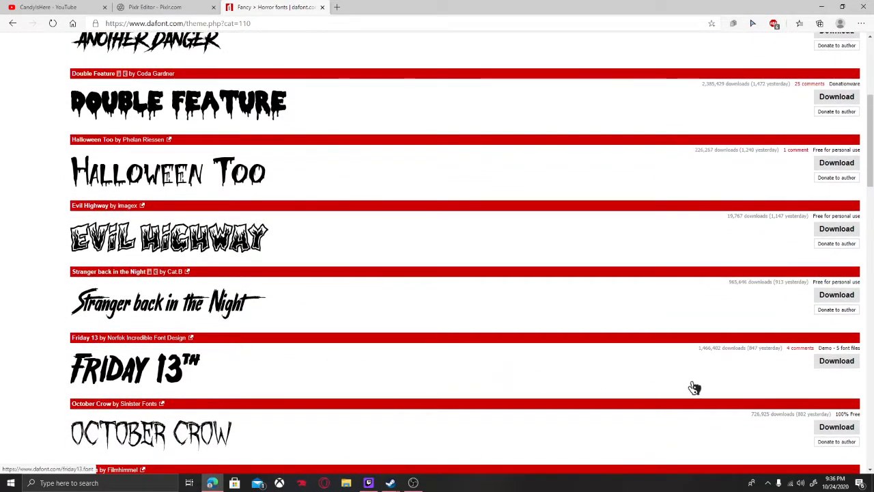
{"action": "left_click", "coordinate": [845, 364]}
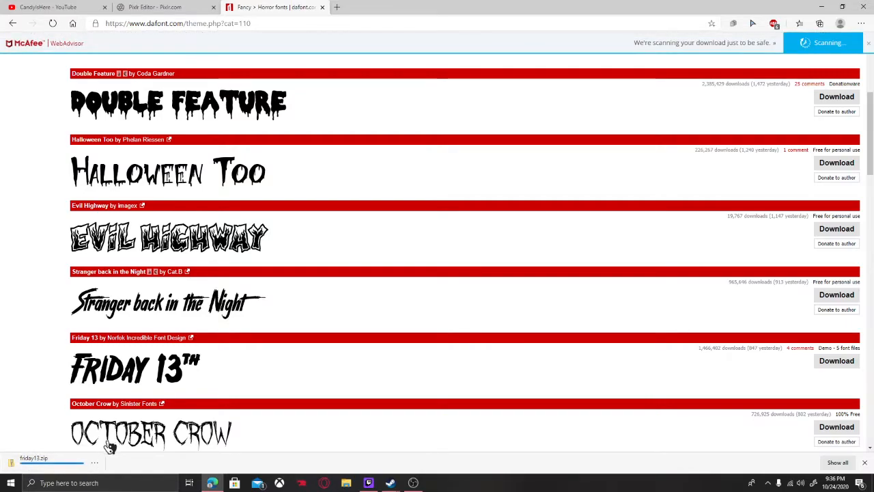
{"action": "left_click", "coordinate": [95, 464]}
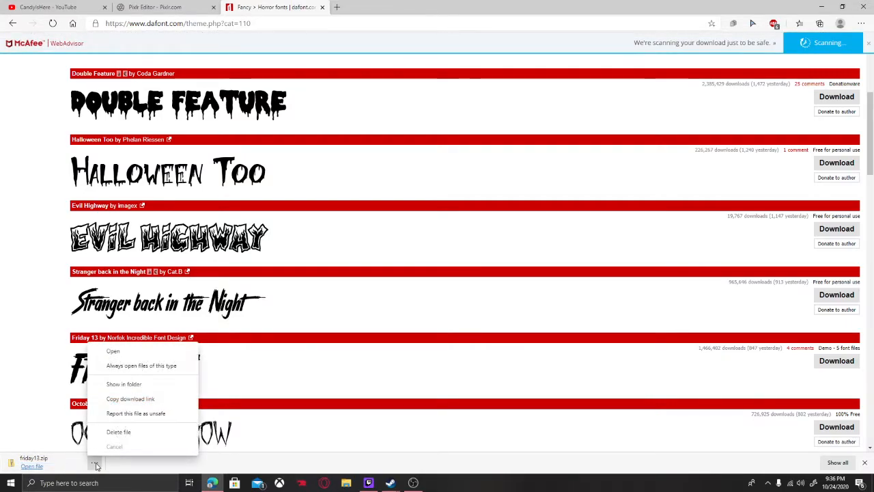
{"action": "left_click", "coordinate": [112, 351]}
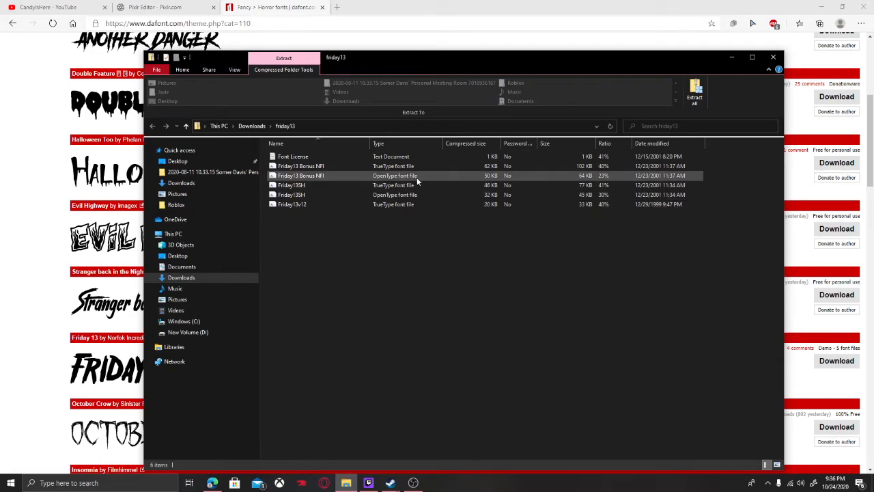
Install the Friday13 Bonus NFI OpenType font from the archive, then close the font windows and the DaFont page
{"action": "left_click", "coordinate": [387, 178]}
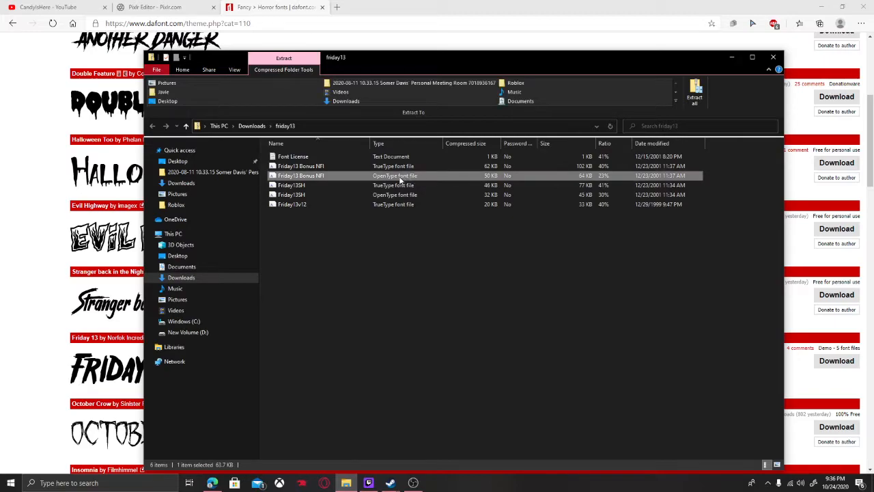
{"action": "right_click", "coordinate": [327, 176]}
{"action": "left_click", "coordinate": [361, 179]}
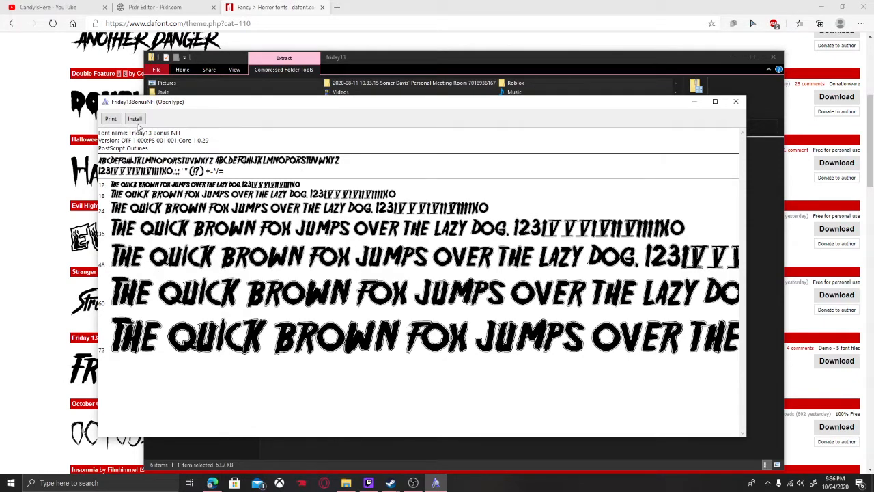
{"action": "left_click", "coordinate": [134, 118]}
{"action": "left_click", "coordinate": [737, 103]}
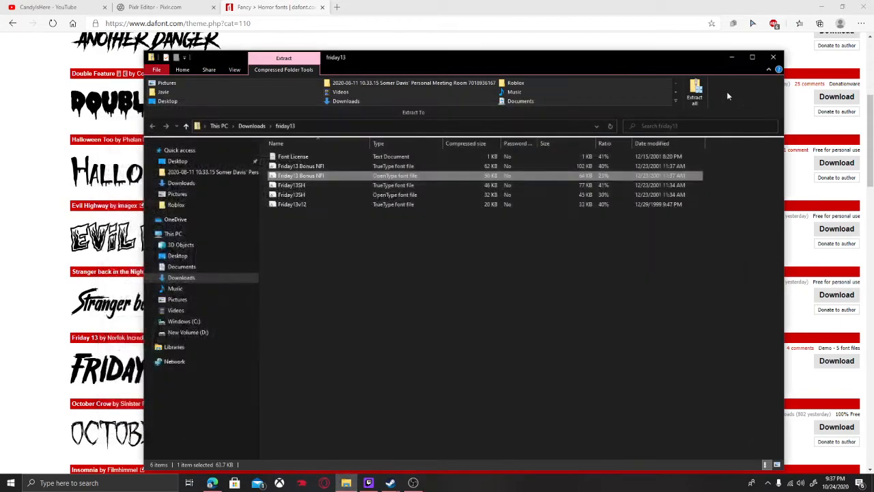
{"action": "left_click", "coordinate": [774, 58]}
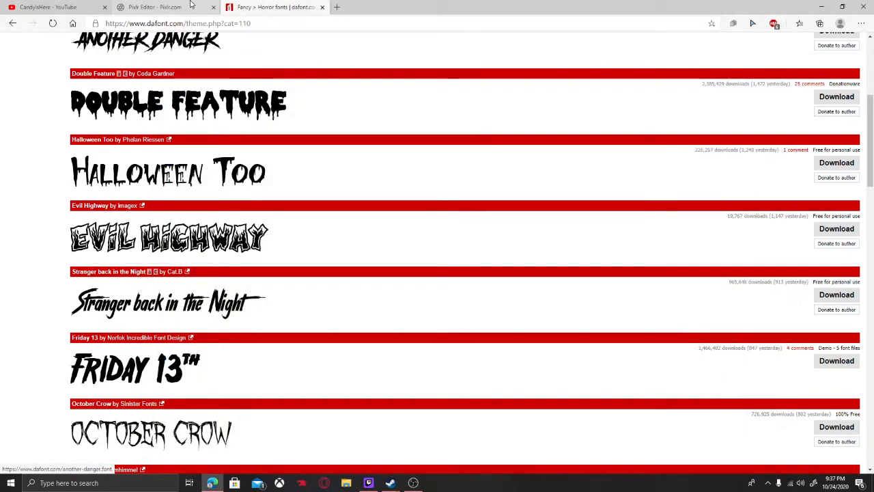
{"action": "left_click", "coordinate": [322, 7]}
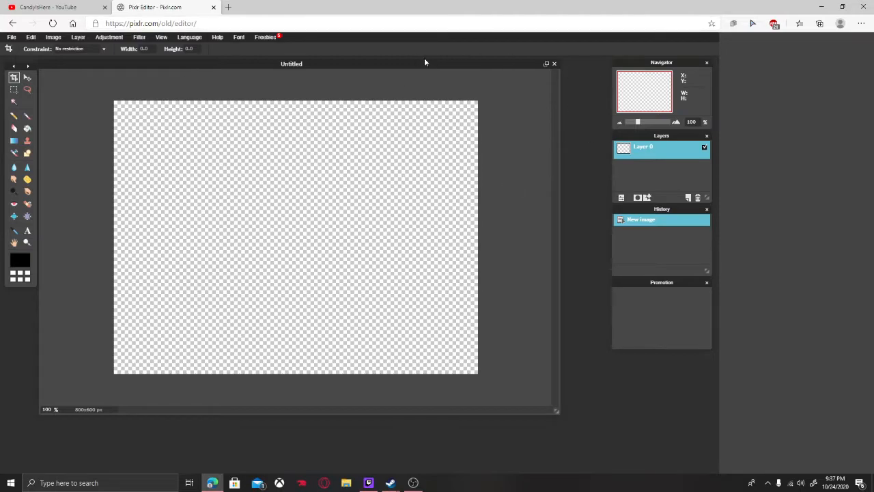
Add the text "C" near the middle of the canvas and set its font to Char BB
{"action": "left_click", "coordinate": [27, 232]}
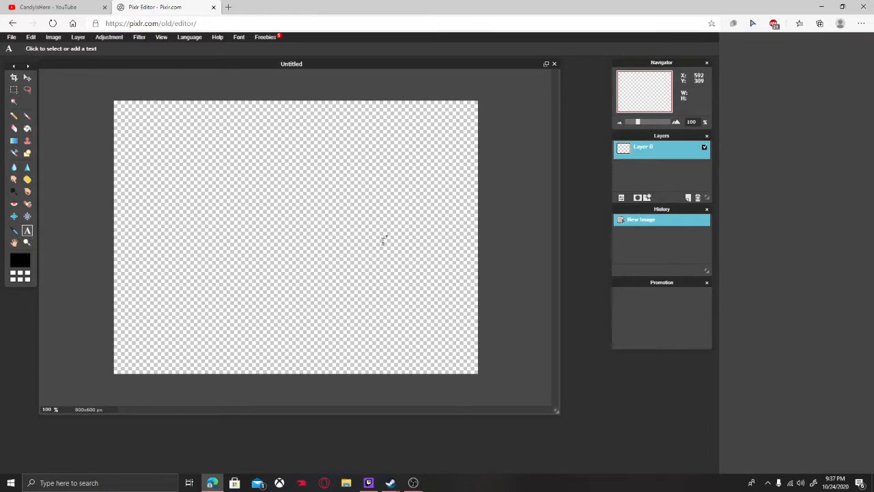
{"action": "left_click", "coordinate": [286, 227]}
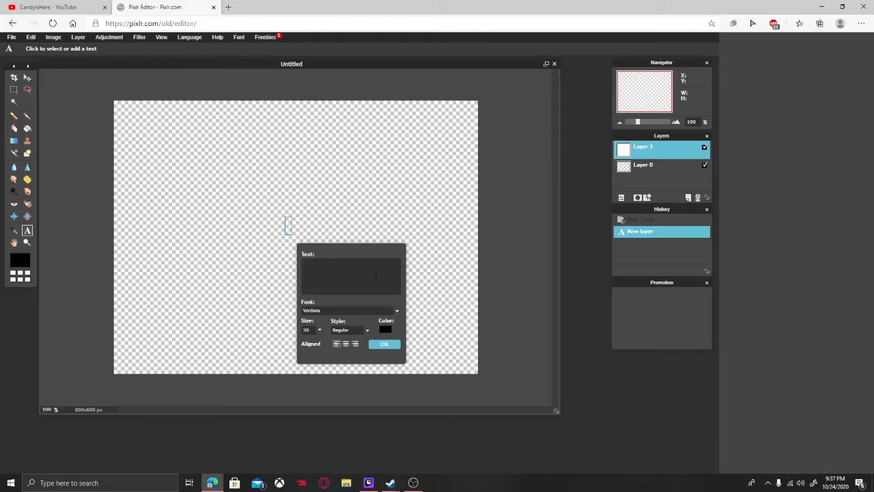
{"action": "left_click", "coordinate": [360, 310]}
{"action": "left_click_drag", "start_coordinate": [395, 328], "coordinate": [396, 337]}
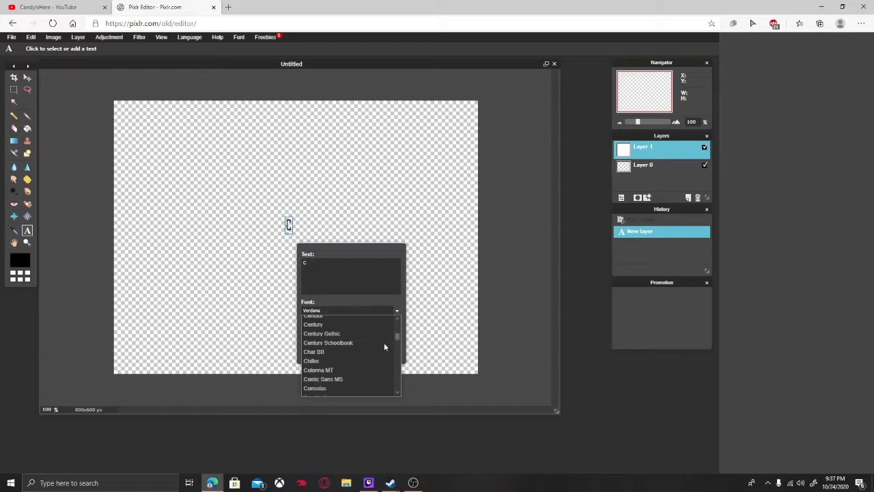
{"action": "left_click", "coordinate": [345, 353]}
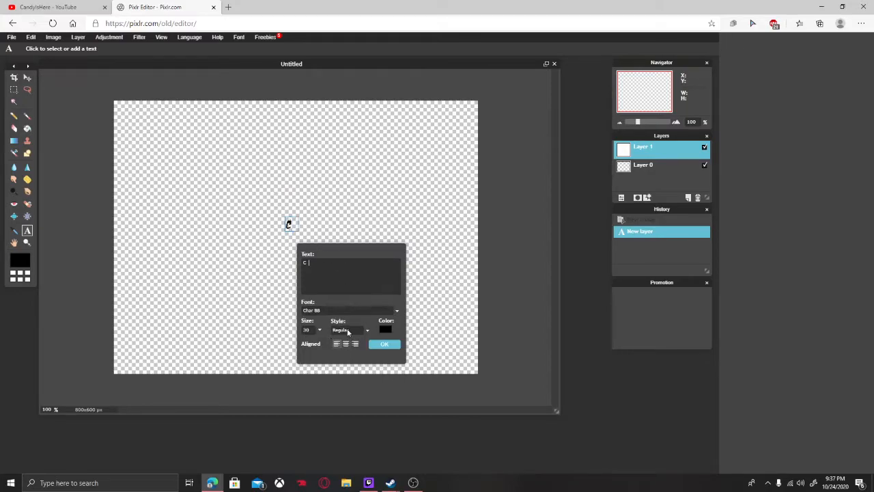
Set the letter's text size to 999 and move the text settings away so they do not cover it
{"action": "left_click", "coordinate": [319, 330]}
{"action": "left_click_drag", "start_coordinate": [287, 344], "coordinate": [299, 345]}
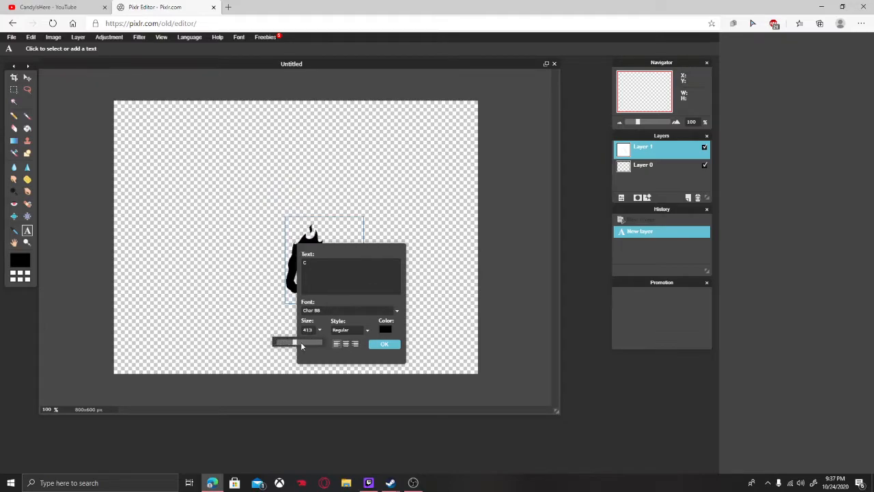
{"action": "left_click_drag", "start_coordinate": [355, 247], "coordinate": [559, 225]}
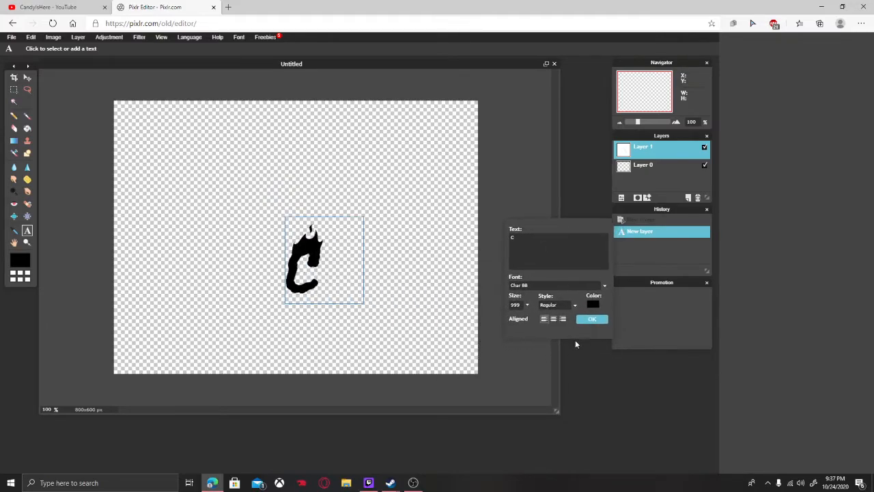
Apply the "C" text and move the letter slightly upward toward the middle of the canvas with the Move tool
{"action": "left_click", "coordinate": [587, 321]}
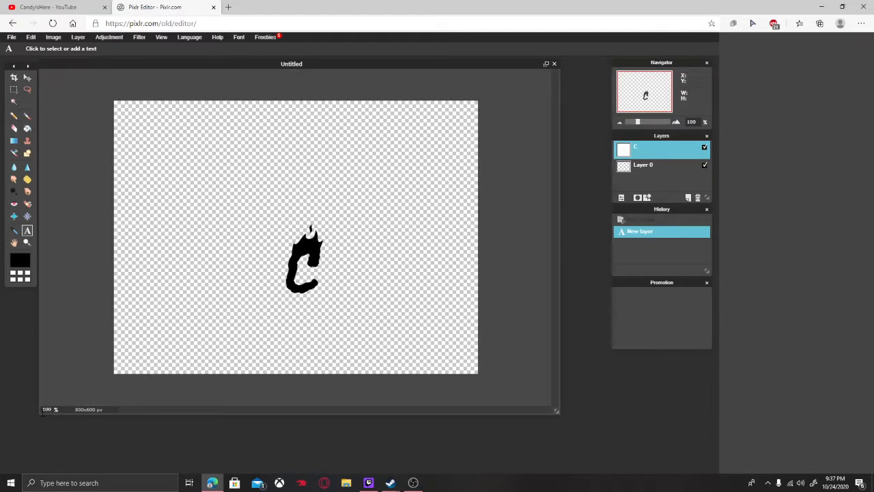
{"action": "scroll", "coordinate": [246, 293], "scroll_direction": "up", "scroll_amount": 1}
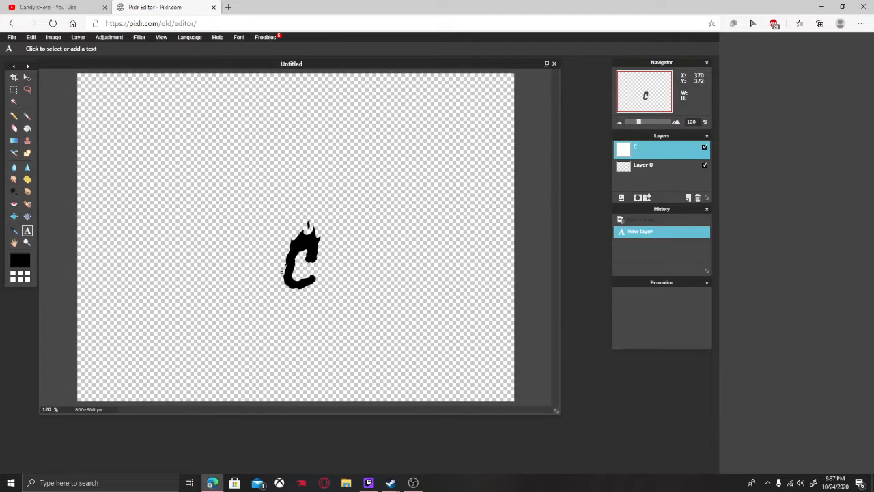
{"action": "scroll", "coordinate": [283, 269], "scroll_direction": "up", "scroll_amount": 1}
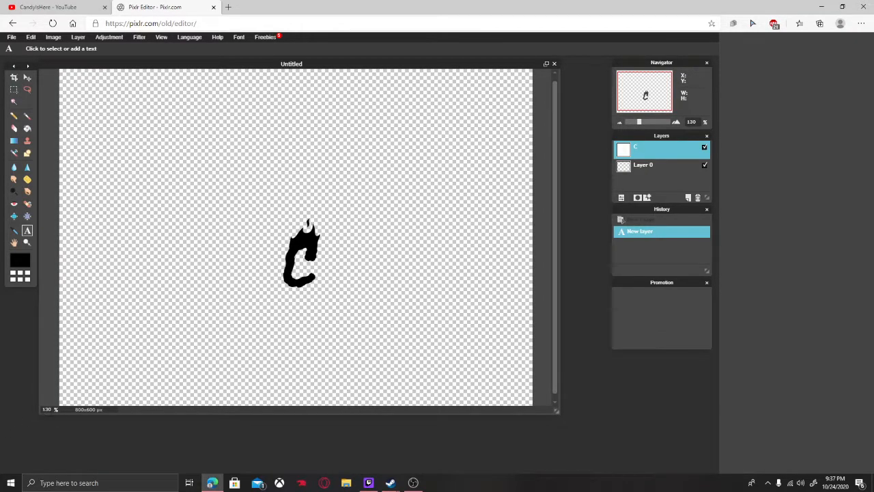
{"action": "scroll", "coordinate": [269, 238], "scroll_direction": "down", "scroll_amount": 3}
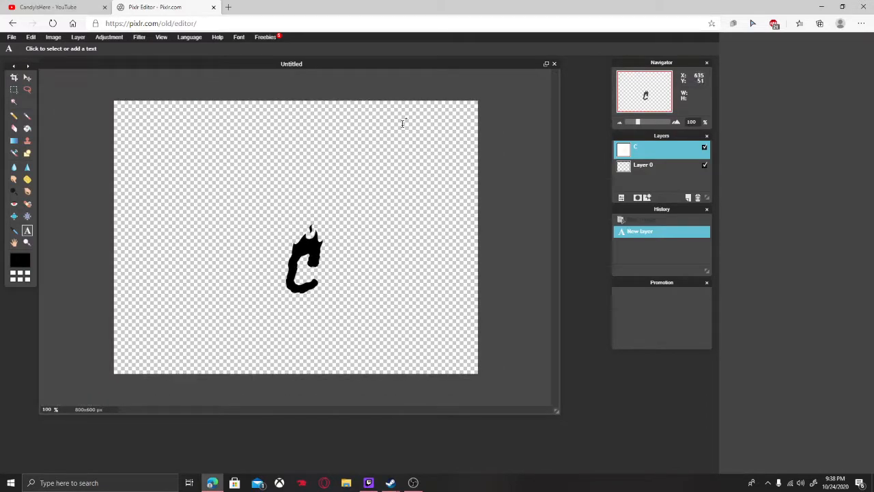
{"action": "left_click", "coordinate": [28, 78]}
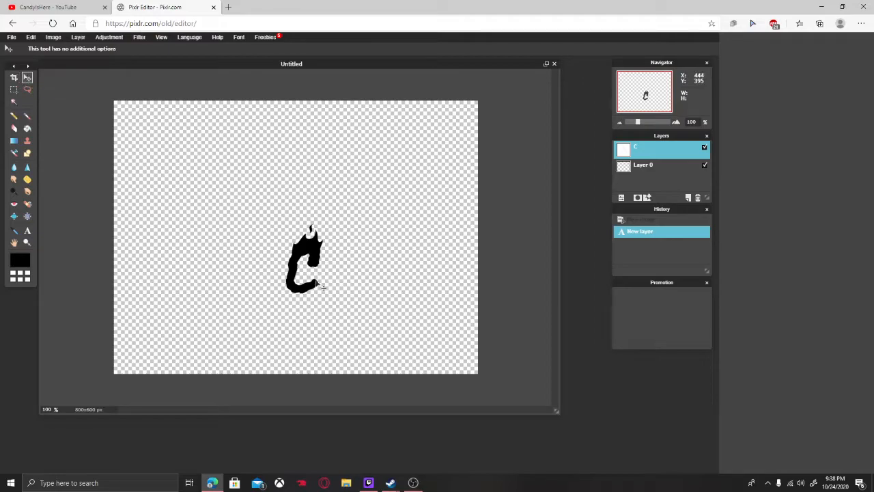
{"action": "left_click_drag", "start_coordinate": [314, 251], "coordinate": [310, 220]}
{"action": "left_click", "coordinate": [654, 165]}
{"action": "left_click", "coordinate": [653, 154]}
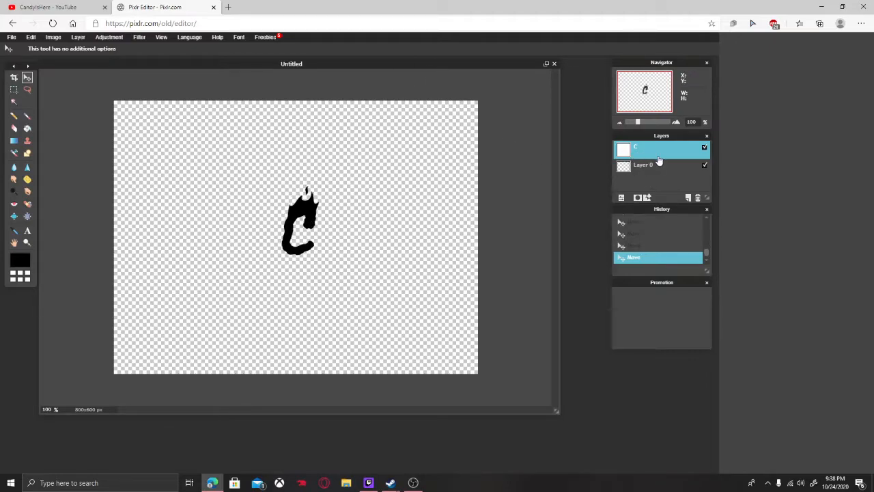
Resize the image to 512 by 512 pixels without constraining proportions
{"action": "left_click", "coordinate": [54, 37]}
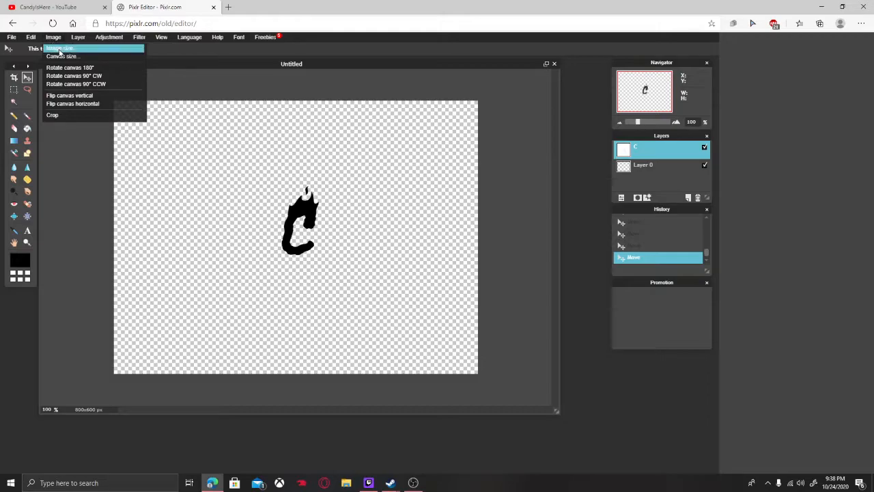
{"action": "left_click", "coordinate": [60, 49]}
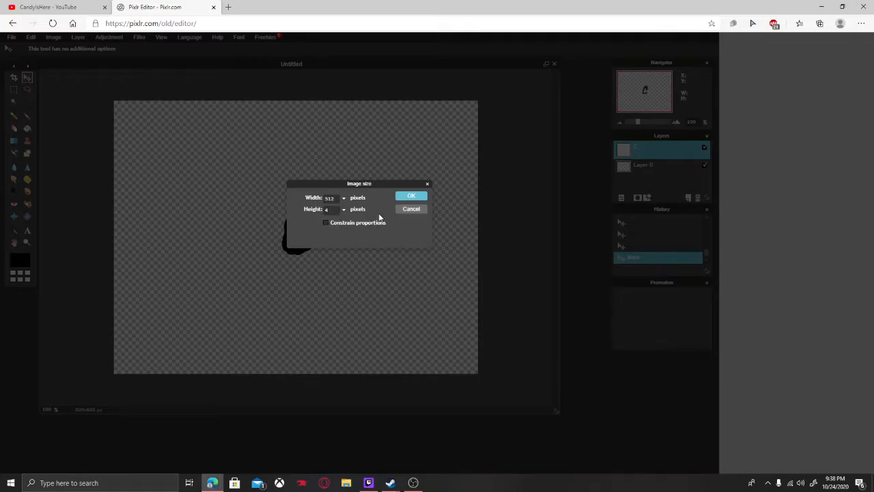
{"action": "left_click", "coordinate": [412, 196]}
Reposition the letter C so it sits near the centre of the resized canvas
{"action": "left_click_drag", "start_coordinate": [342, 233], "coordinate": [326, 227]}
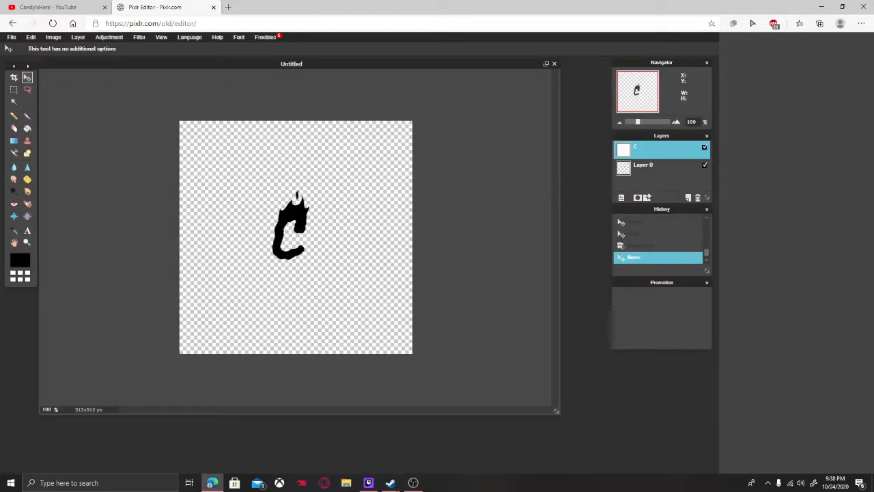
{"action": "left_click_drag", "start_coordinate": [274, 236], "coordinate": [289, 227]}
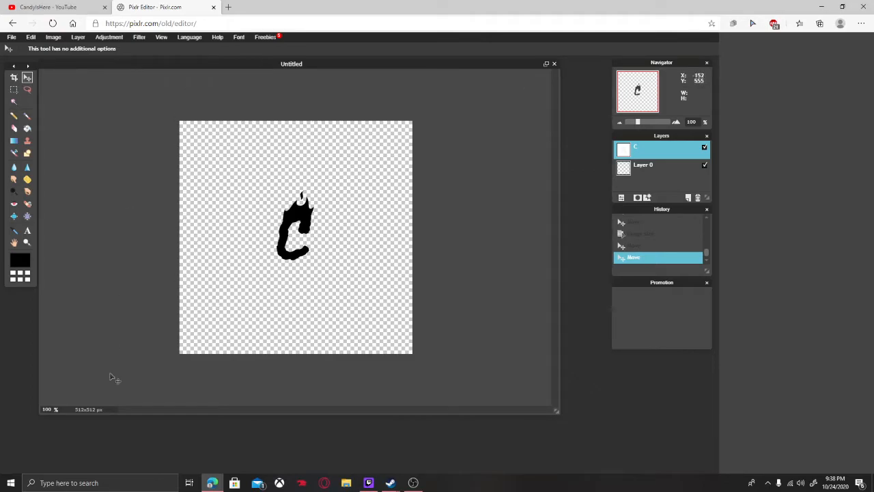
{"action": "left_click_drag", "start_coordinate": [315, 222], "coordinate": [319, 227]}
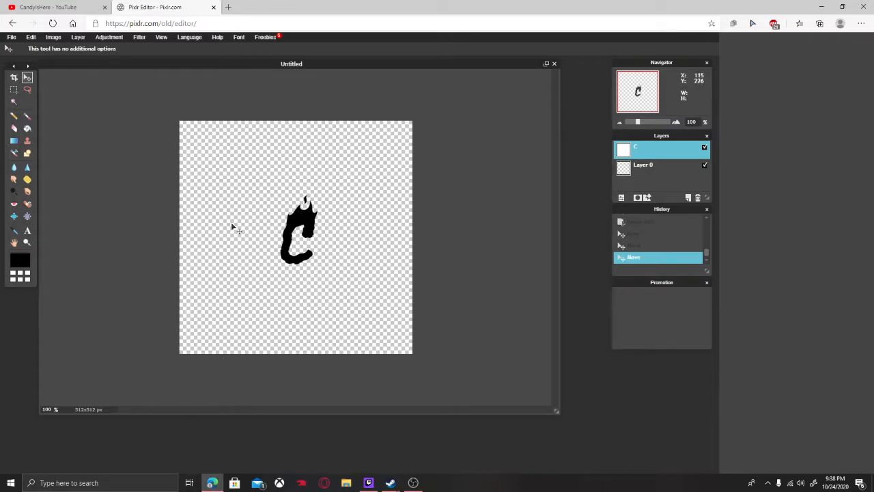
{"action": "left_click_drag", "start_coordinate": [301, 234], "coordinate": [312, 228]}
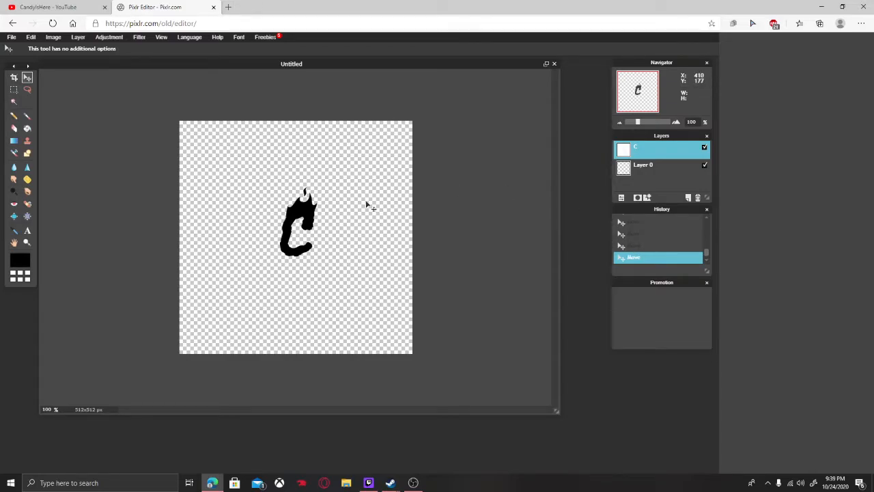
Search the web for "galaxy background" in a new browser tab
{"action": "left_click", "coordinate": [228, 6]}
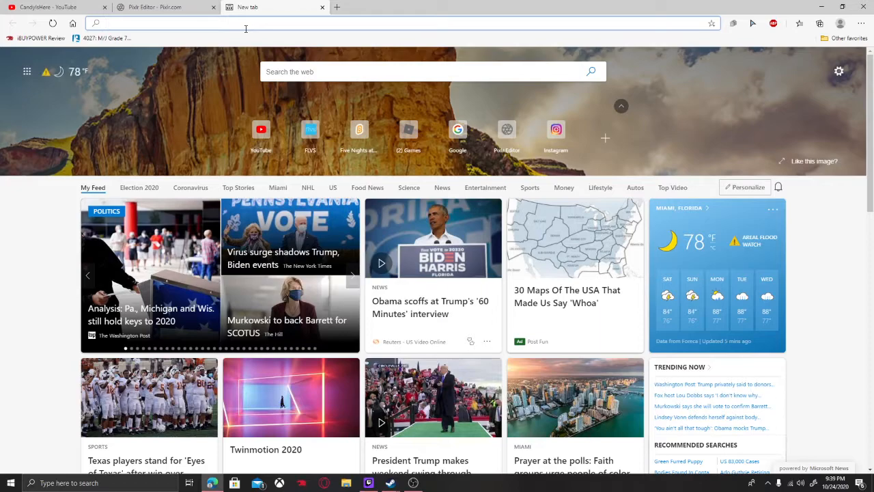
{"action": "type", "text": "g"}
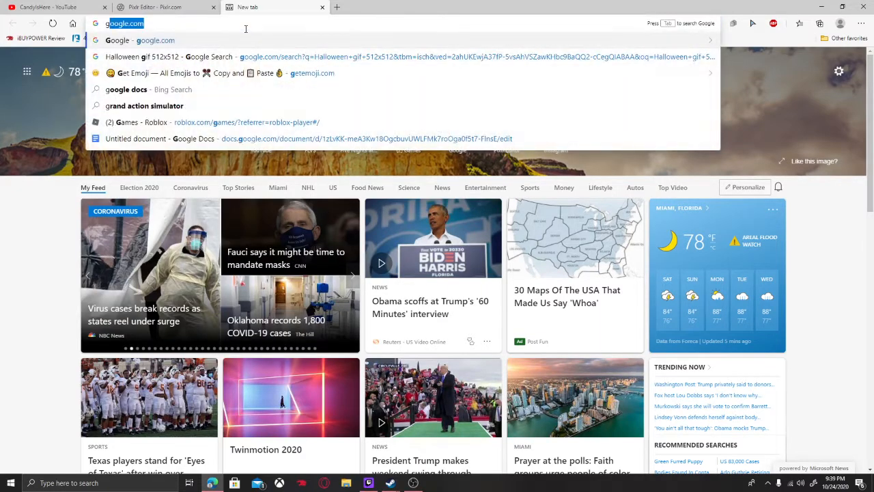
{"action": "type", "text": "alaxy"}
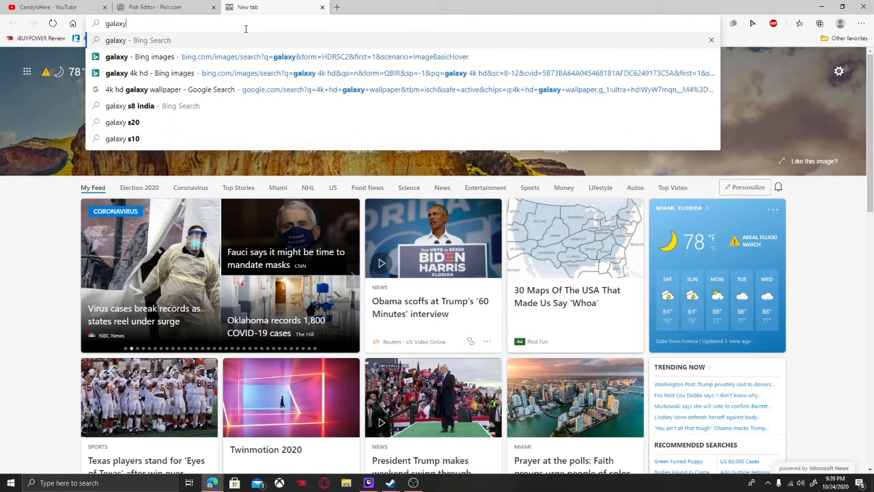
{"action": "key", "text": "Return"}
{"action": "left_click", "coordinate": [155, 51]}
{"action": "type", "text": "b"}
{"action": "key", "text": "BackSpace"}
{"action": "type", "text": "back"}
{"action": "key", "text": "Return"}
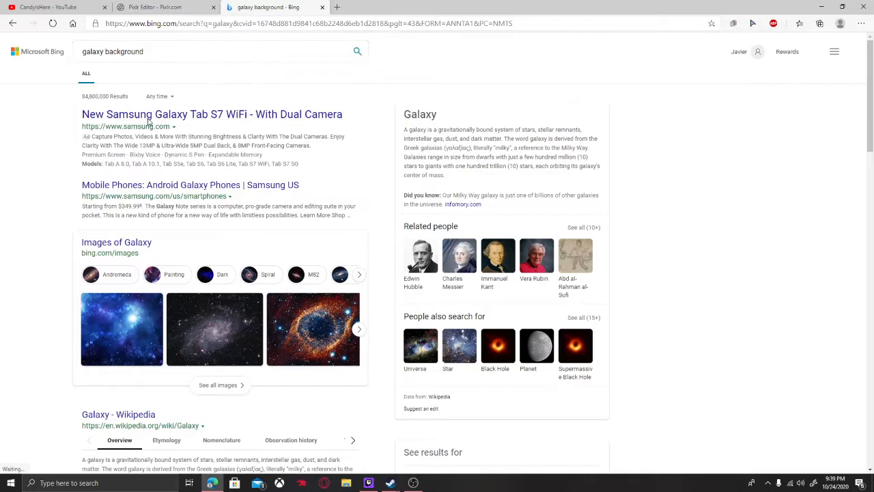
Refine the search to "galaxy background 4k" and show the image results
{"action": "left_click", "coordinate": [170, 55]}
{"action": "type", "text": "4k"}
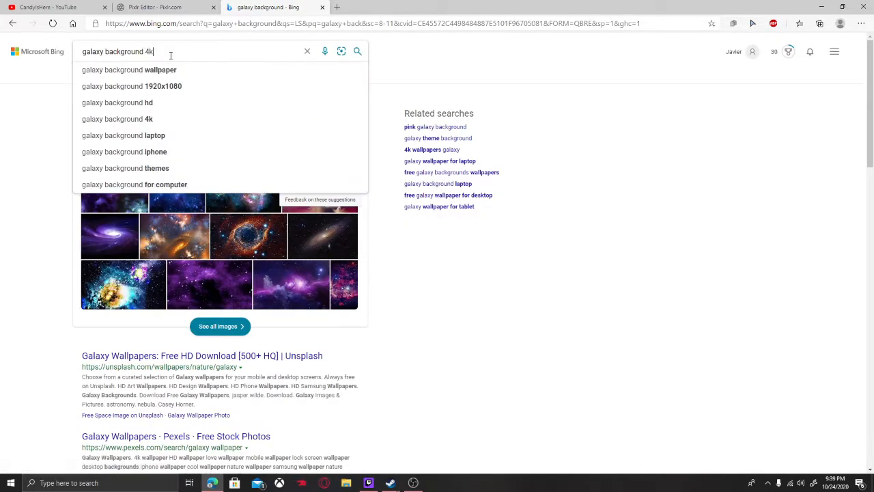
{"action": "key", "text": "Return"}
{"action": "left_click", "coordinate": [120, 73]}
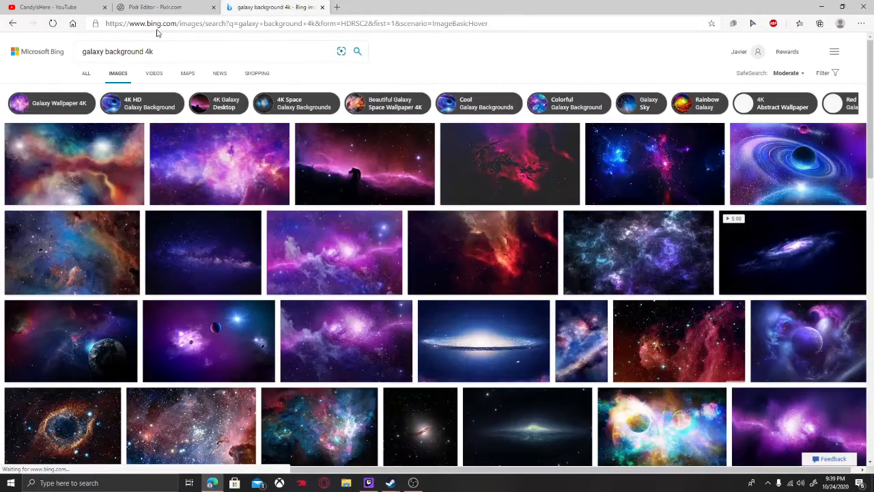
Preview the first galaxy picture, then open the purple galaxy wallpaper from Wallpaper Cave and save it to the Downloads folder
{"action": "left_click", "coordinate": [104, 163]}
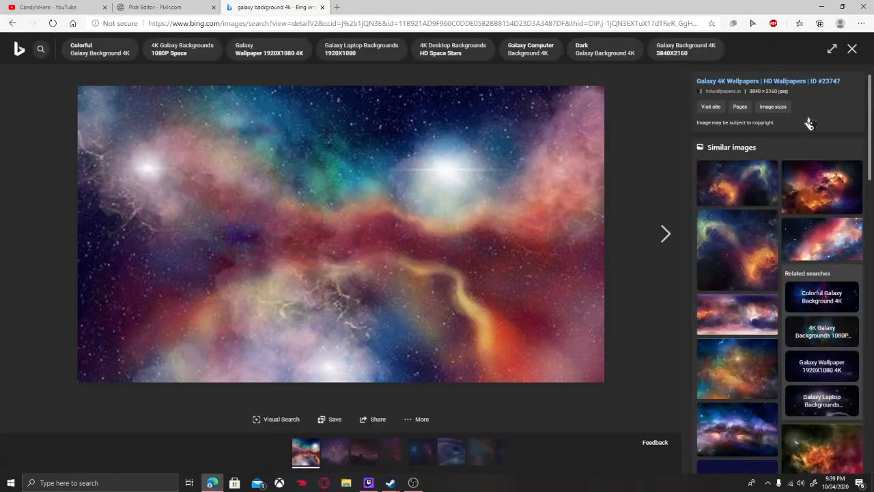
{"action": "left_click", "coordinate": [852, 50]}
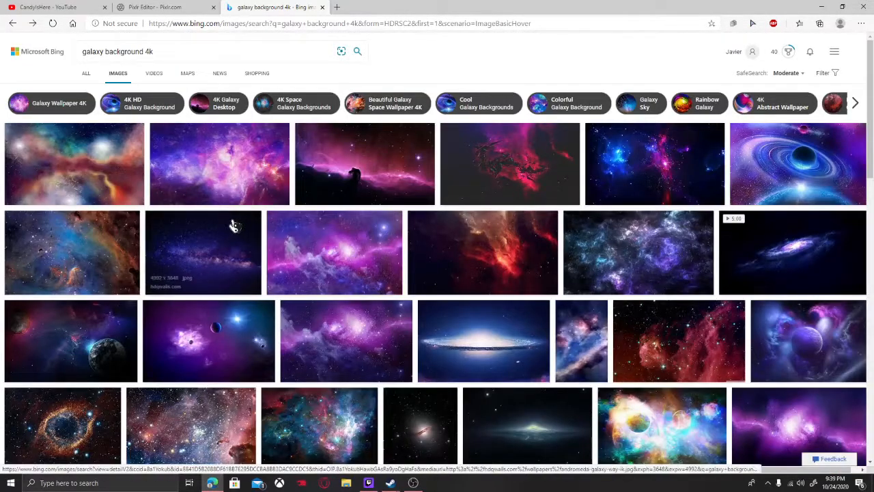
{"action": "left_click", "coordinate": [326, 245]}
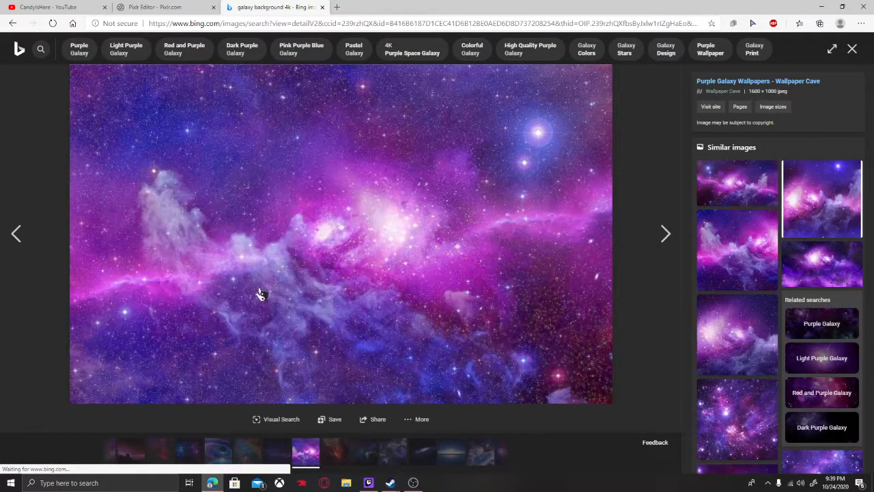
{"action": "right_click", "coordinate": [415, 166]}
{"action": "left_click", "coordinate": [470, 204]}
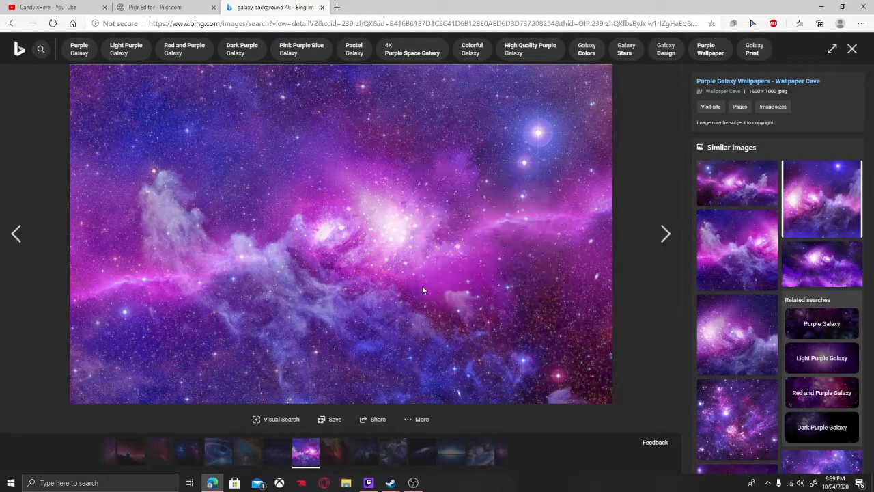
{"action": "left_click", "coordinate": [359, 229]}
Return to Pixlr Editor and open the downloaded image bQXGAxq.jpg as a new layer above the letter
{"action": "left_click", "coordinate": [157, 6]}
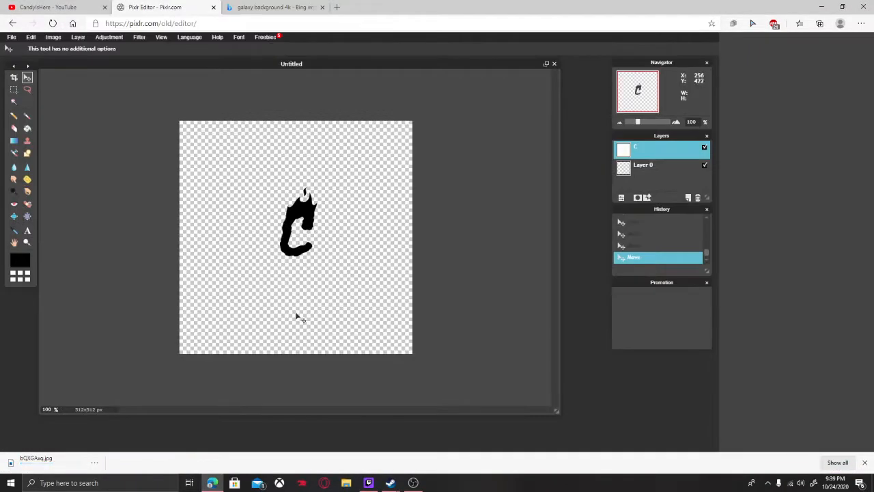
{"action": "left_click", "coordinate": [53, 37]}
{"action": "left_click", "coordinate": [33, 37]}
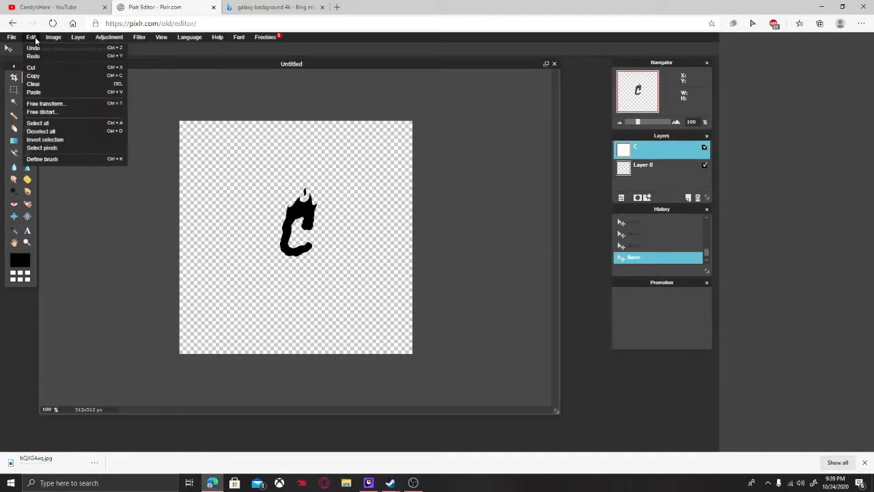
{"action": "left_click", "coordinate": [34, 39]}
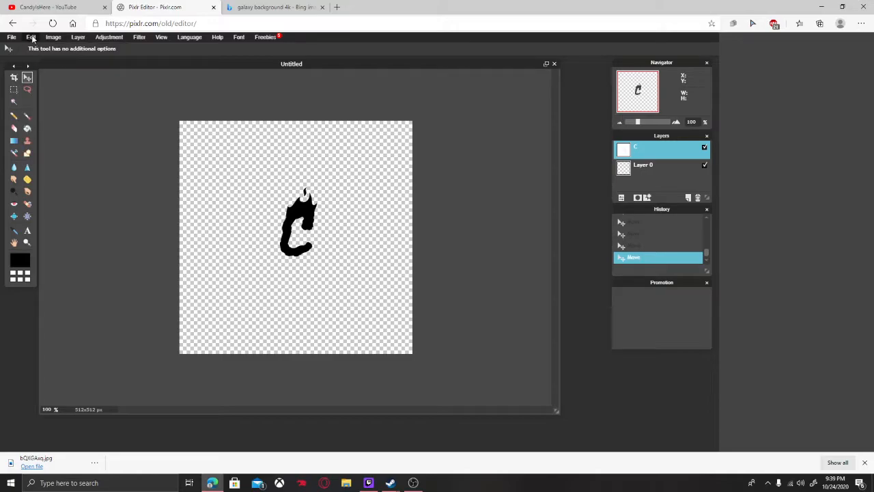
{"action": "left_click", "coordinate": [31, 37]}
{"action": "mouse_move", "coordinate": [53, 39]}
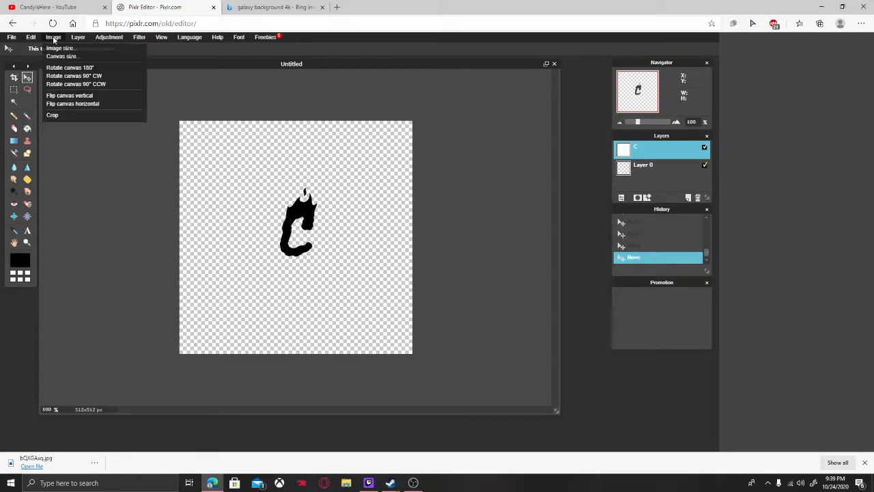
{"action": "mouse_move", "coordinate": [83, 39]}
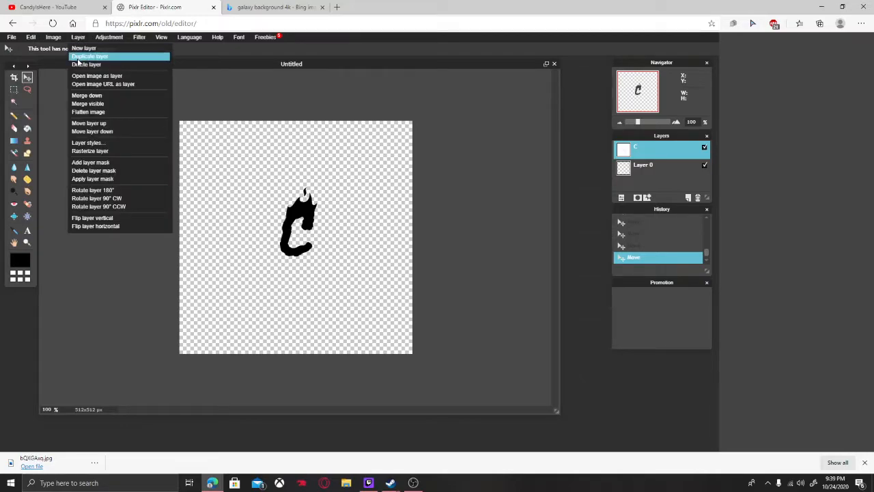
{"action": "left_click", "coordinate": [106, 78]}
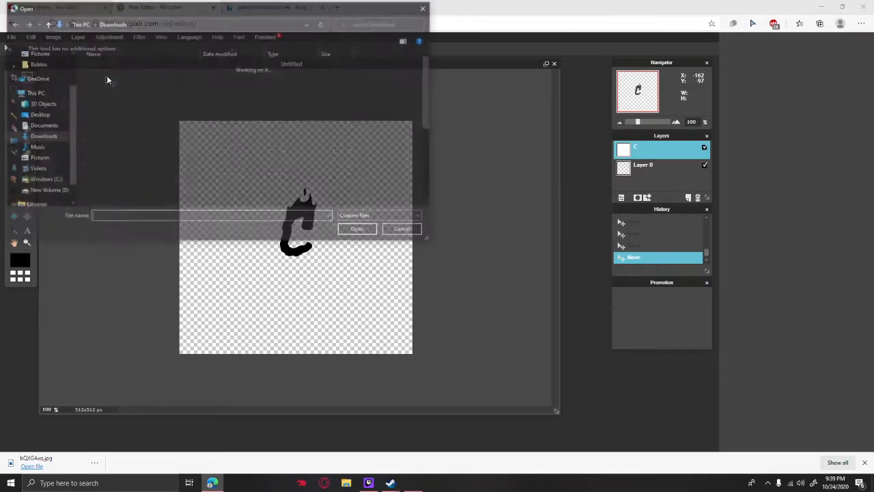
{"action": "left_click", "coordinate": [117, 80]}
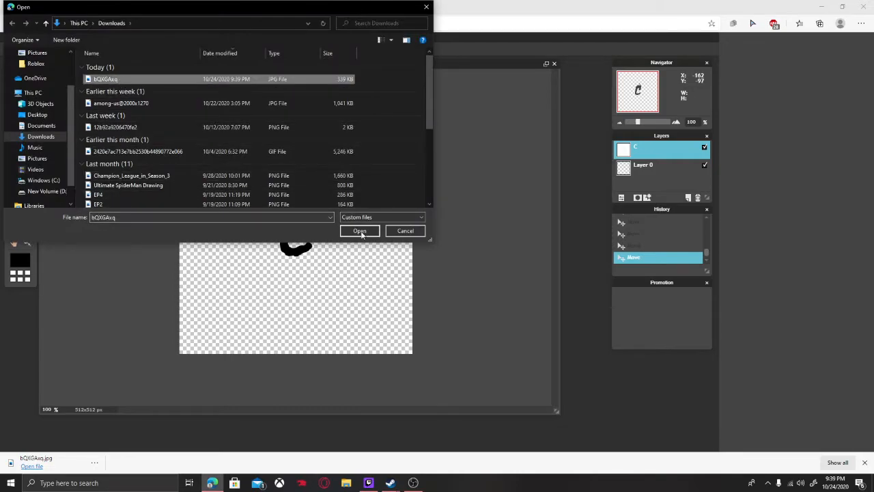
{"action": "left_click", "coordinate": [359, 231]}
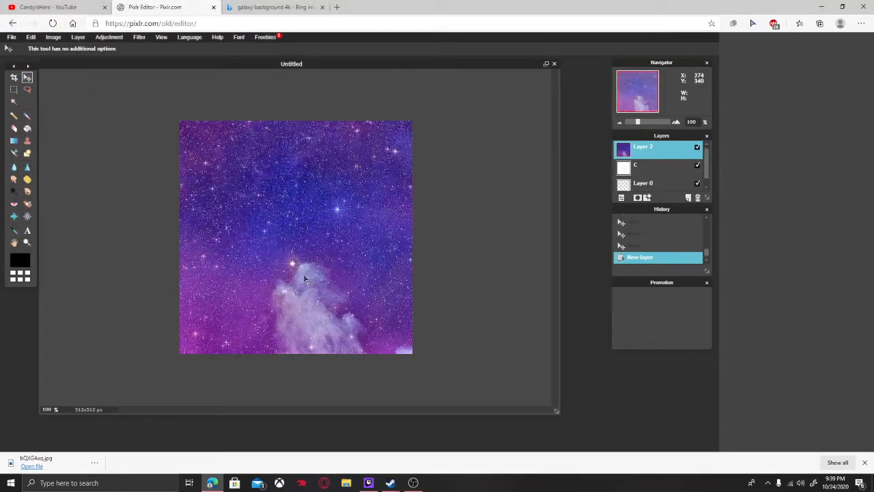
Free-transform the galaxy layer, shrinking it from its corner until the whole image frame is smaller than the canvas area
{"action": "left_click_drag", "start_coordinate": [294, 260], "coordinate": [271, 219]}
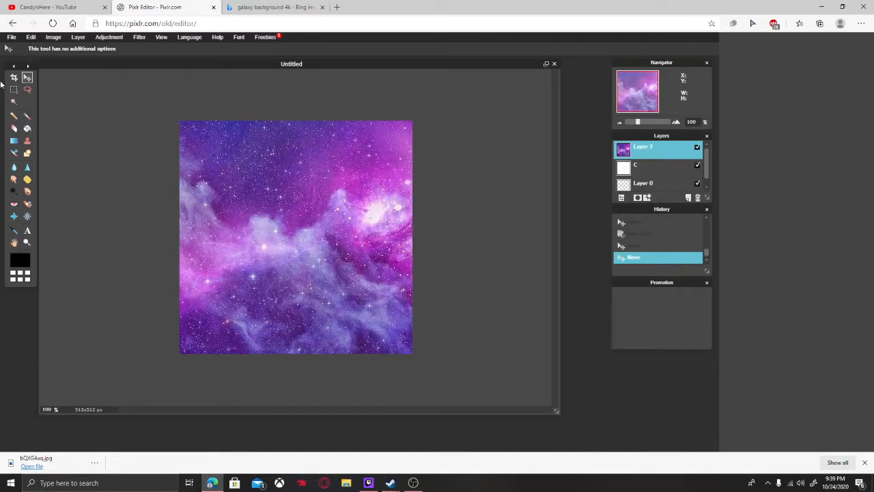
{"action": "left_click", "coordinate": [31, 37]}
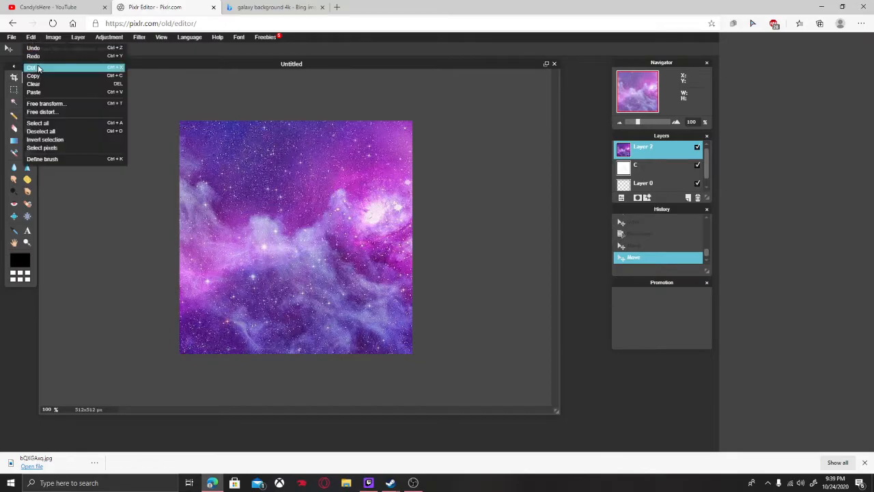
{"action": "left_click", "coordinate": [58, 106]}
{"action": "left_click_drag", "start_coordinate": [249, 161], "coordinate": [228, 178]}
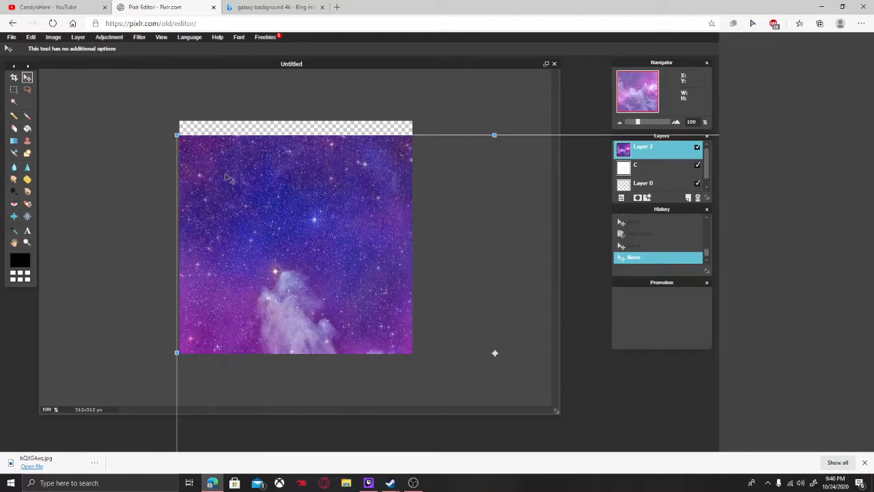
{"action": "left_click_drag", "start_coordinate": [176, 134], "coordinate": [380, 274]}
{"action": "left_click_drag", "start_coordinate": [397, 308], "coordinate": [241, 230]}
{"action": "left_click_drag", "start_coordinate": [368, 208], "coordinate": [250, 212]}
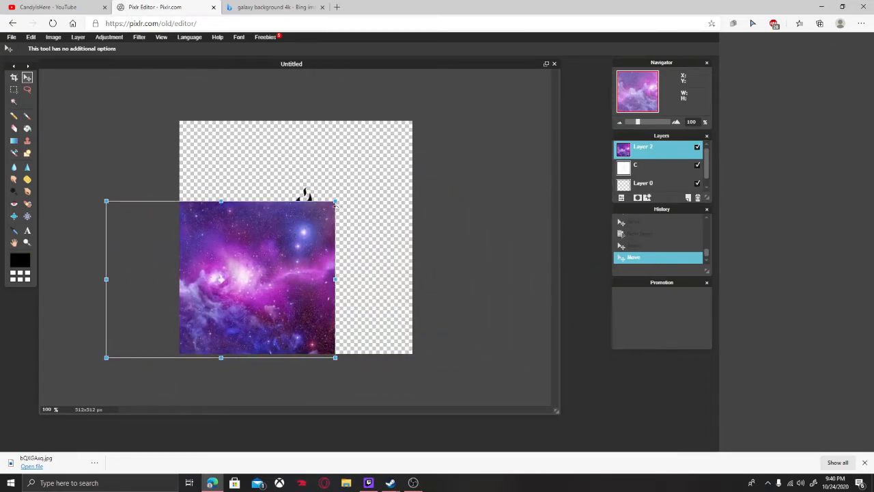
Enlarge and reposition the galaxy image so it covers the whole canvas with its bright core near the centre, and apply the transform
{"action": "left_click_drag", "start_coordinate": [315, 229], "coordinate": [327, 225]}
{"action": "left_click_drag", "start_coordinate": [347, 197], "coordinate": [392, 166]}
{"action": "left_click_drag", "start_coordinate": [213, 227], "coordinate": [288, 204]}
{"action": "left_click_drag", "start_coordinate": [148, 143], "coordinate": [104, 109]}
{"action": "mouse_move", "coordinate": [344, 271]}
{"action": "left_mouse_down"}
{"action": "mouse_move", "coordinate": [362, 272]}
{"action": "mouse_move", "coordinate": [351, 267]}
{"action": "left_mouse_up"}
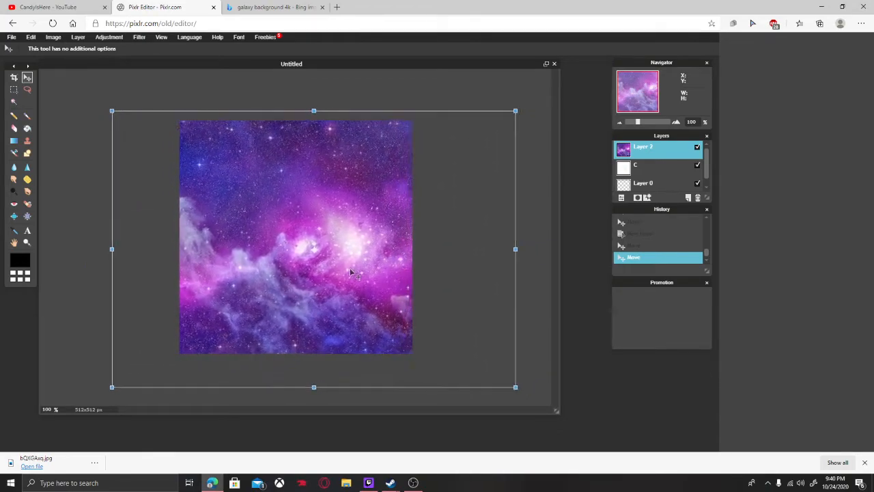
{"action": "left_click", "coordinate": [462, 96]}
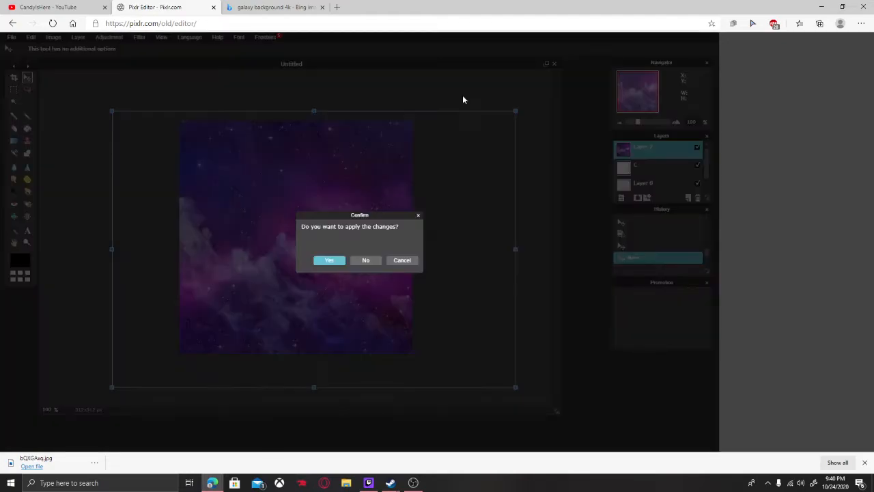
{"action": "left_click", "coordinate": [330, 261]}
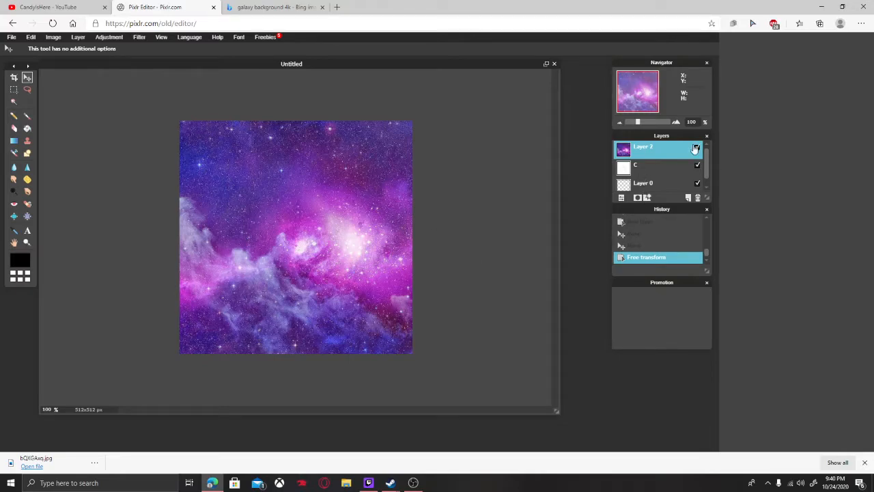
Reorder the layers so the letter C layer sits above the galaxy layer
{"action": "left_click", "coordinate": [675, 166]}
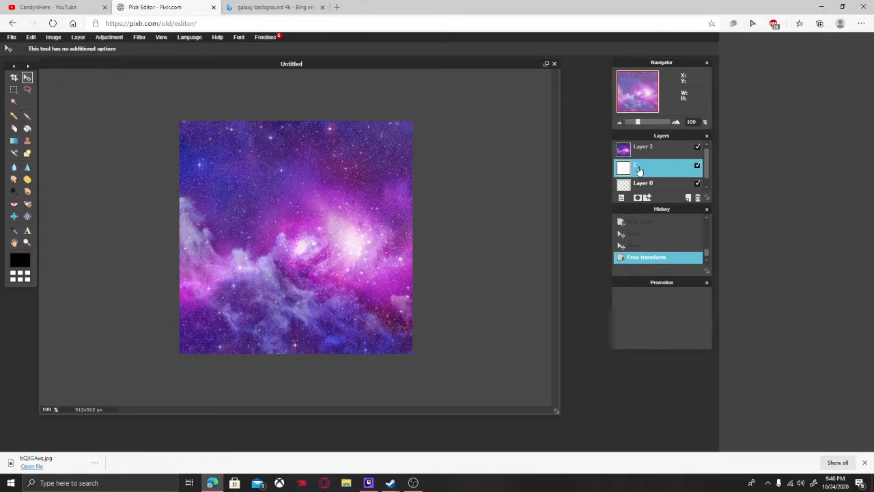
{"action": "left_click_drag", "start_coordinate": [655, 170], "coordinate": [654, 149]}
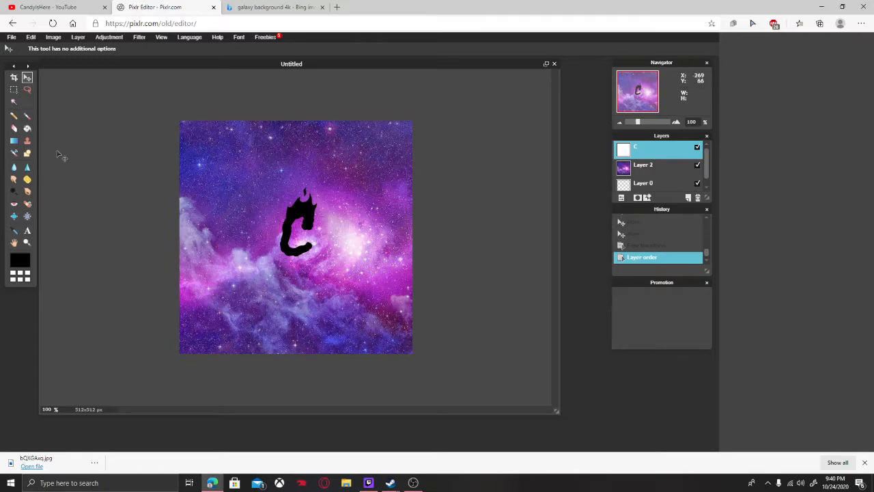
Shift the letter C slightly down towards the canvas centre and close the Promotion panel
{"action": "left_click_drag", "start_coordinate": [307, 218], "coordinate": [307, 229]}
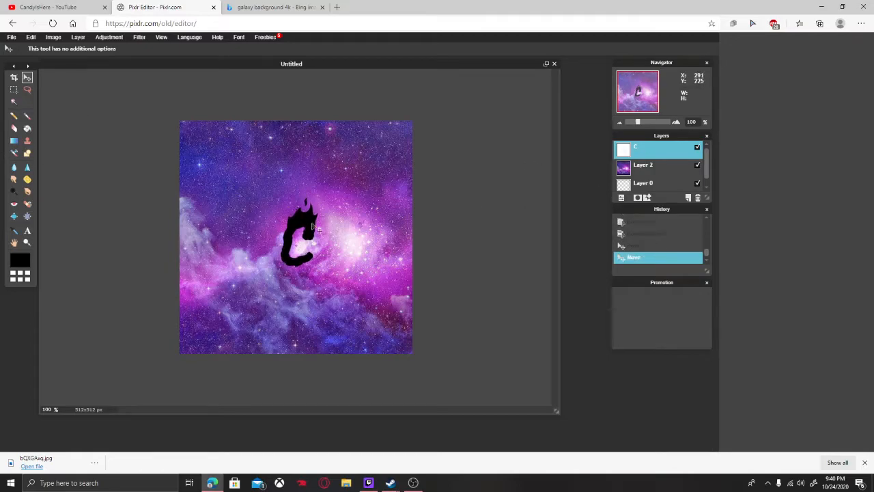
{"action": "left_click", "coordinate": [707, 283]}
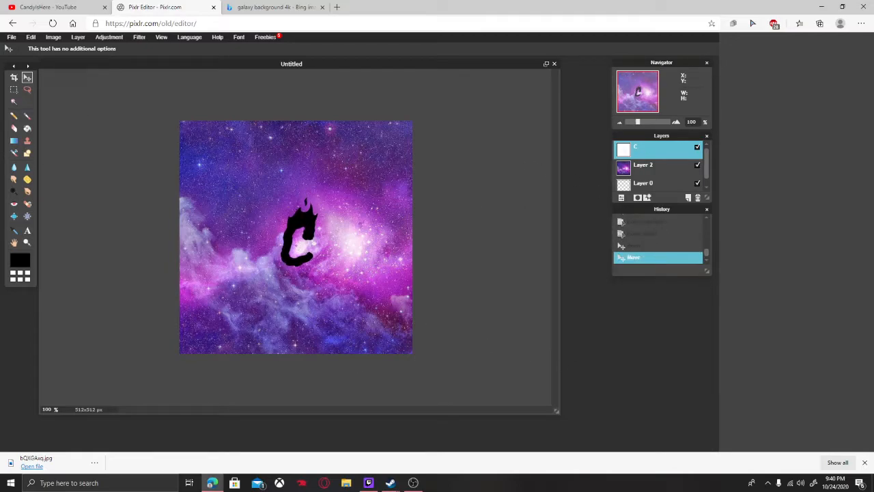
{"action": "left_click_drag", "start_coordinate": [313, 227], "coordinate": [314, 229]}
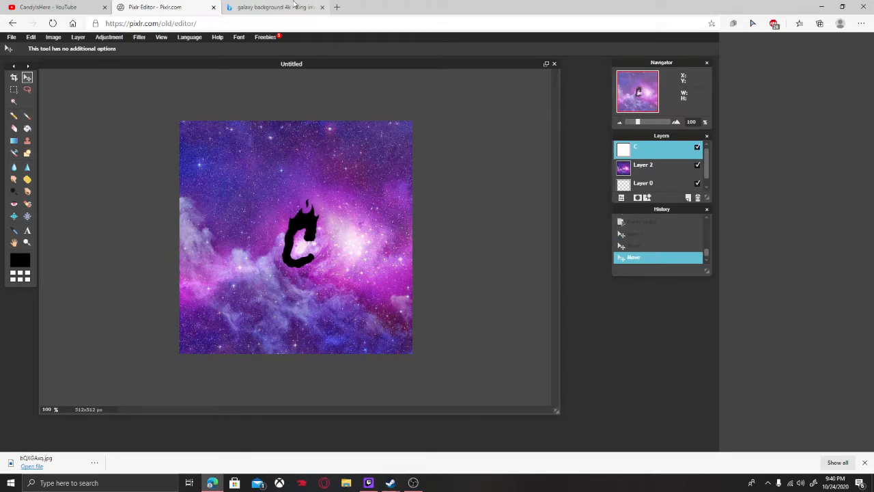
Switch to the browser tab with the galaxy image search and open the Google home page there
{"action": "left_click", "coordinate": [273, 6]}
{"action": "left_click", "coordinate": [853, 58]}
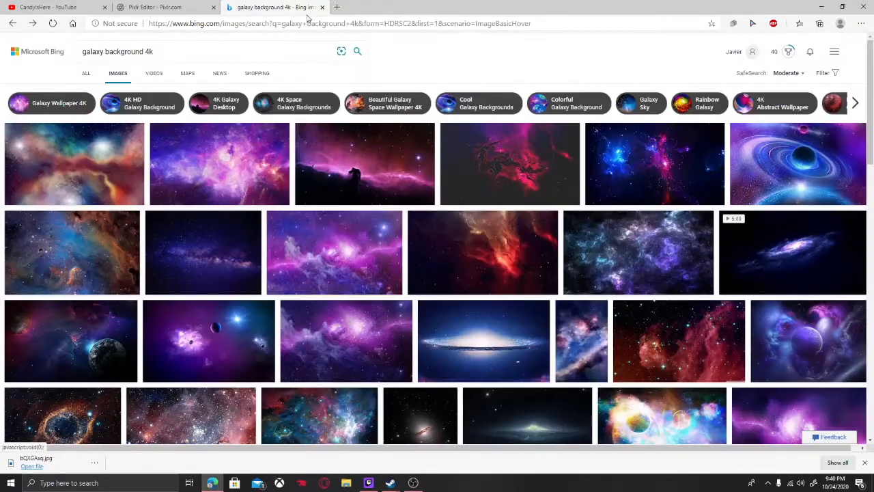
{"action": "left_click", "coordinate": [333, 26]}
{"action": "type", "text": "gog"}
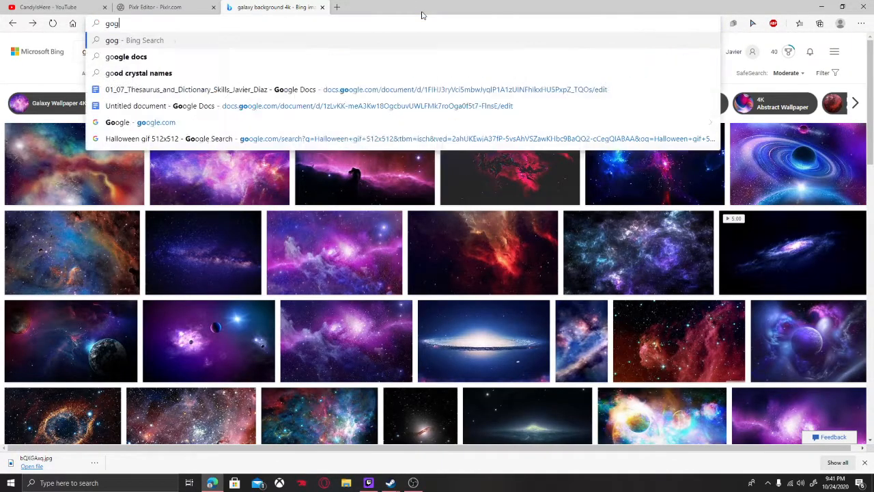
{"action": "key", "text": "Return"}
{"action": "left_click", "coordinate": [396, 25]}
{"action": "type", "text": "googl"}
{"action": "key", "text": "Return"}
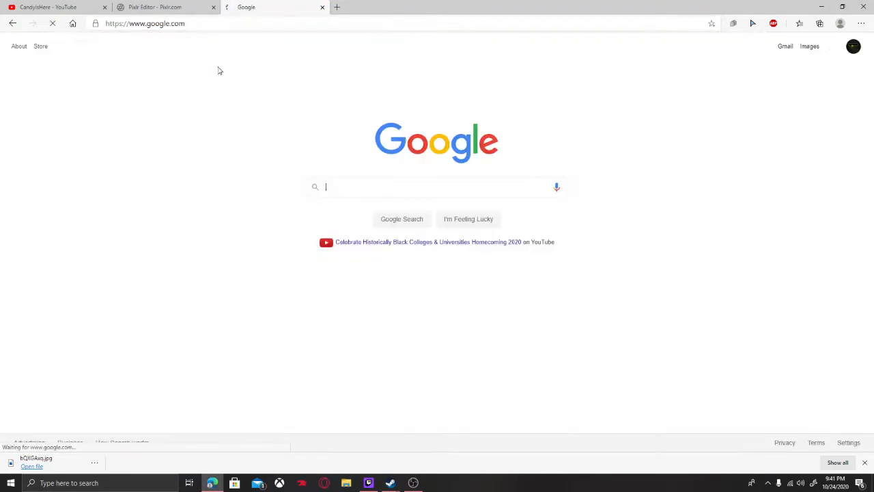
Search Google for "galaxy background" and show the image results
{"action": "left_click", "coordinate": [355, 189]}
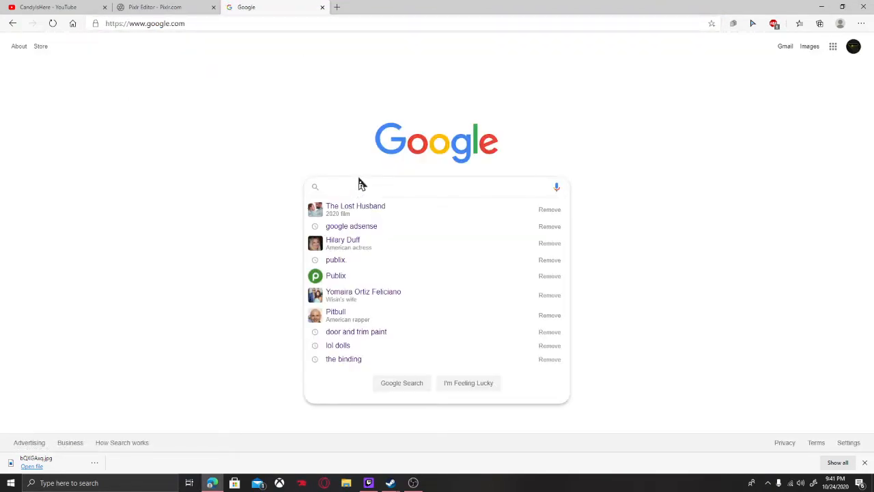
{"action": "type", "text": "Galaxy"}
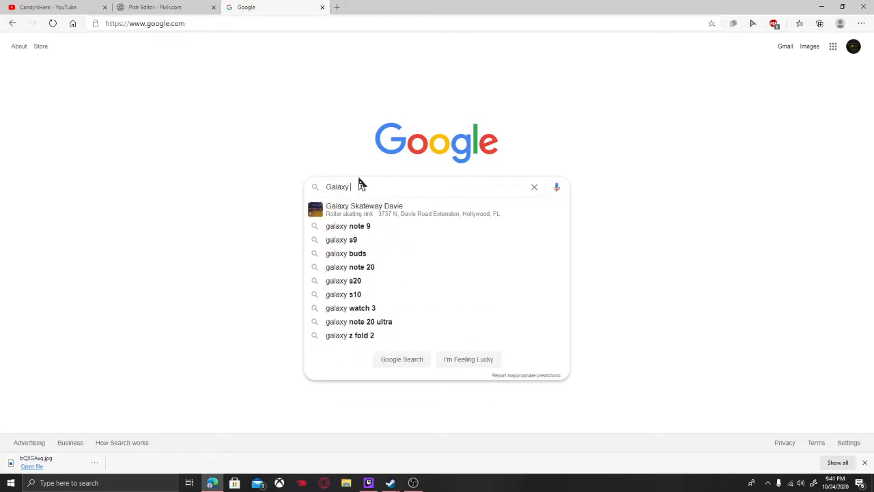
{"action": "key", "text": "Return"}
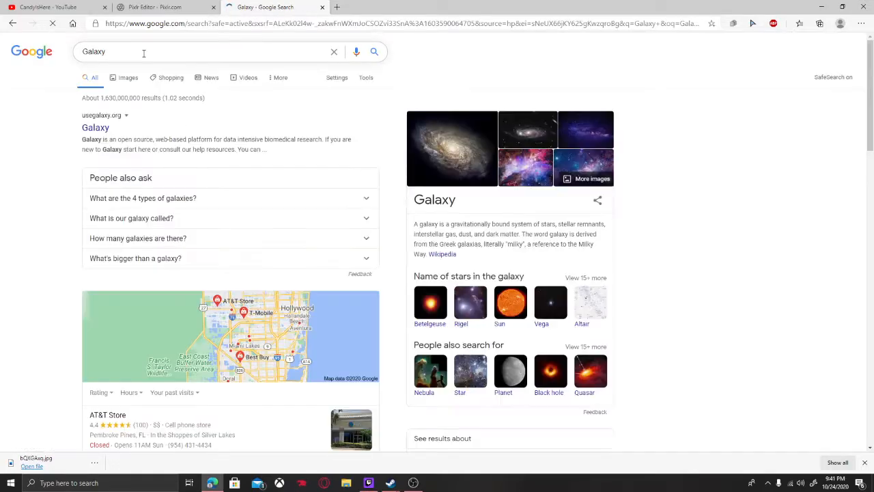
{"action": "left_click", "coordinate": [146, 59]}
{"action": "type", "text": "back"}
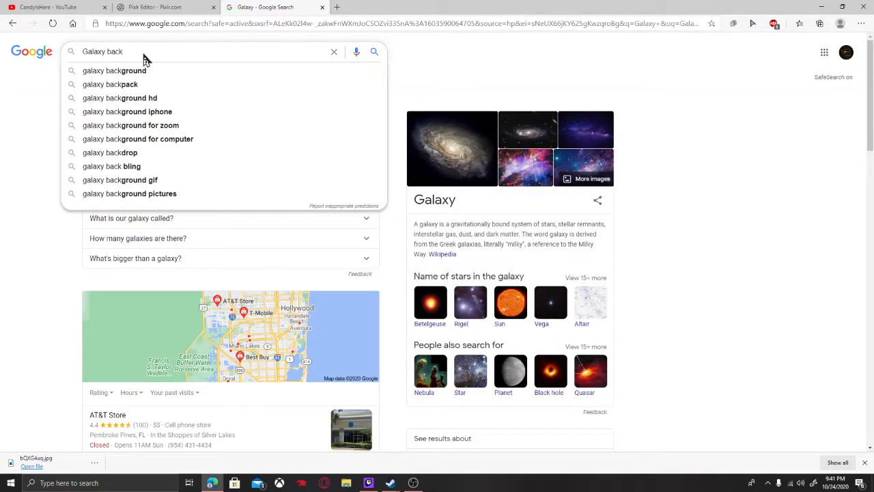
{"action": "left_click", "coordinate": [114, 71]}
{"action": "left_click", "coordinate": [130, 80]}
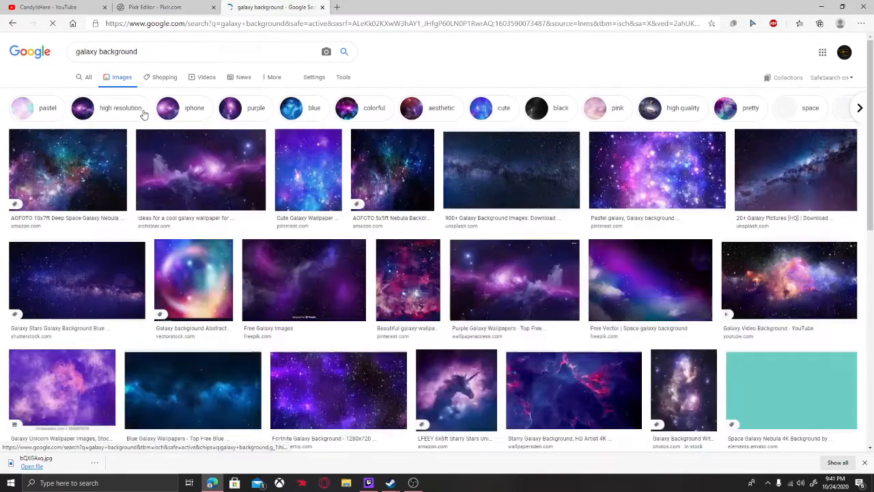
Browse the galaxy image results and compare previews of the WallpaperAccess, ArchZine and Amazon pictures
{"action": "scroll", "coordinate": [368, 318], "scroll_direction": "down", "scroll_amount": 3}
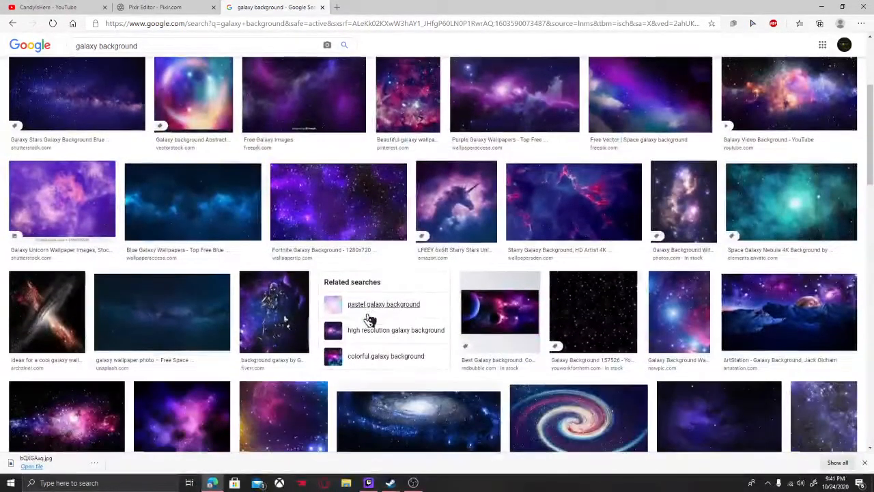
{"action": "scroll", "coordinate": [273, 314], "scroll_direction": "down", "scroll_amount": 3}
{"action": "scroll", "coordinate": [491, 307], "scroll_direction": "down", "scroll_amount": 4}
{"action": "scroll", "coordinate": [442, 339], "scroll_direction": "up", "scroll_amount": 10}
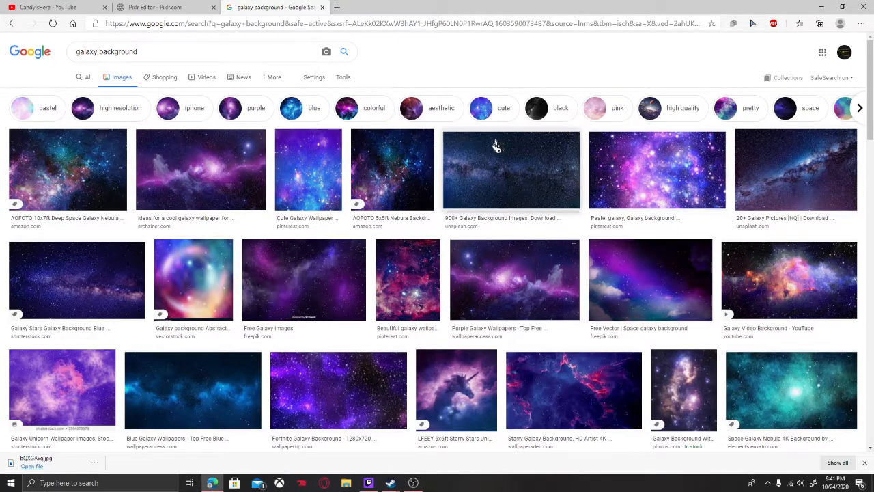
{"action": "left_click", "coordinate": [549, 299]}
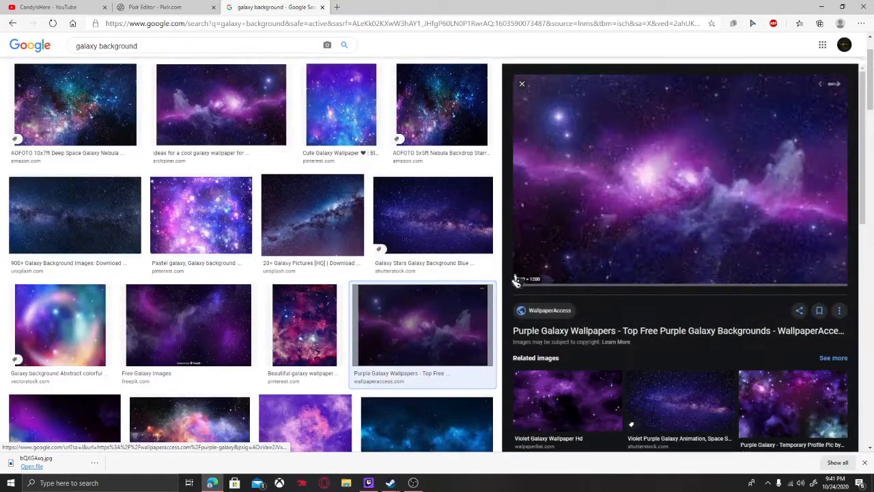
{"action": "scroll", "coordinate": [409, 157], "scroll_direction": "up", "scroll_amount": 1}
{"action": "scroll", "coordinate": [288, 220], "scroll_direction": "down", "scroll_amount": 1}
{"action": "left_click", "coordinate": [248, 118]}
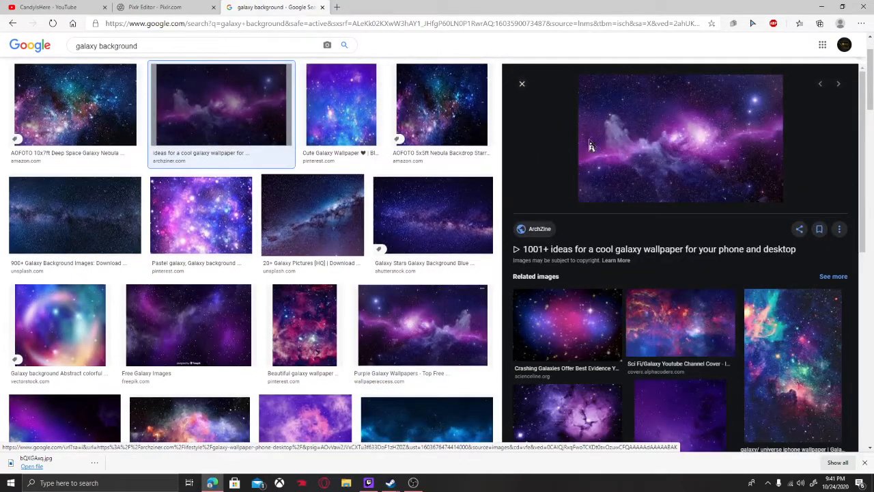
{"action": "left_click", "coordinate": [521, 83]}
{"action": "left_click", "coordinate": [387, 99]}
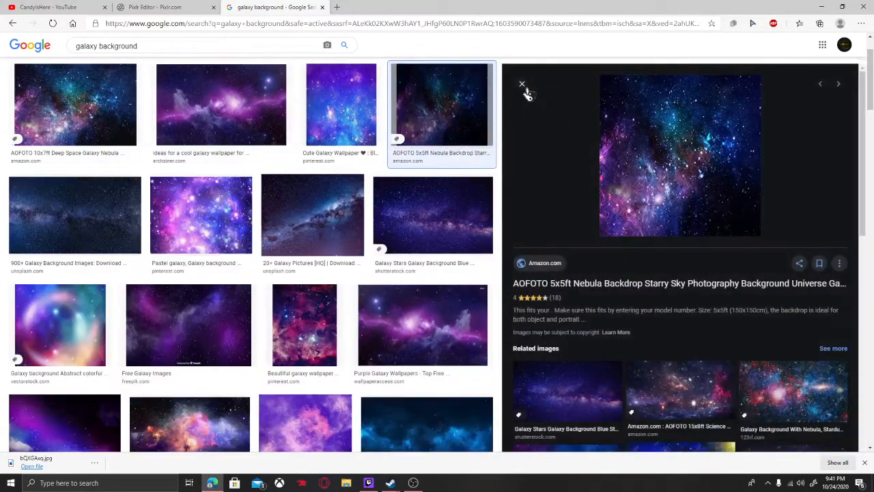
{"action": "left_click", "coordinate": [523, 89]}
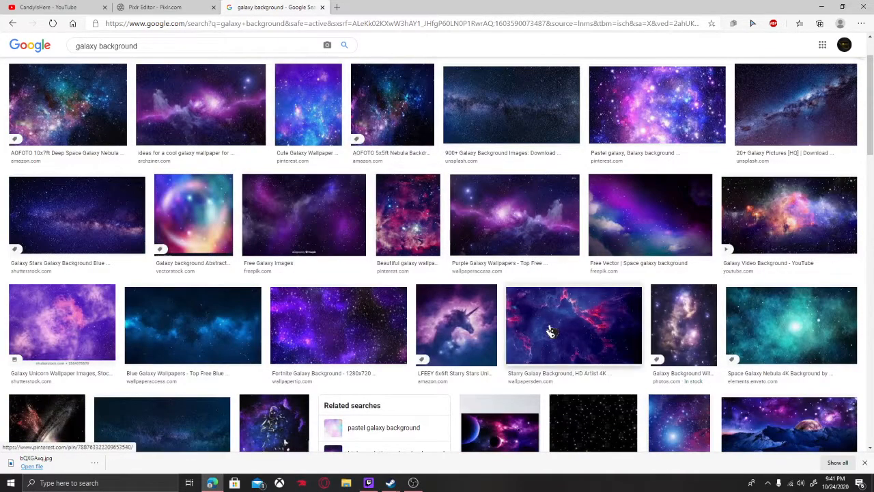
Open the Purple Galaxy Wallpapers picture from WallpaperAccess and save it to the Downloads folder as JPEG 439751
{"action": "left_click", "coordinate": [509, 213]}
{"action": "right_click", "coordinate": [686, 180]}
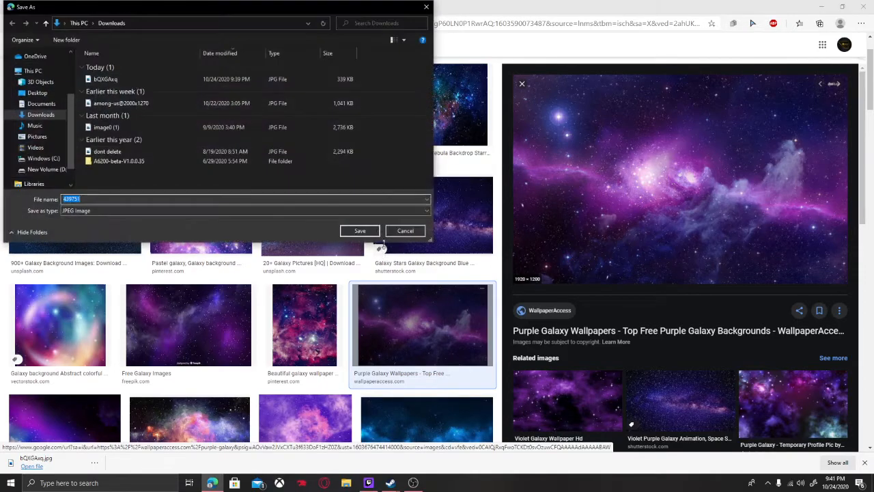
{"action": "left_click", "coordinate": [359, 228]}
Return to Pixlr Editor and open the downloaded image 439751.jpg as a new layer above the letter C
{"action": "left_click", "coordinate": [164, 7]}
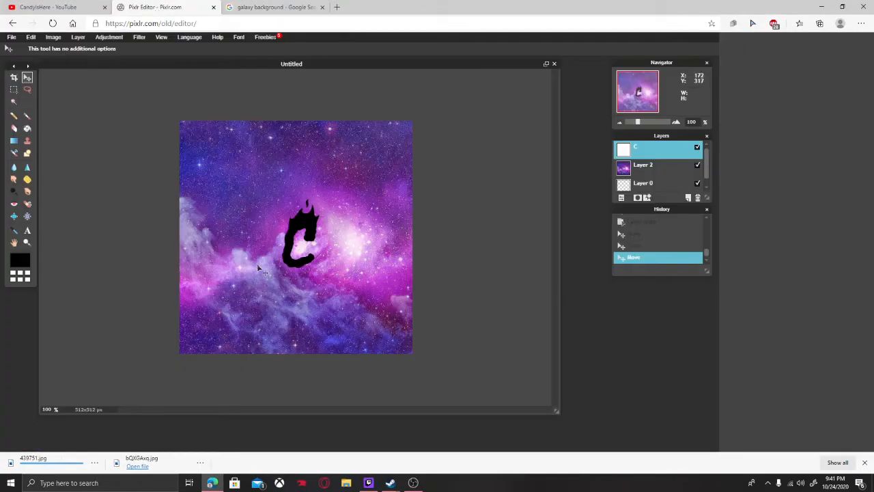
{"action": "left_click", "coordinate": [30, 37]}
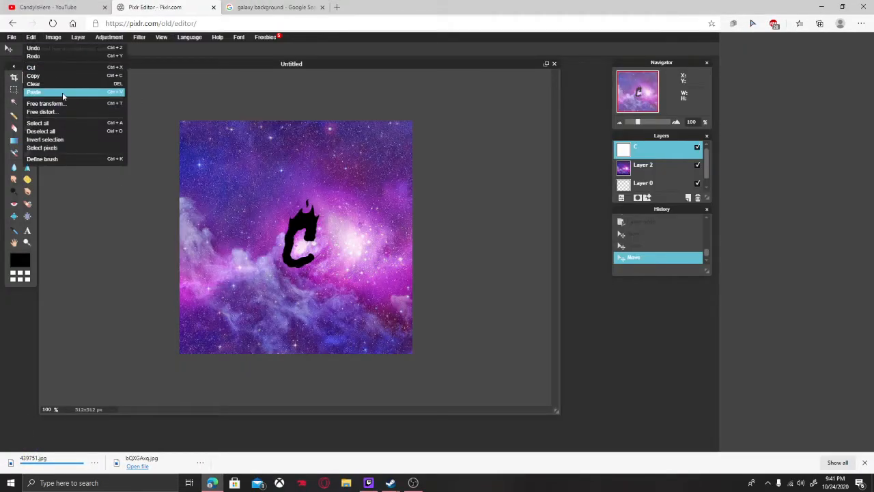
{"action": "left_click", "coordinate": [31, 37]}
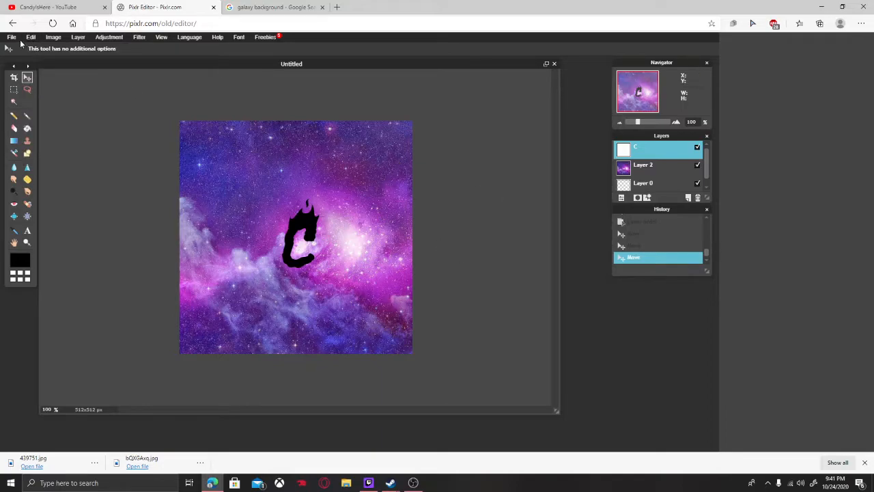
{"action": "left_click", "coordinate": [79, 41]}
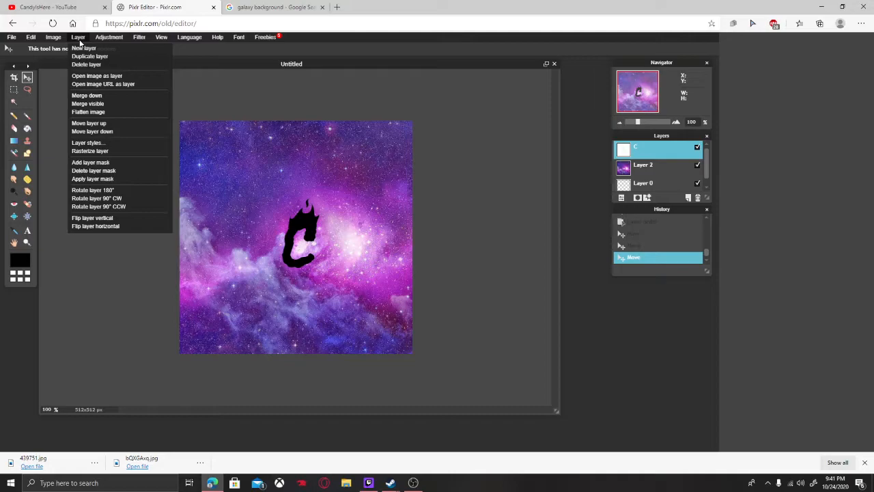
{"action": "left_click", "coordinate": [97, 75]}
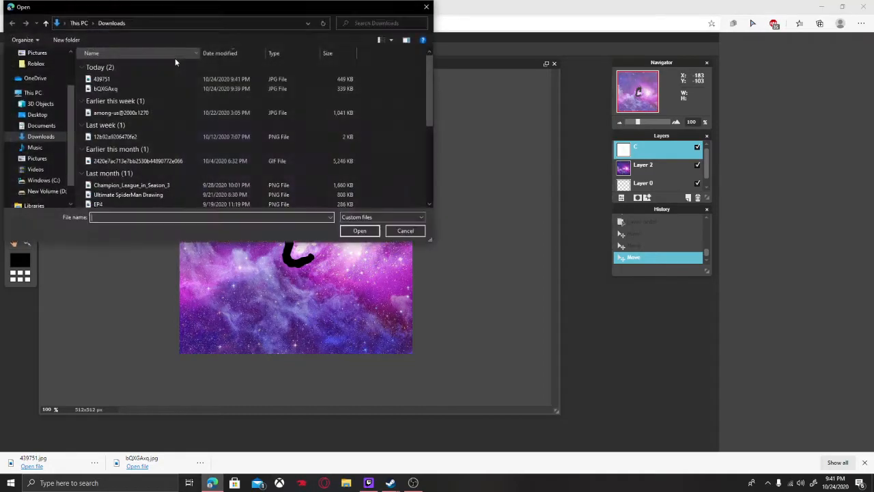
{"action": "left_click", "coordinate": [116, 77]}
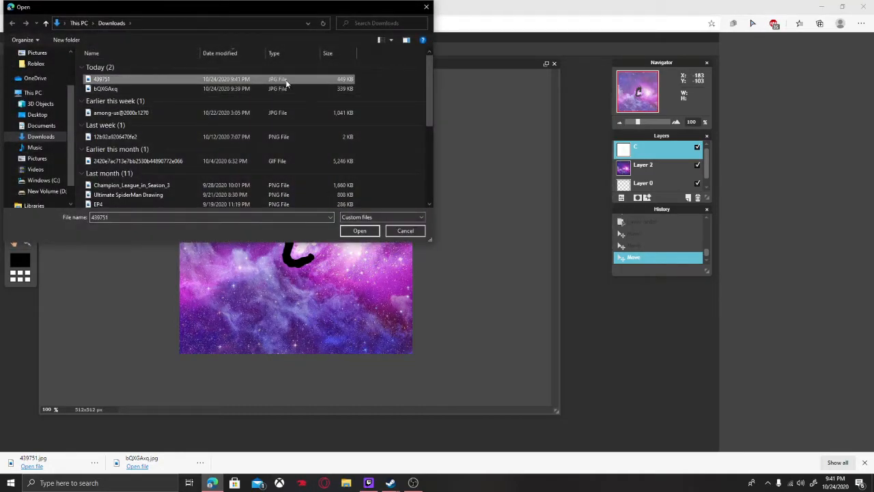
{"action": "left_click", "coordinate": [374, 232]}
Shrink the new galaxy image on Layer 3 with Free transform and position it over the letter C
{"action": "left_click_drag", "start_coordinate": [349, 256], "coordinate": [351, 220]}
{"action": "left_click_drag", "start_coordinate": [299, 204], "coordinate": [239, 184]}
{"action": "left_click", "coordinate": [31, 37]}
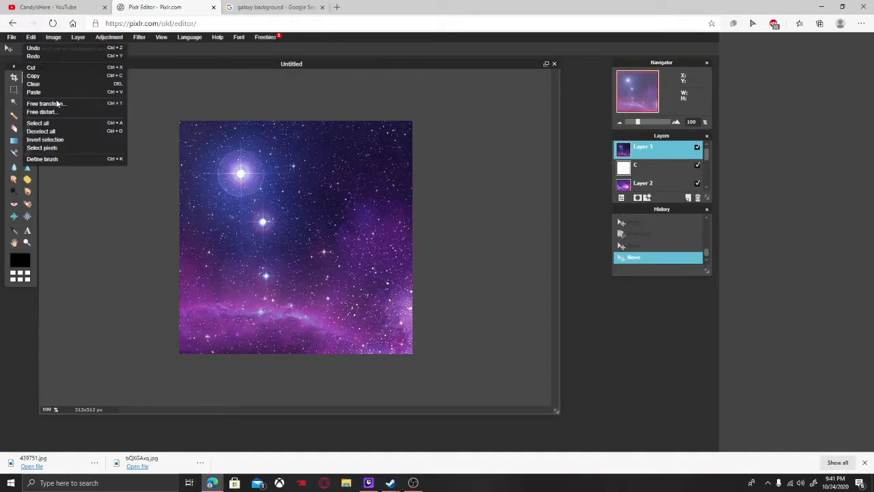
{"action": "left_click", "coordinate": [54, 100]}
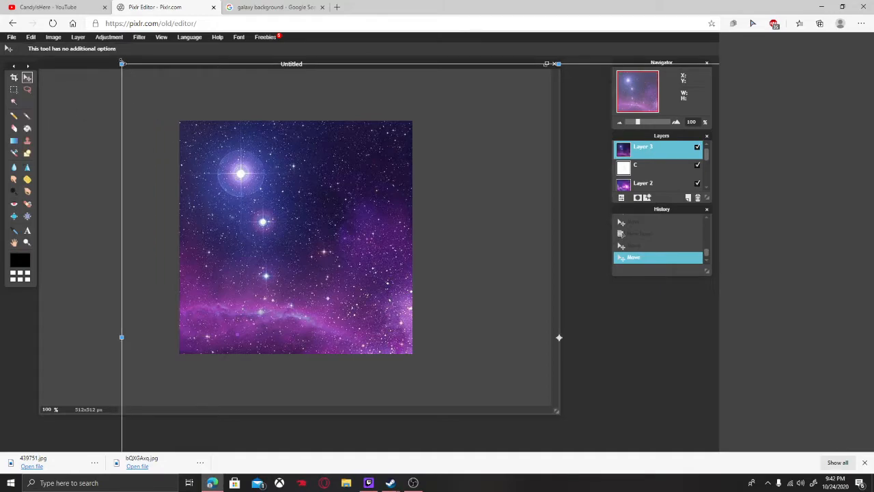
{"action": "left_click_drag", "start_coordinate": [121, 63], "coordinate": [471, 294]}
{"action": "left_click_drag", "start_coordinate": [532, 343], "coordinate": [270, 246]}
{"action": "left_click_drag", "start_coordinate": [364, 259], "coordinate": [404, 297]}
{"action": "left_click_drag", "start_coordinate": [329, 271], "coordinate": [336, 269]}
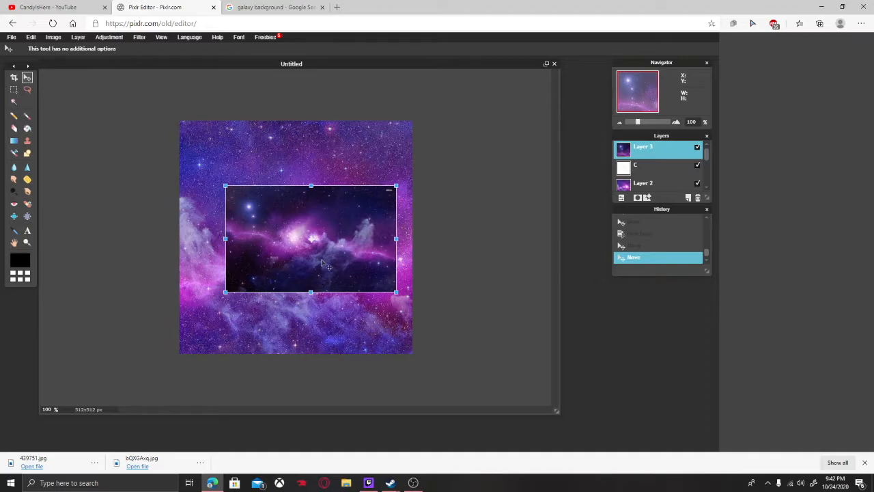
{"action": "left_click", "coordinate": [333, 328]}
{"action": "left_click", "coordinate": [340, 261]}
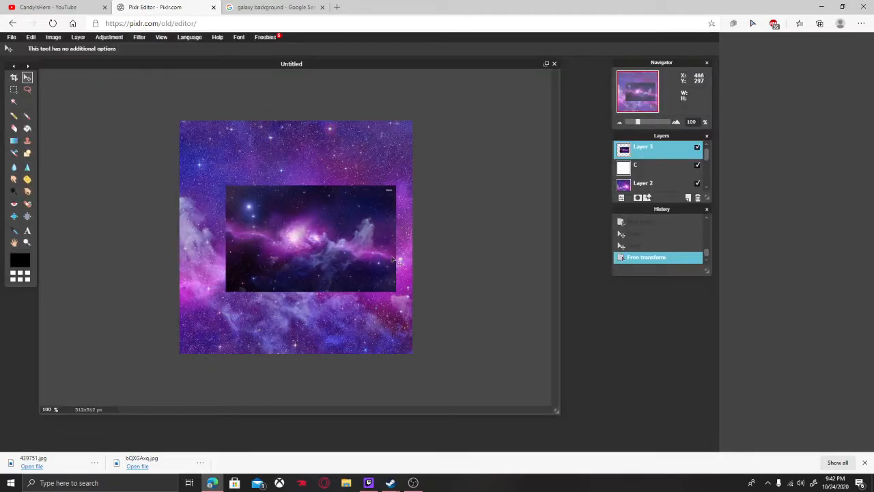
Rasterize the letter C text layer beneath the small galaxy image
{"action": "left_click", "coordinate": [654, 169]}
{"action": "right_click", "coordinate": [649, 166]}
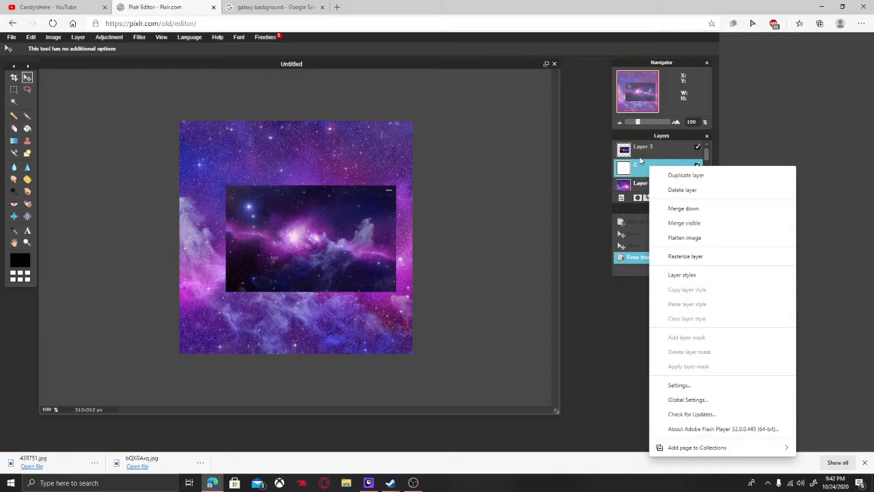
{"action": "left_click", "coordinate": [686, 256]}
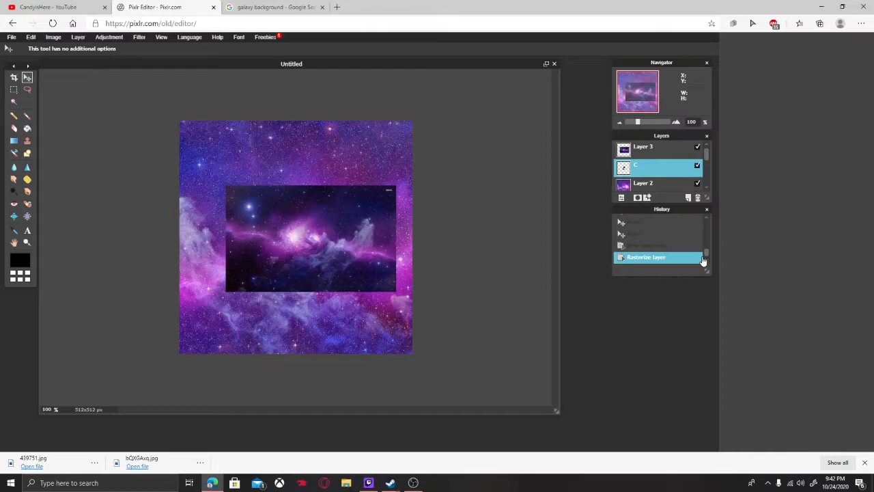
{"action": "right_click", "coordinate": [645, 170]}
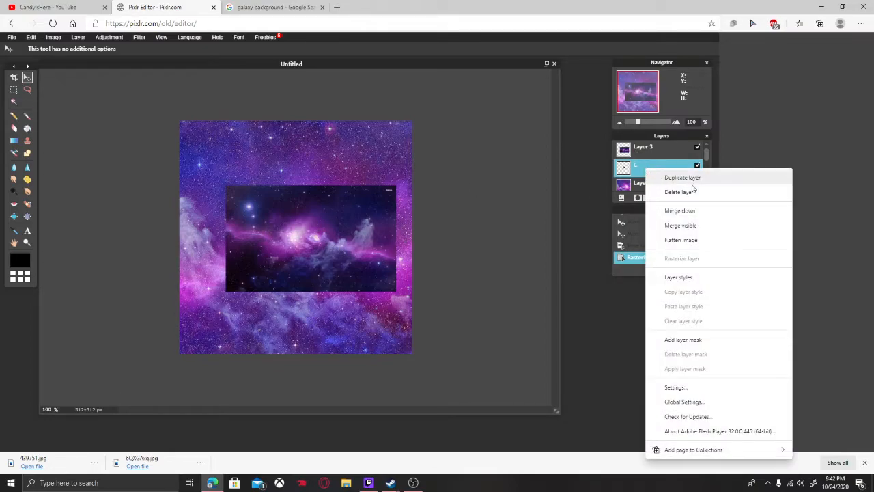
{"action": "left_click", "coordinate": [625, 177]}
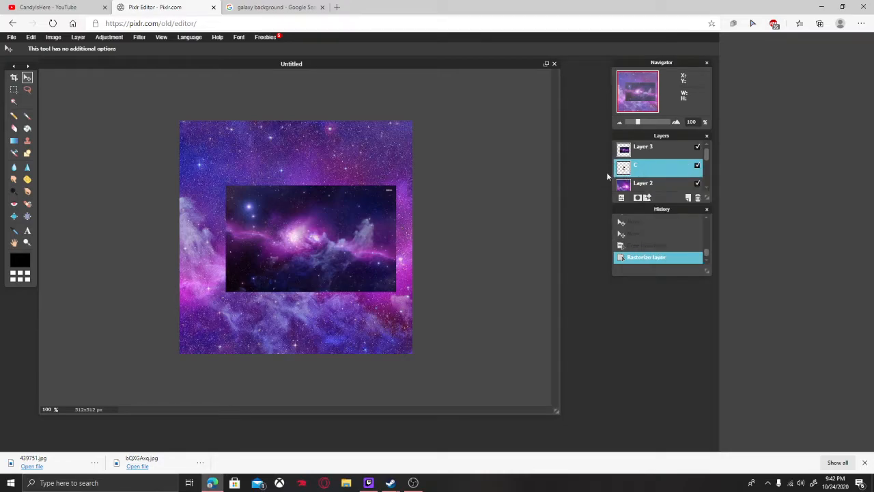
Select the letter C body with the Wand tool, invert the selection and clear that area from Layer 3
{"action": "left_click", "coordinate": [15, 102]}
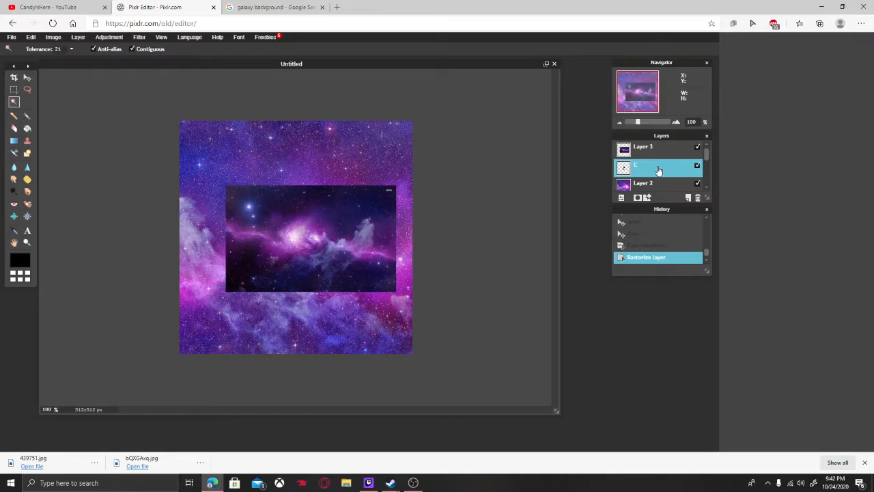
{"action": "left_click", "coordinate": [289, 240]}
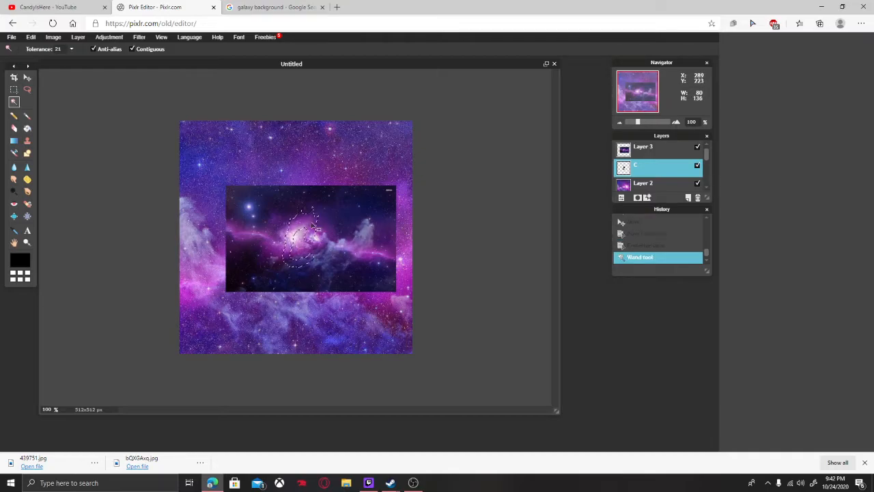
{"action": "right_click", "coordinate": [310, 224]}
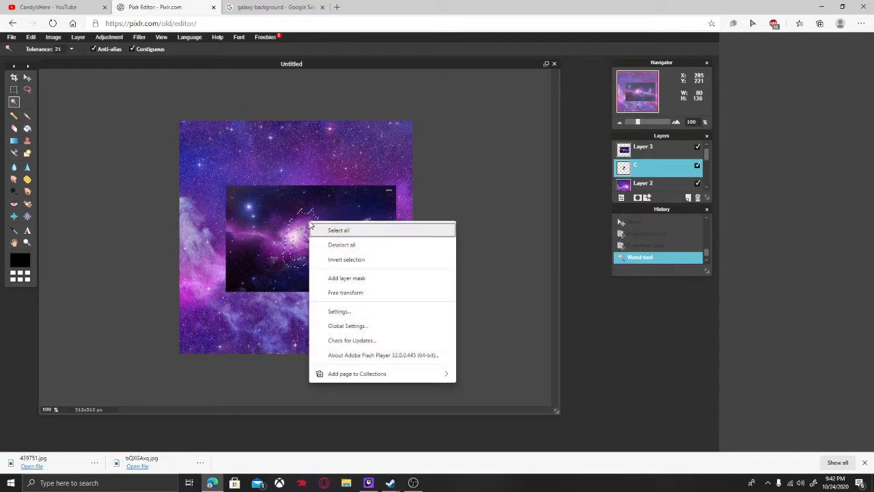
{"action": "left_click", "coordinate": [346, 260]}
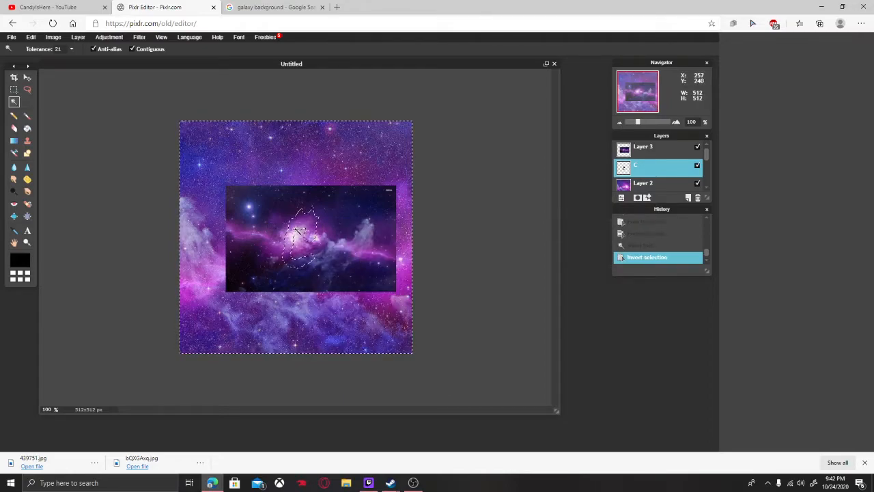
{"action": "left_click", "coordinate": [639, 150]}
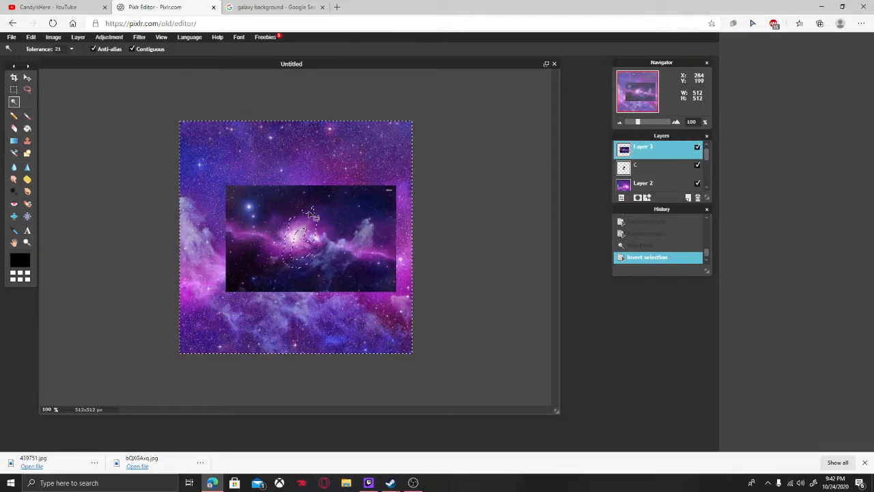
{"action": "key", "text": "Delete"}
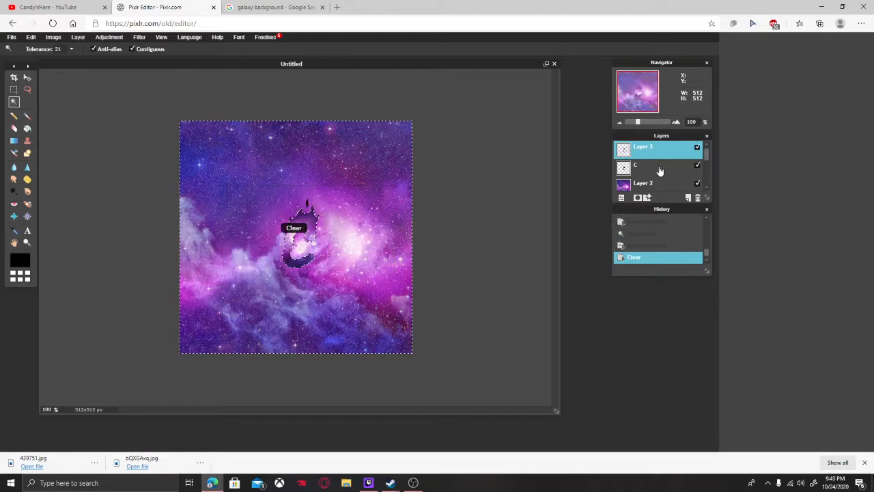
Deselect the area around the galaxy-filled letter C
{"action": "left_click", "coordinate": [14, 91]}
{"action": "left_click_drag", "start_coordinate": [219, 147], "coordinate": [349, 271]}
{"action": "left_click", "coordinate": [238, 169]}
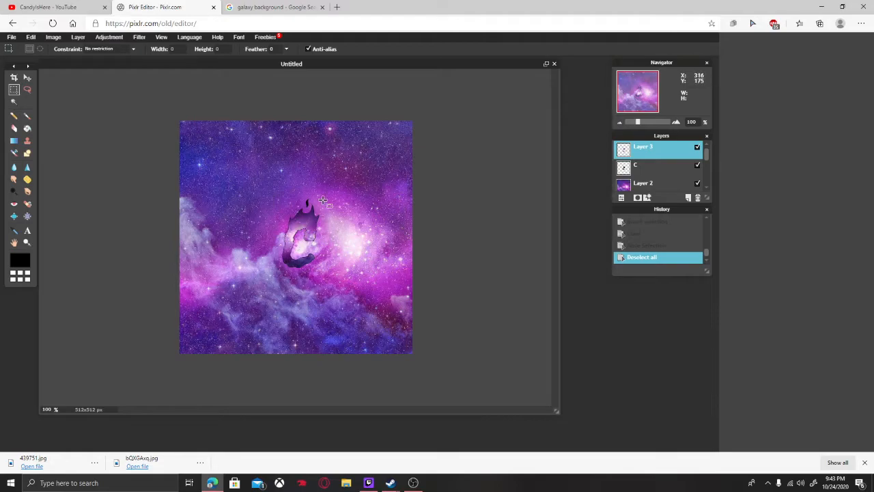
Step back through the history to undo the deselection, the clearing of Layer 3 and the inverted selection
{"action": "left_click", "coordinate": [636, 245]}
{"action": "left_click", "coordinate": [634, 234]}
{"action": "scroll", "coordinate": [639, 249], "scroll_direction": "up", "scroll_amount": 1}
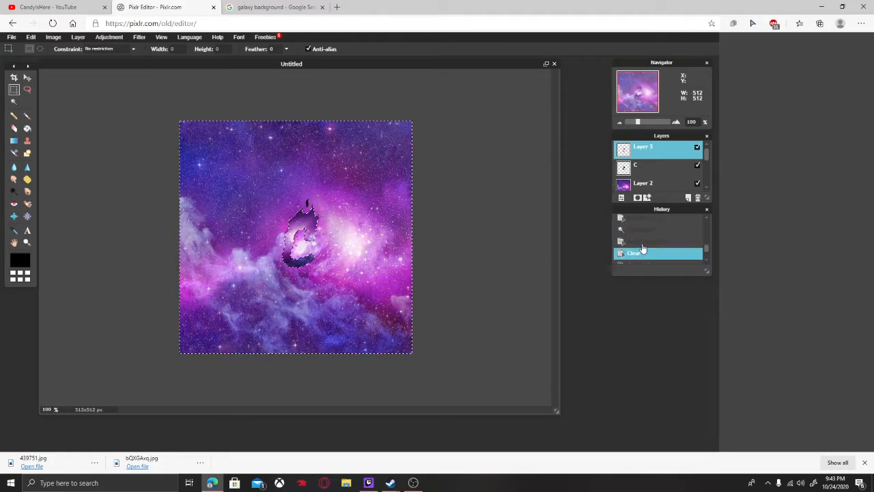
{"action": "left_click", "coordinate": [642, 241]}
{"action": "left_click", "coordinate": [638, 255]}
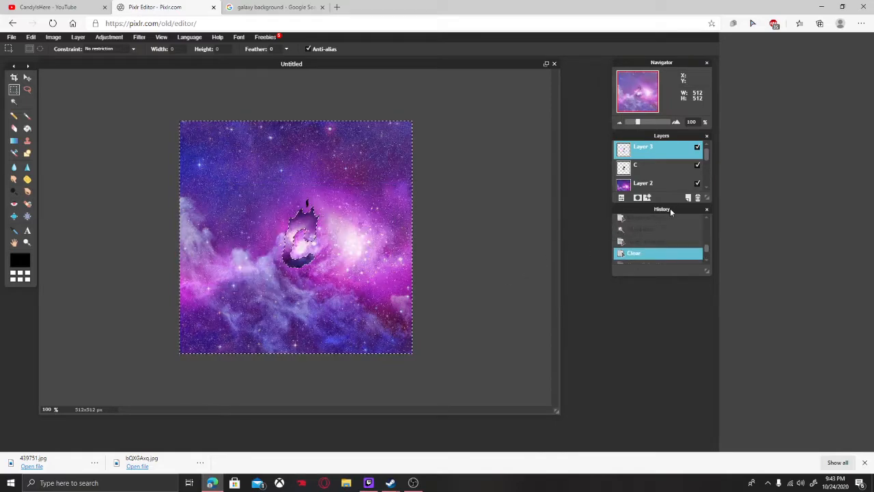
{"action": "left_click", "coordinate": [642, 231]}
{"action": "left_click", "coordinate": [646, 247]}
{"action": "left_click", "coordinate": [641, 235]}
{"action": "left_click", "coordinate": [643, 253]}
{"action": "key", "text": "ctrl+z"}
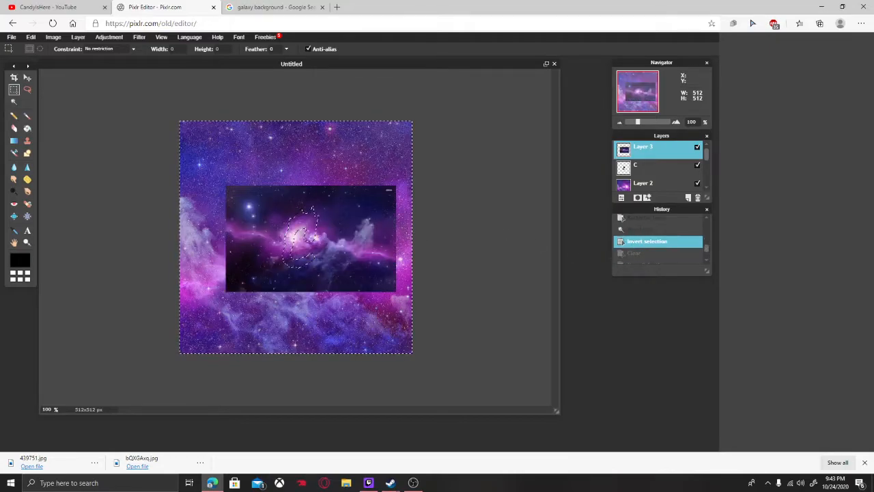
{"action": "left_click", "coordinate": [14, 102]}
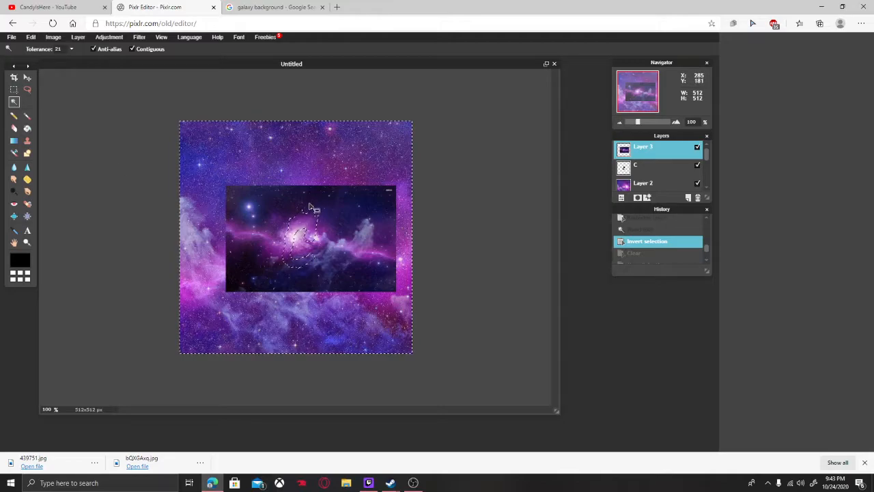
{"action": "key", "text": "ctrl+z"}
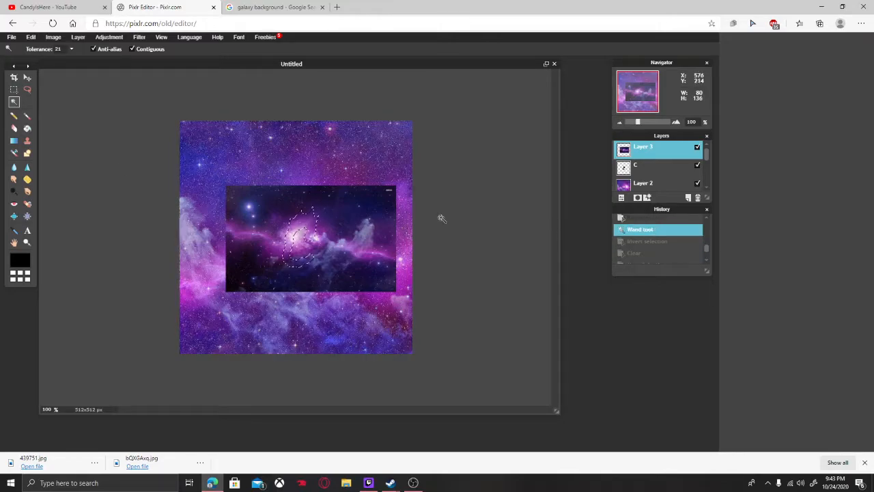
Select the whole letter C on its own layer with the Wand tool, including the detached flame tip
{"action": "left_click", "coordinate": [326, 205]}
{"action": "left_click", "coordinate": [651, 165]}
{"action": "left_click", "coordinate": [309, 206]}
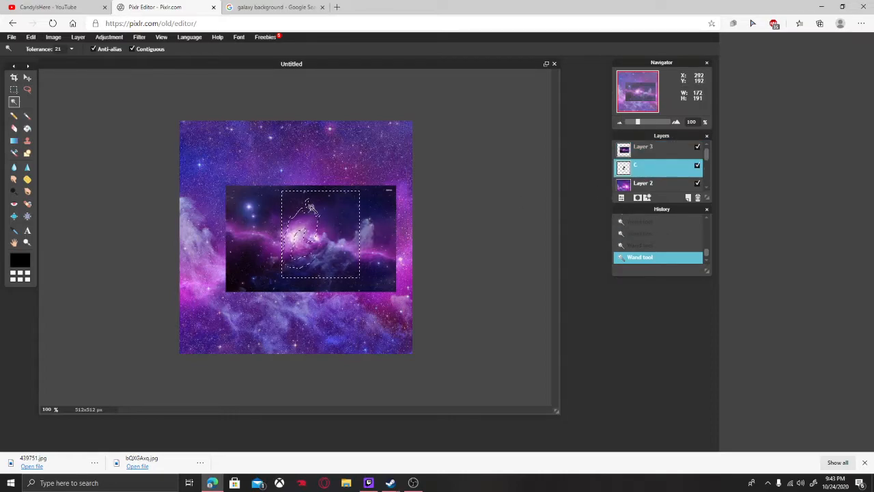
{"action": "left_click", "coordinate": [292, 220]}
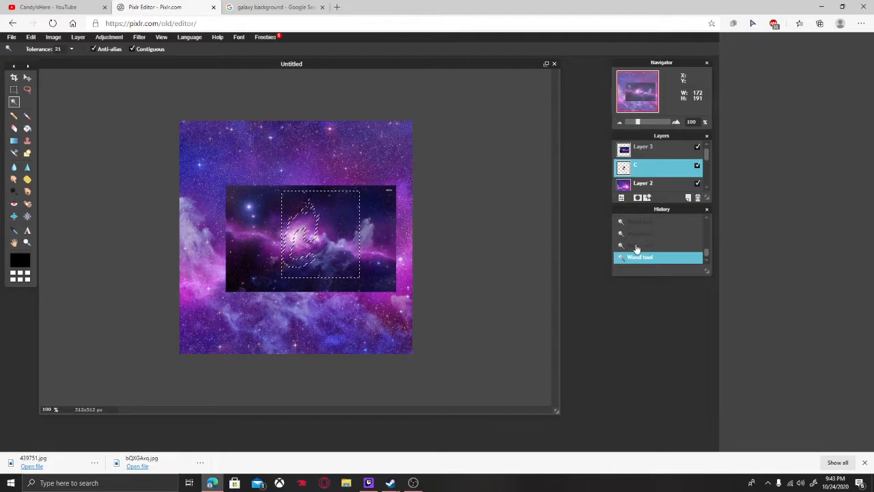
{"action": "key", "text": "ctrl+z"}
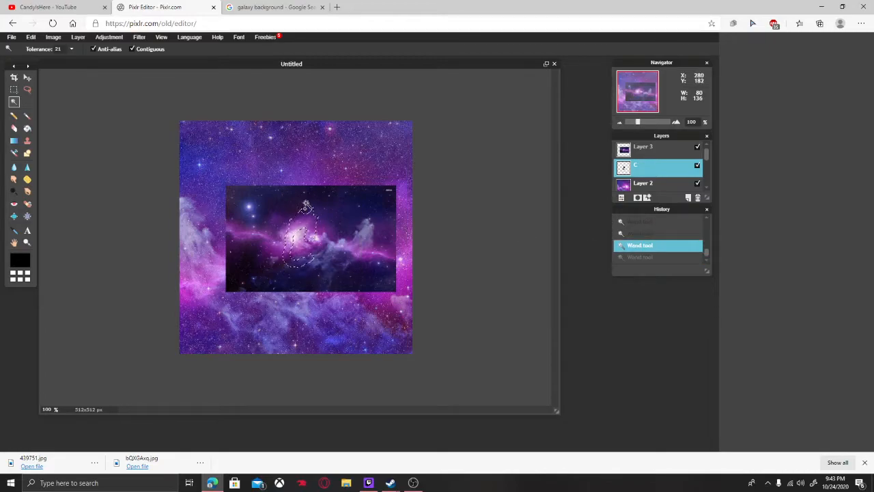
{"action": "left_click", "coordinate": [319, 225], "text": "shift"}
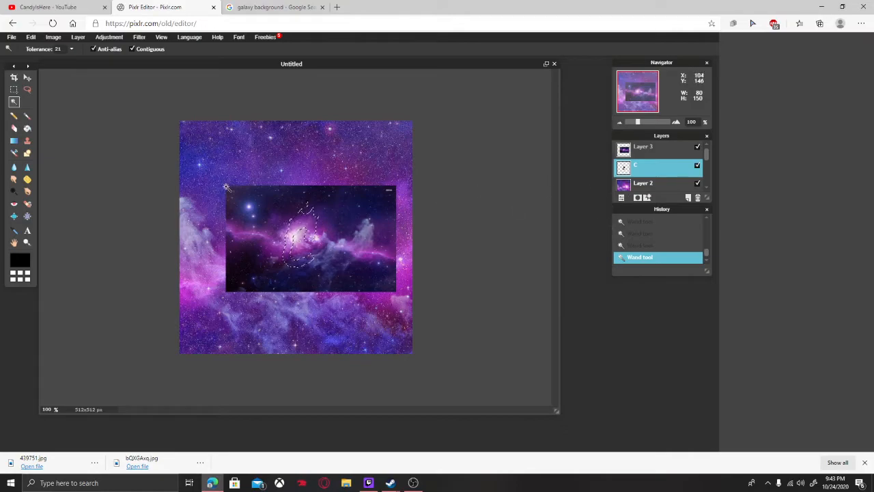
Invert the letter C selection and clear everything outside the letter from the galaxy image on Layer 3
{"action": "scroll", "coordinate": [642, 165], "scroll_direction": "down", "scroll_amount": 1}
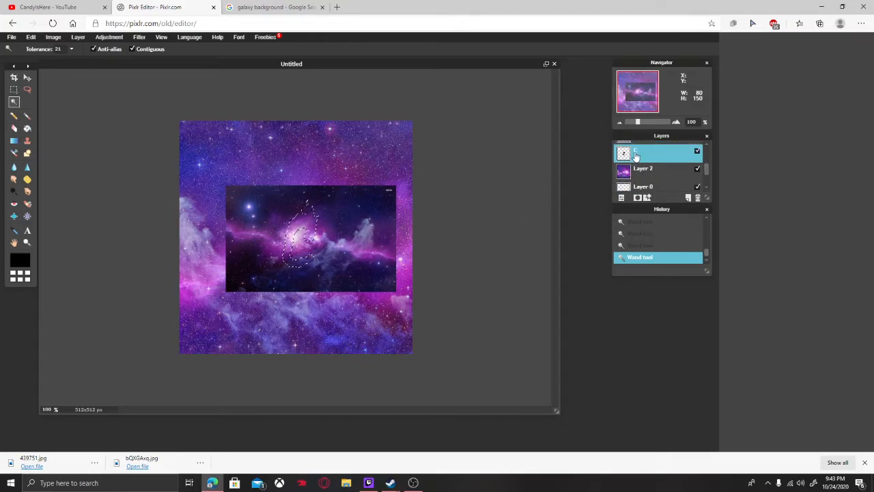
{"action": "right_click", "coordinate": [296, 225]}
{"action": "left_click", "coordinate": [341, 262]}
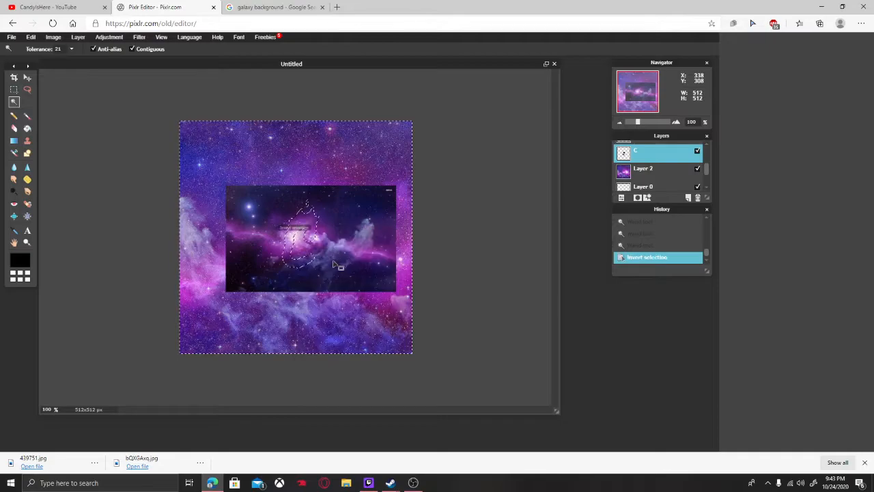
{"action": "scroll", "coordinate": [635, 160], "scroll_direction": "up", "scroll_amount": 1}
{"action": "left_click", "coordinate": [647, 146]}
{"action": "key", "text": "Delete"}
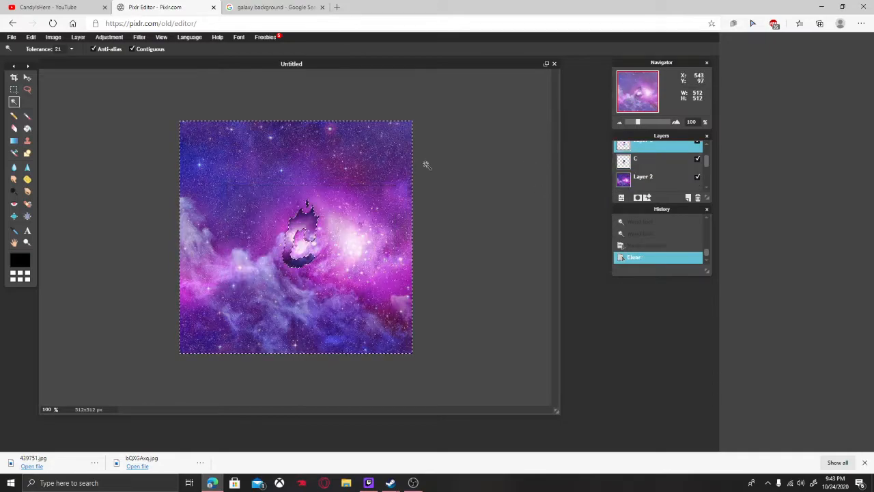
Remove the remaining selection from the canvas
{"action": "left_click", "coordinate": [14, 89]}
{"action": "left_click_drag", "start_coordinate": [187, 178], "coordinate": [198, 196]}
{"action": "left_click_drag", "start_coordinate": [310, 228], "coordinate": [282, 144]}
{"action": "left_click", "coordinate": [282, 144]}
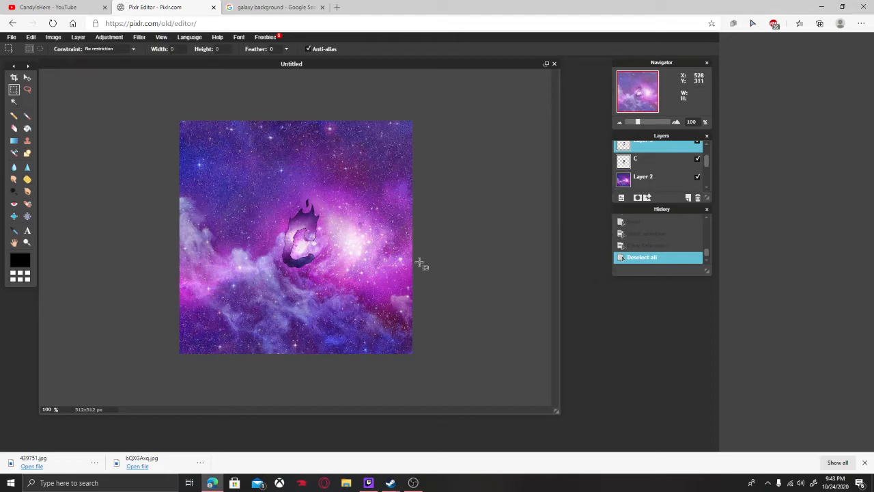
{"action": "scroll", "coordinate": [635, 179], "scroll_direction": "up", "scroll_amount": 1}
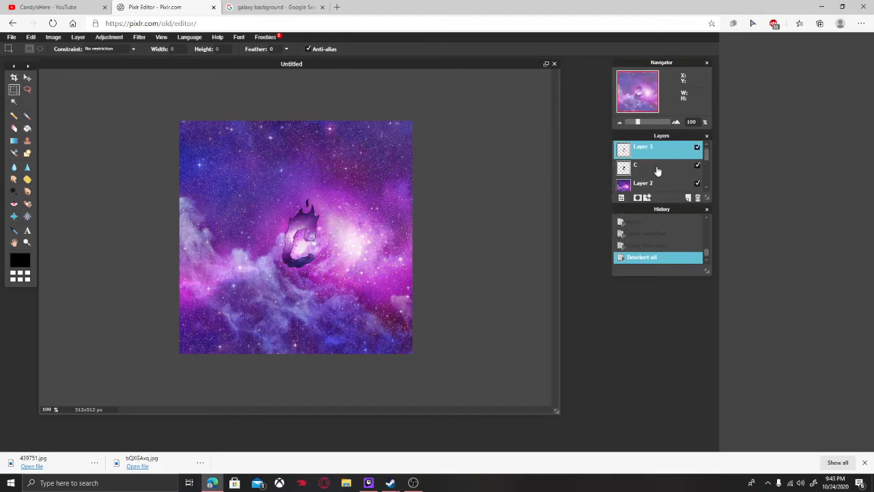
Try changing the stacking order of the letter C layer and Layer 3
{"action": "left_click", "coordinate": [669, 171]}
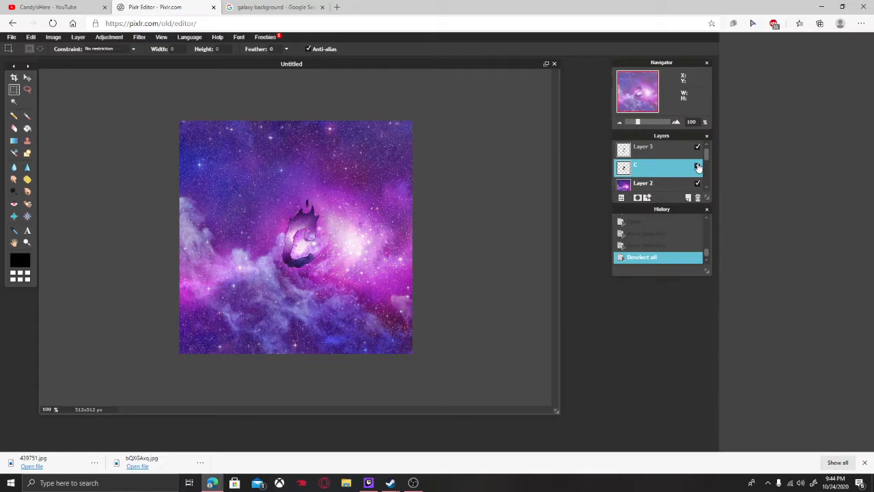
{"action": "left_click", "coordinate": [642, 149]}
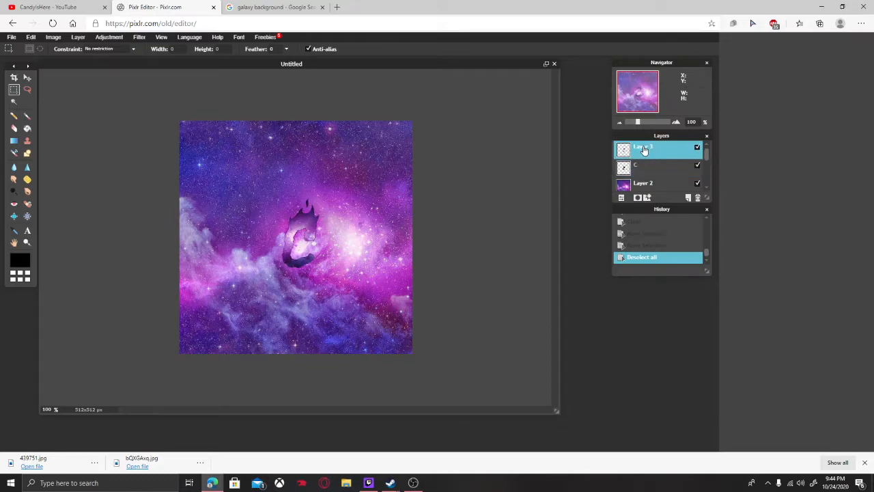
{"action": "left_click", "coordinate": [655, 169]}
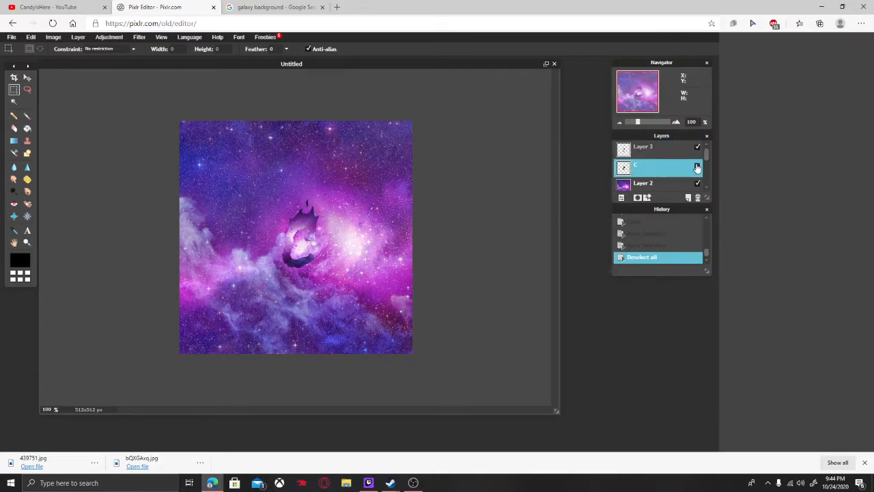
{"action": "left_click_drag", "start_coordinate": [647, 160], "coordinate": [667, 154]}
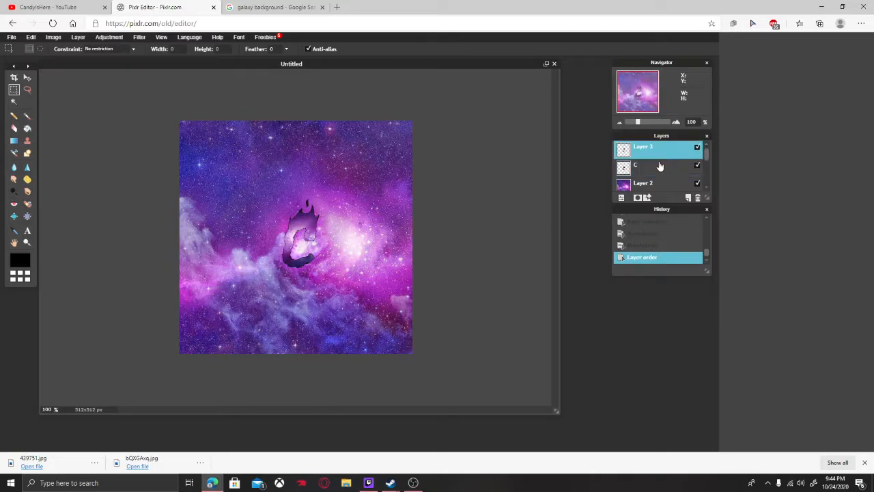
Open the layer styles of Layer 3 and move the dialog clear of the artwork
{"action": "right_click", "coordinate": [643, 152]}
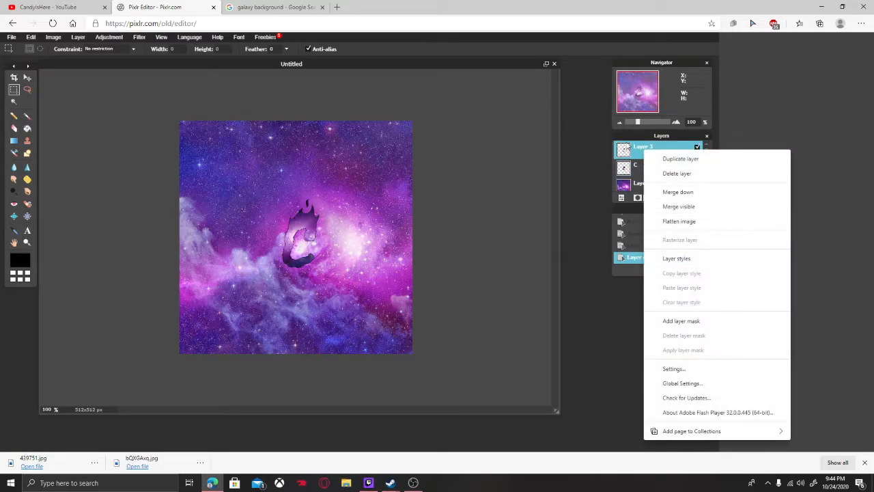
{"action": "left_click", "coordinate": [635, 153]}
{"action": "right_click", "coordinate": [650, 149]}
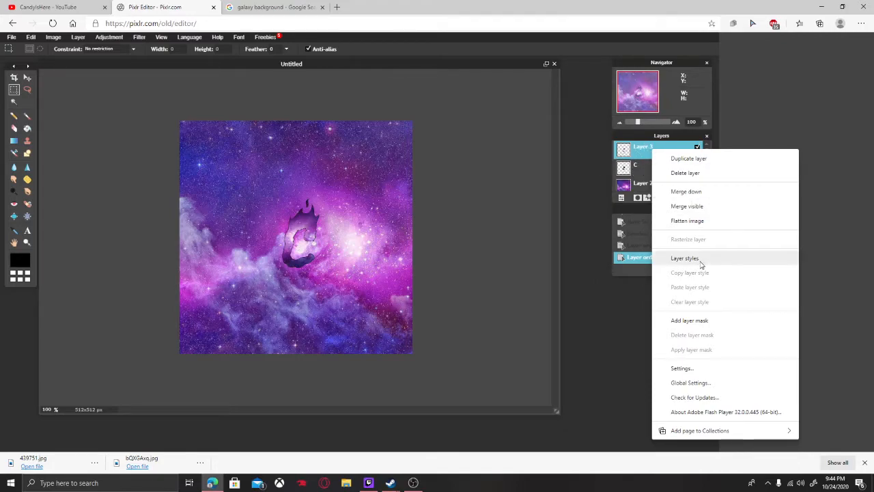
{"action": "left_click", "coordinate": [726, 257]}
{"action": "left_click_drag", "start_coordinate": [380, 167], "coordinate": [530, 112]}
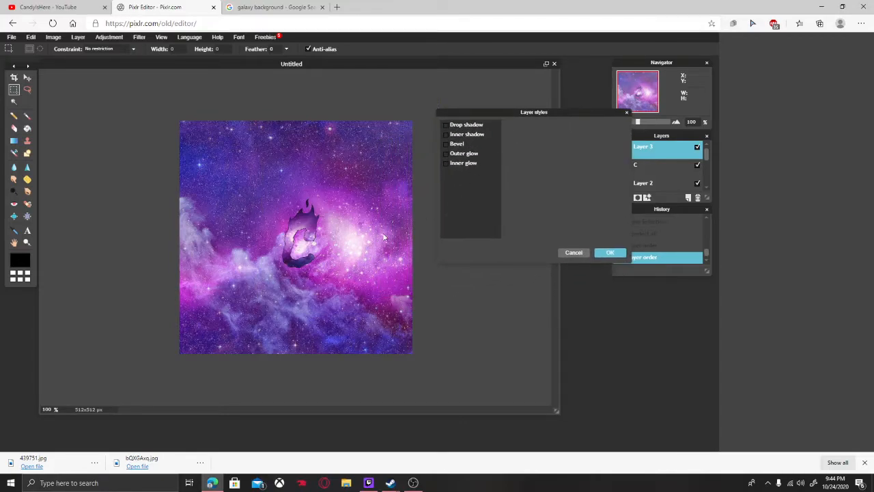
Try a black outer glow with hardness 10 around the letter C on Layer 3
{"action": "left_click", "coordinate": [462, 155]}
{"action": "left_click_drag", "start_coordinate": [564, 145], "coordinate": [604, 154]}
{"action": "left_click", "coordinate": [560, 170]}
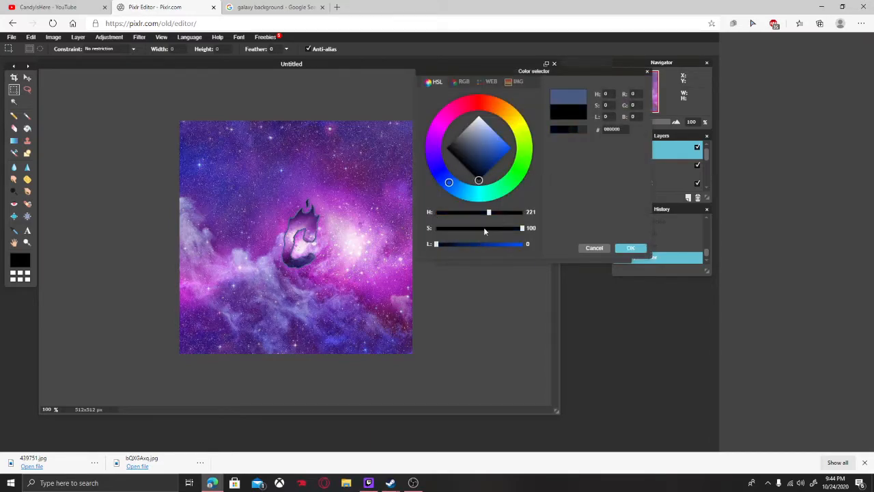
{"action": "left_click", "coordinate": [626, 248]}
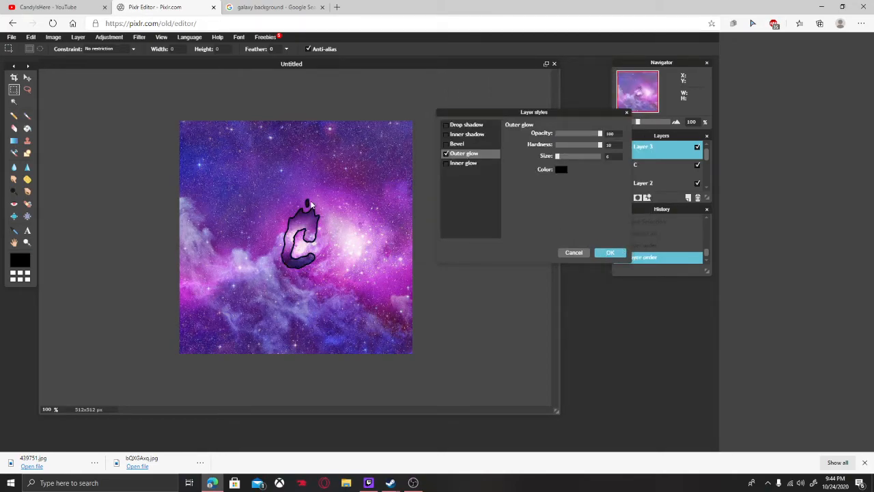
Try an inner glow and a bevel on the letter C, switching each one off again
{"action": "left_click", "coordinate": [446, 163]}
{"action": "left_click", "coordinate": [462, 163]}
{"action": "mouse_move", "coordinate": [559, 156]}
{"action": "left_mouse_down"}
{"action": "mouse_move", "coordinate": [577, 158]}
{"action": "mouse_move", "coordinate": [555, 159]}
{"action": "left_mouse_up"}
{"action": "left_click", "coordinate": [446, 163]}
{"action": "left_click", "coordinate": [446, 144]}
{"action": "left_click", "coordinate": [456, 144]}
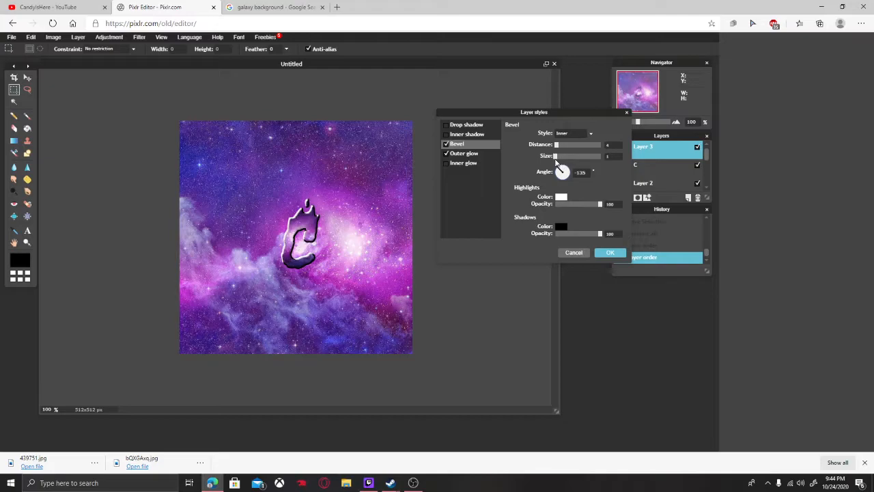
{"action": "left_click", "coordinate": [445, 144]}
Try an inner shadow and a drop shadow on the letter C, switching both off again
{"action": "left_click", "coordinate": [467, 134]}
{"action": "left_click_drag", "start_coordinate": [558, 145], "coordinate": [639, 321]}
{"action": "left_click", "coordinate": [446, 134]}
{"action": "left_click", "coordinate": [467, 125]}
{"action": "left_click", "coordinate": [446, 125]}
Apply a white outer glow with opacity 100, hardness 10 and size 6 to Layer 3
{"action": "left_click", "coordinate": [464, 153]}
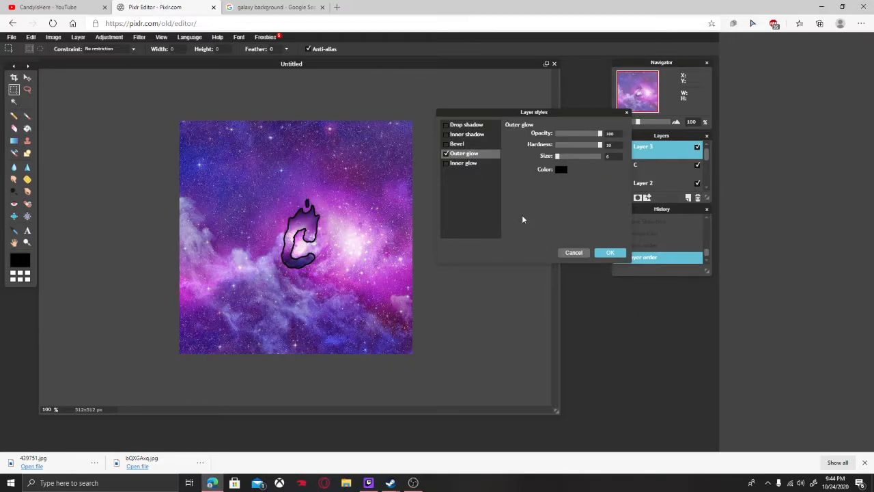
{"action": "left_click", "coordinate": [446, 154]}
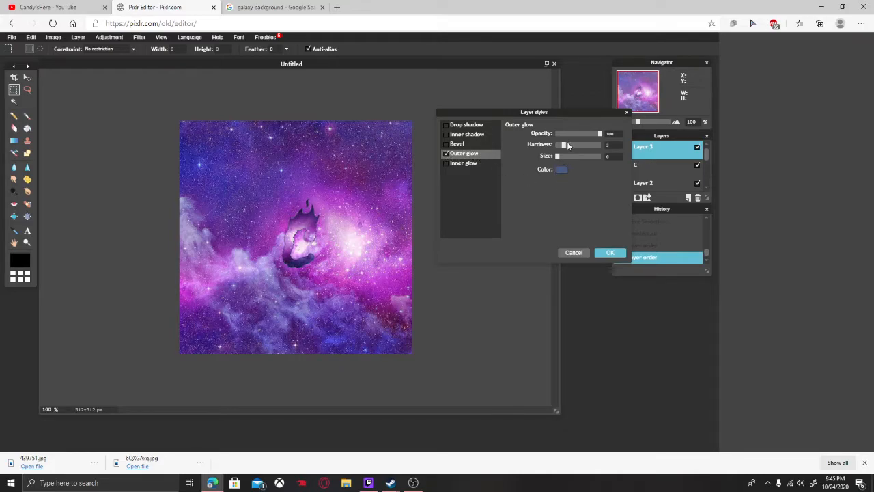
{"action": "left_click", "coordinate": [559, 169]}
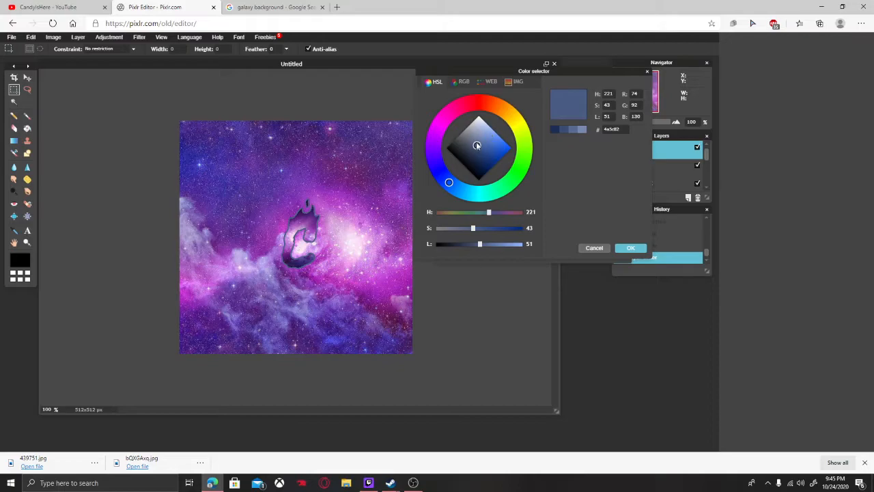
{"action": "left_click_drag", "start_coordinate": [477, 145], "coordinate": [479, 116]}
{"action": "left_click", "coordinate": [630, 247]}
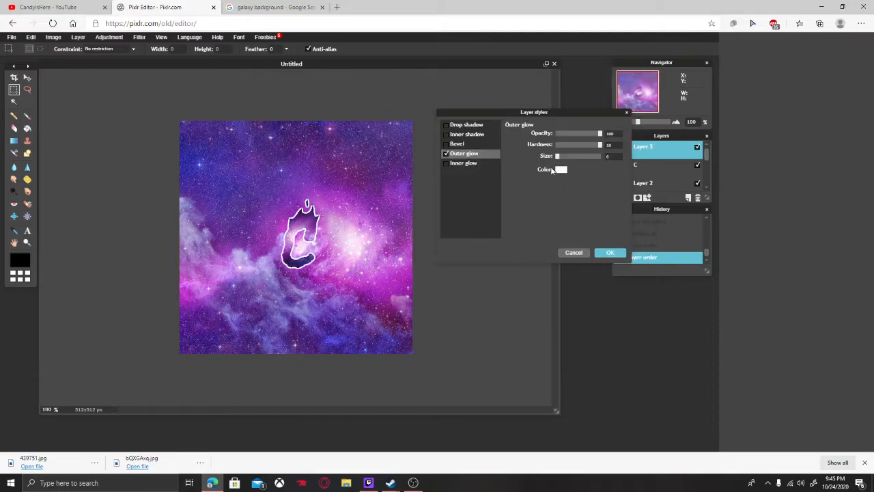
{"action": "left_click", "coordinate": [608, 252]}
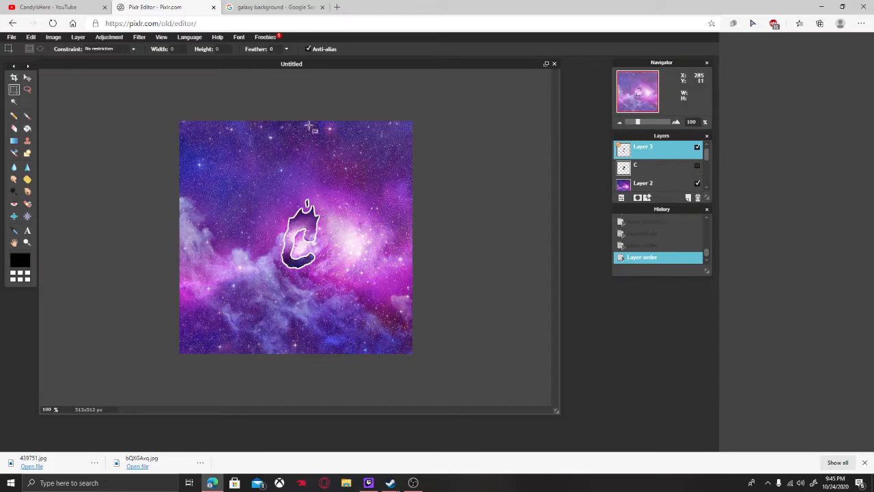
Try resizing the letter C on Layer 3 with Free transform
{"action": "left_click", "coordinate": [31, 38]}
{"action": "left_click", "coordinate": [36, 40]}
{"action": "left_click", "coordinate": [55, 104]}
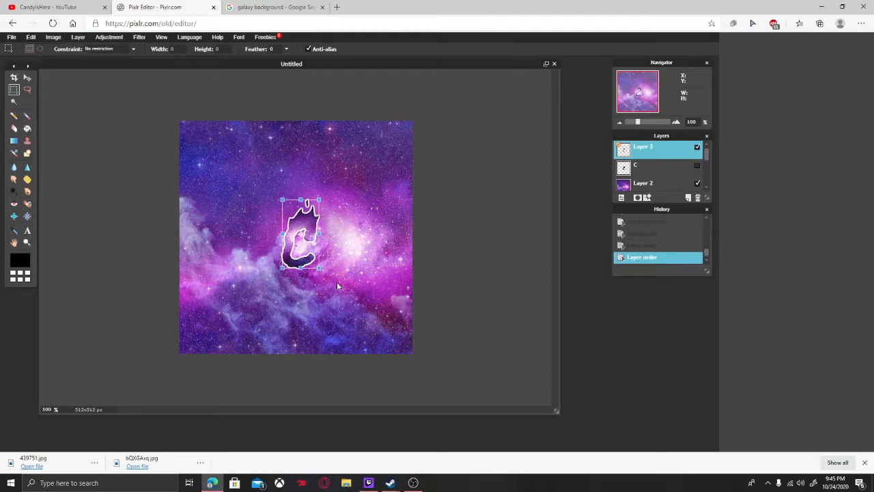
{"action": "mouse_move", "coordinate": [320, 269]}
{"action": "left_mouse_down"}
{"action": "mouse_move", "coordinate": [335, 284]}
{"action": "mouse_move", "coordinate": [320, 268]}
{"action": "left_mouse_up"}
{"action": "left_click", "coordinate": [374, 250]}
{"action": "left_click", "coordinate": [321, 263]}
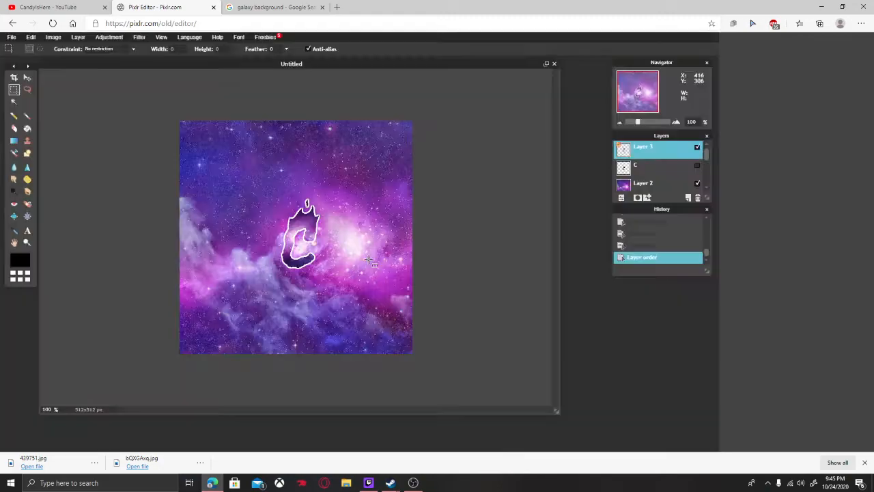
{"action": "left_click", "coordinate": [659, 250]}
{"action": "left_click", "coordinate": [654, 257]}
{"action": "left_click", "coordinate": [652, 246]}
{"action": "left_click", "coordinate": [659, 257]}
Set the brightness to 1 and the contrast to 100 on the galaxy background, Layer 2
{"action": "scroll", "coordinate": [663, 168], "scroll_direction": "down", "scroll_amount": 1}
{"action": "scroll", "coordinate": [662, 169], "scroll_direction": "down", "scroll_amount": 2}
{"action": "left_click", "coordinate": [27, 77]}
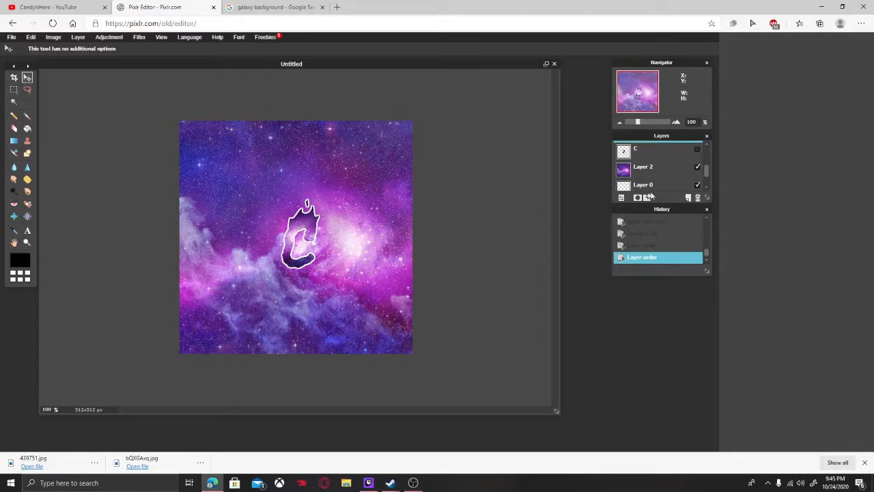
{"action": "left_click", "coordinate": [662, 171]}
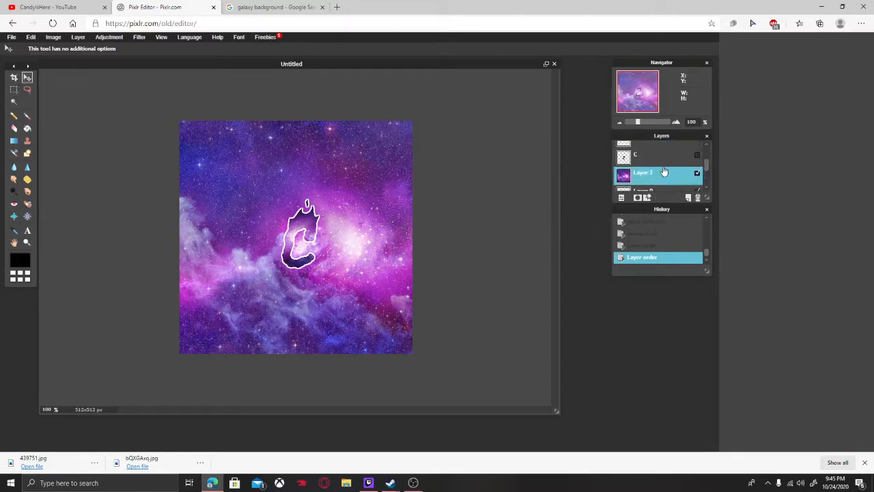
{"action": "left_click", "coordinate": [113, 39]}
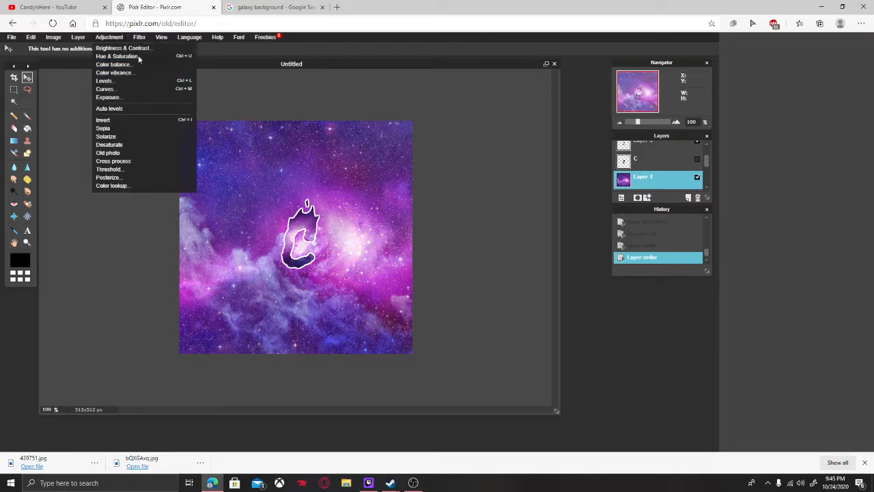
{"action": "left_click", "coordinate": [122, 48]}
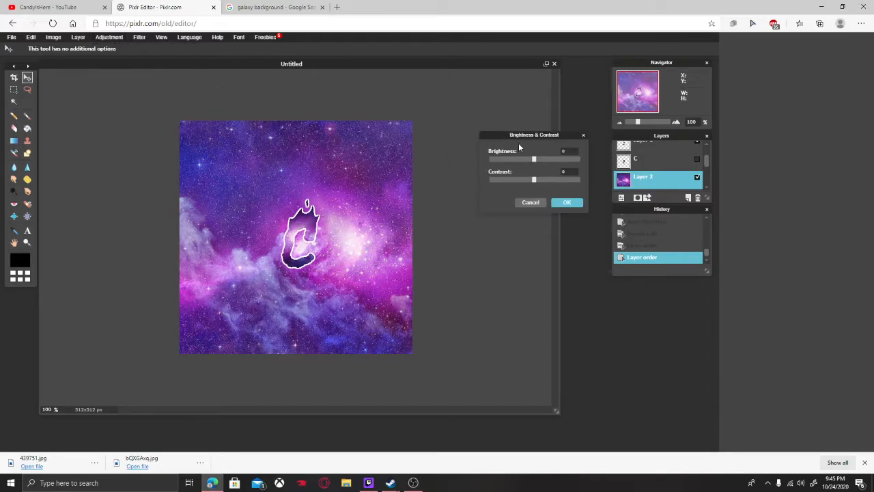
{"action": "left_click_drag", "start_coordinate": [538, 182], "coordinate": [594, 181]}
{"action": "mouse_move", "coordinate": [533, 158]}
{"action": "left_mouse_down"}
{"action": "mouse_move", "coordinate": [563, 159]}
{"action": "mouse_move", "coordinate": [534, 159]}
{"action": "left_mouse_up"}
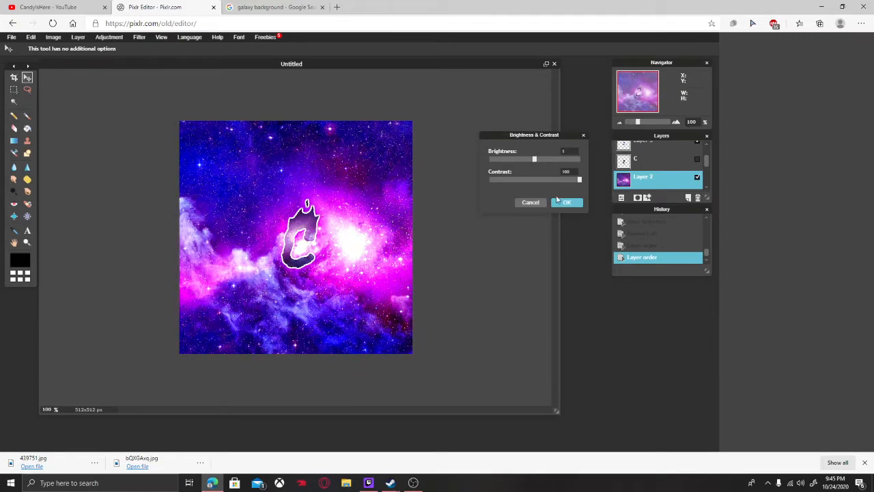
{"action": "left_click", "coordinate": [565, 202]}
Try colorizing Layer 2 with hue 126 and saturation 13, reverting to the Brightness & Contrast state
{"action": "left_click", "coordinate": [110, 37]}
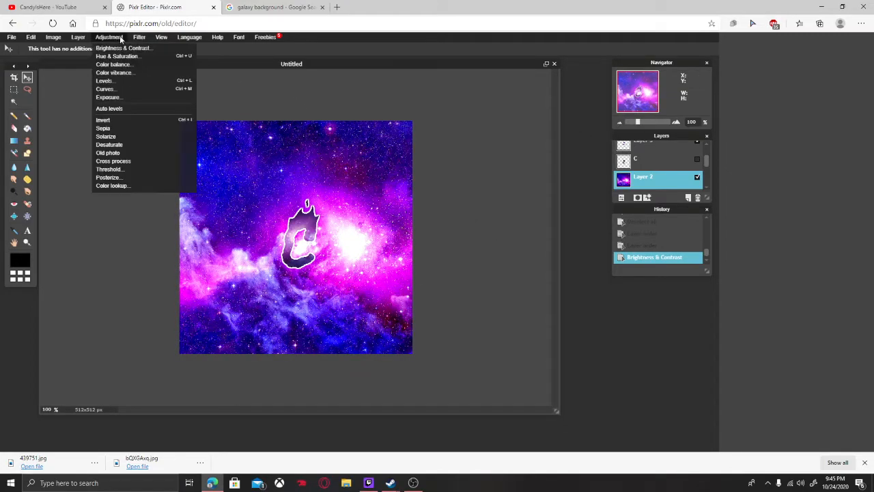
{"action": "left_click", "coordinate": [128, 57]}
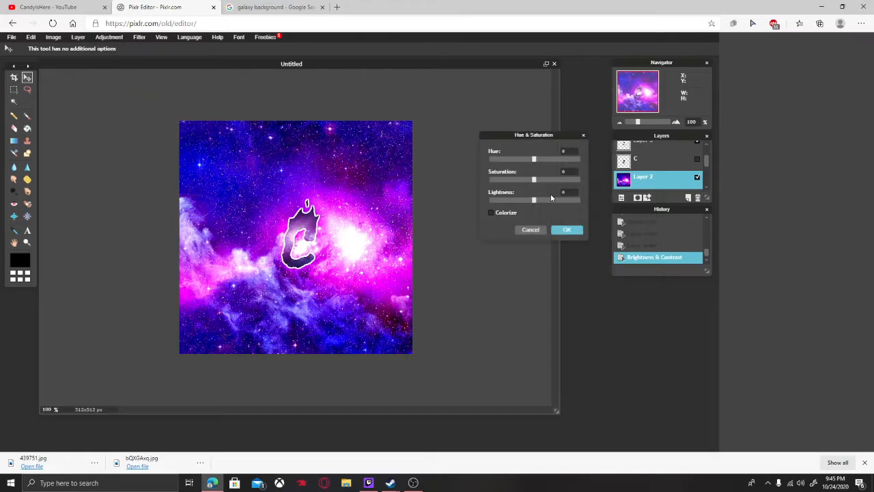
{"action": "left_click_drag", "start_coordinate": [538, 179], "coordinate": [565, 161]}
{"action": "left_click", "coordinate": [490, 212]}
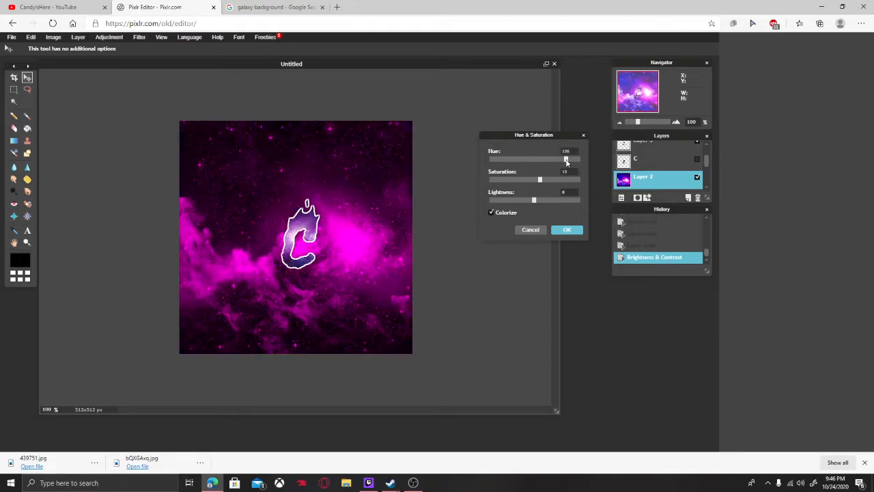
{"action": "left_click", "coordinate": [565, 229]}
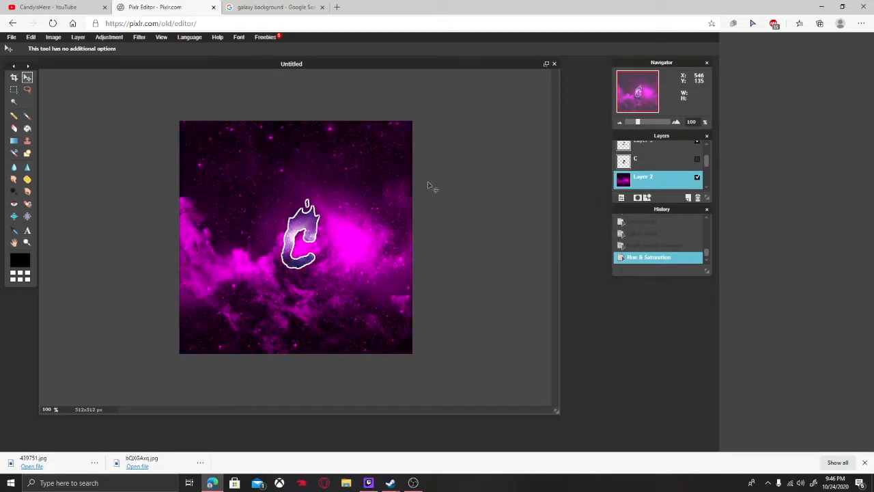
{"action": "left_click", "coordinate": [109, 37]}
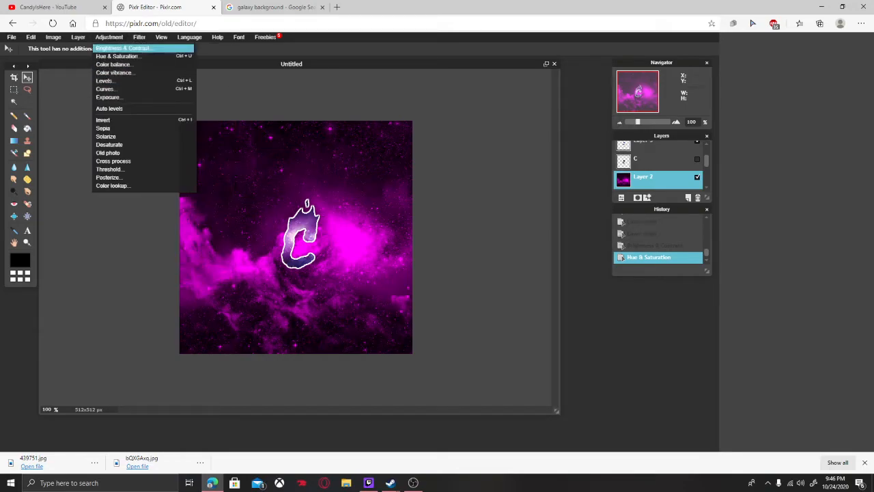
{"action": "left_click", "coordinate": [639, 246]}
Colorize the galaxy background on Layer 2 with hue 124, leaving saturation and lightness at 0
{"action": "left_click", "coordinate": [161, 38]}
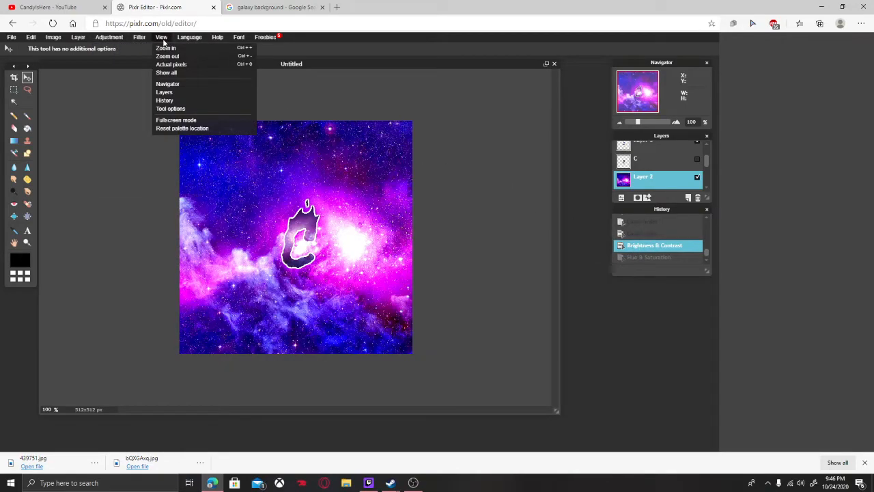
{"action": "left_click", "coordinate": [146, 39]}
{"action": "left_click", "coordinate": [110, 37]}
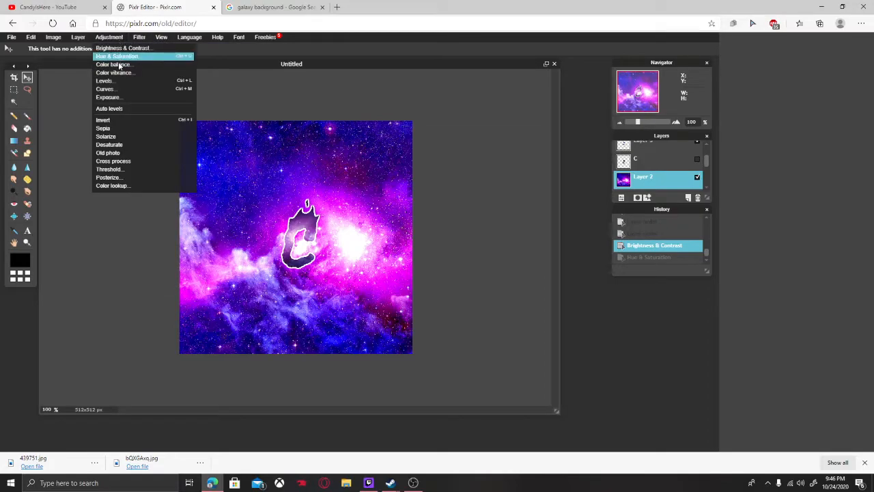
{"action": "left_click", "coordinate": [122, 59]}
{"action": "left_click", "coordinate": [492, 212]}
{"action": "left_click", "coordinate": [492, 212]}
{"action": "left_click_drag", "start_coordinate": [534, 159], "coordinate": [565, 163]}
{"action": "left_click", "coordinate": [491, 212]}
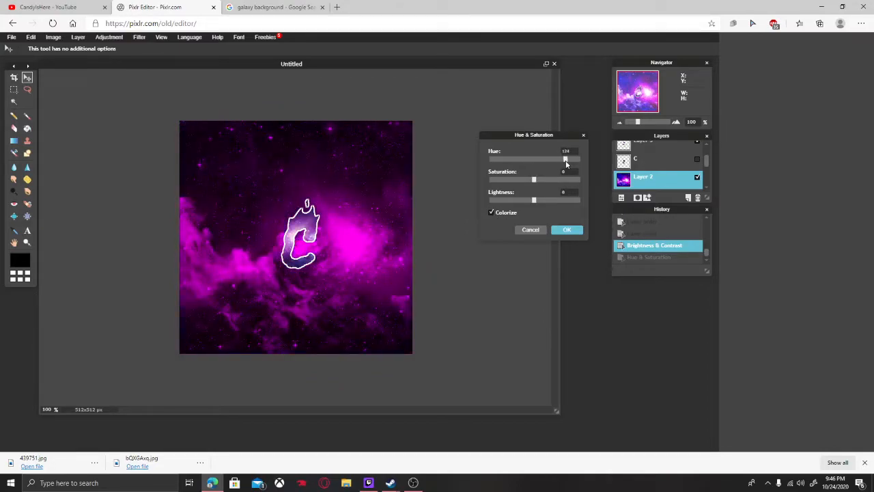
{"action": "left_click", "coordinate": [566, 229]}
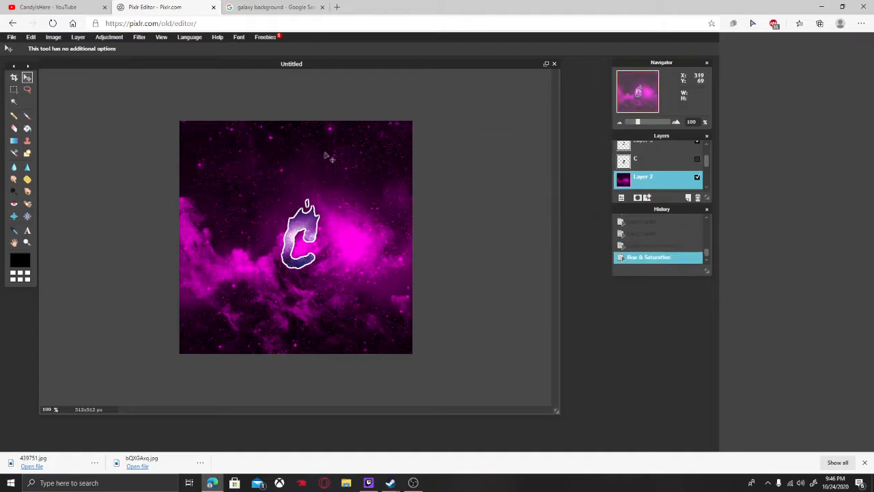
Colorize the galaxy-filled letter C on Layer 3 with hue 130
{"action": "scroll", "coordinate": [649, 167], "scroll_direction": "up", "scroll_amount": 1}
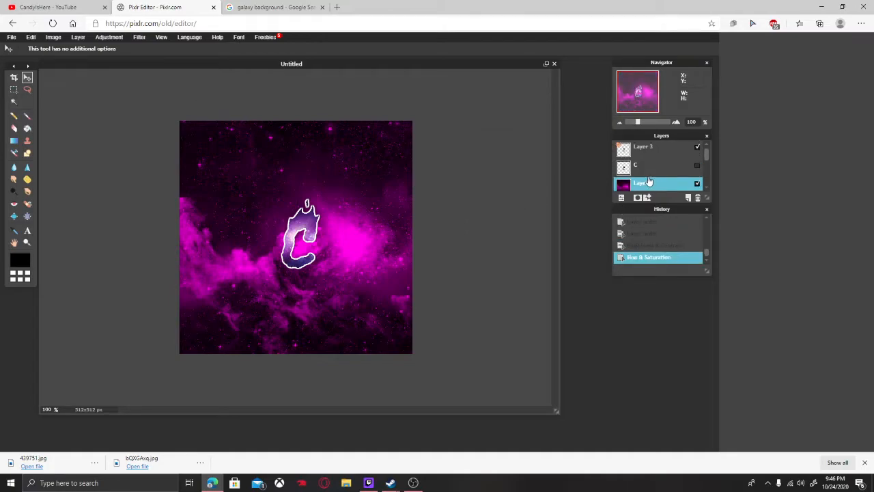
{"action": "left_click", "coordinate": [651, 153]}
{"action": "left_click", "coordinate": [140, 36]}
{"action": "mouse_move", "coordinate": [120, 40]}
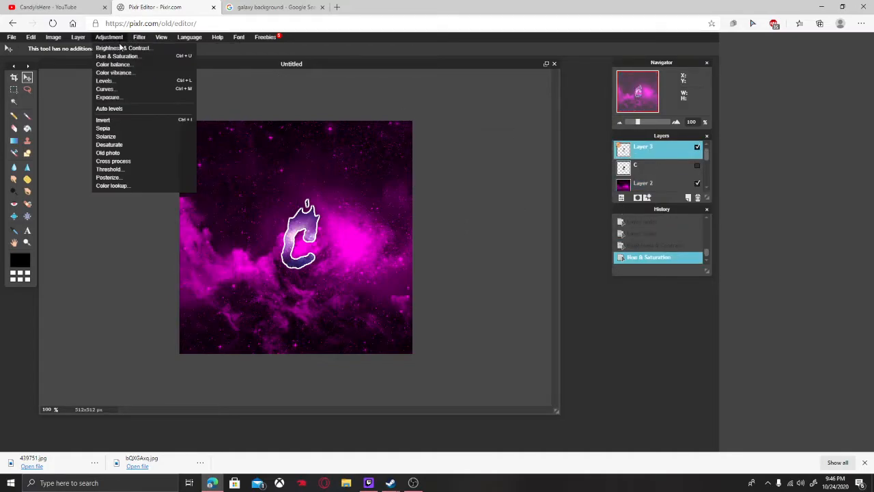
{"action": "left_click", "coordinate": [120, 57]}
{"action": "left_click", "coordinate": [492, 212]}
{"action": "left_click_drag", "start_coordinate": [537, 159], "coordinate": [567, 165]}
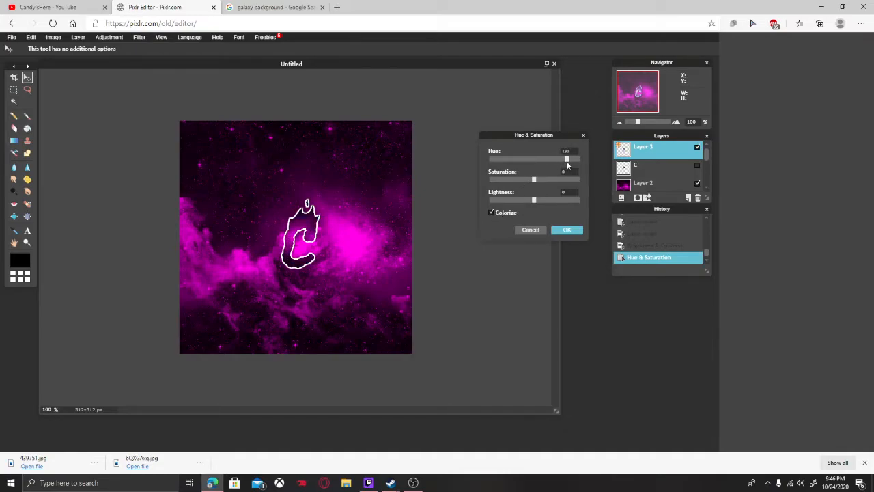
{"action": "left_click", "coordinate": [566, 230]}
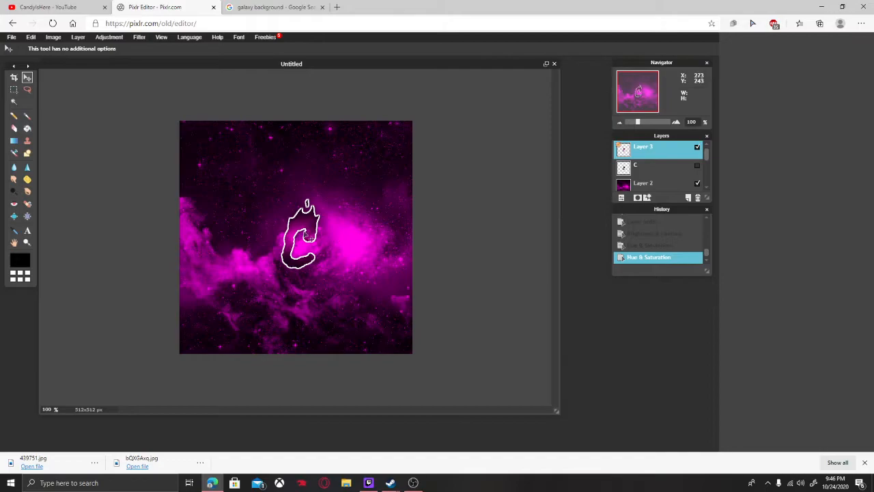
Apply the Cross process adjustment to the galaxy background on Layer 2
{"action": "left_click", "coordinate": [654, 190]}
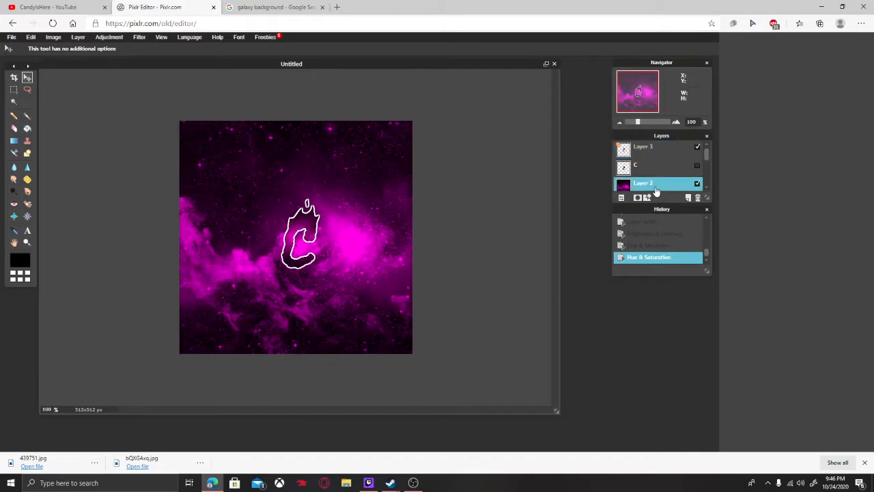
{"action": "left_click", "coordinate": [138, 38]}
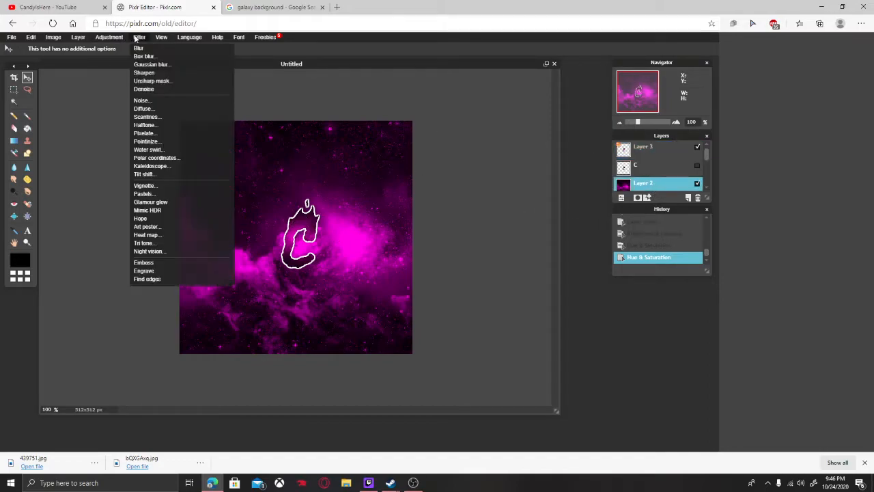
{"action": "mouse_move", "coordinate": [125, 38]}
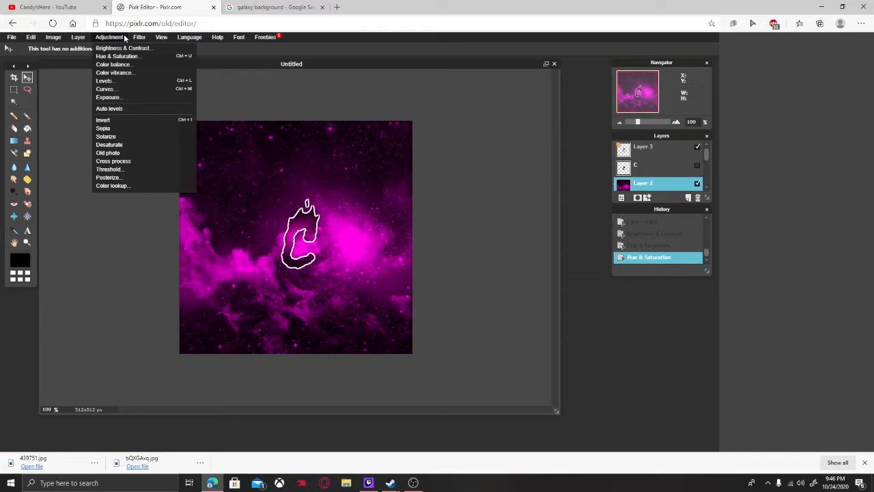
{"action": "left_click", "coordinate": [131, 162]}
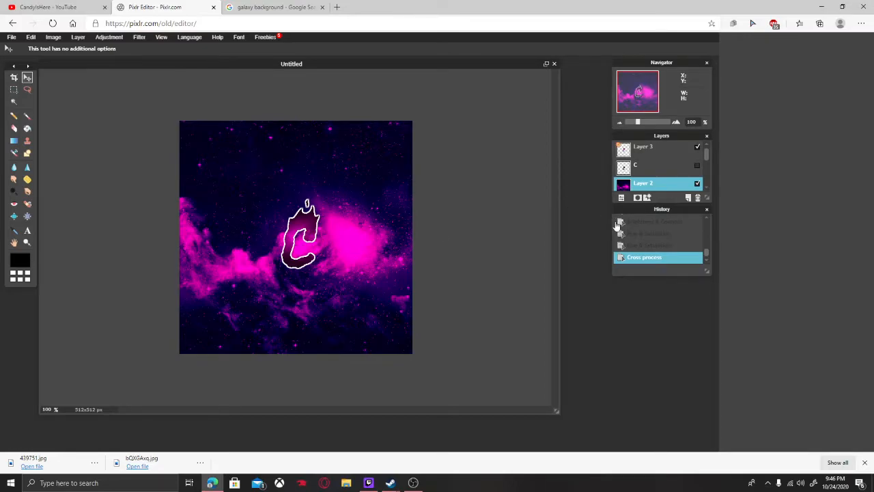
Step back through the history to undo the Cross process adjustment on the Layer 2 galaxy background
{"action": "left_click", "coordinate": [637, 247]}
{"action": "left_click", "coordinate": [638, 236]}
{"action": "left_click", "coordinate": [640, 224]}
{"action": "left_click", "coordinate": [649, 246]}
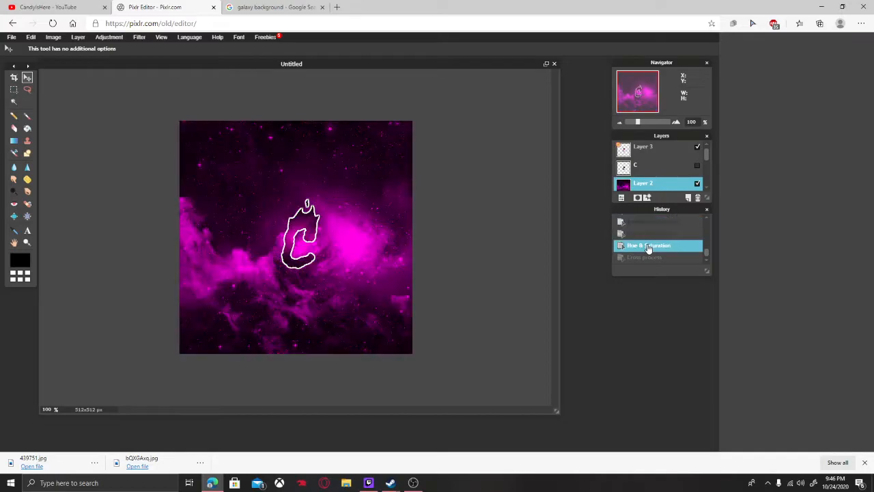
Revert the image in the history to the Brightness & Contrast state, discarding the Hue & Saturation adjustments
{"action": "left_click", "coordinate": [139, 37]}
{"action": "mouse_move", "coordinate": [109, 37]}
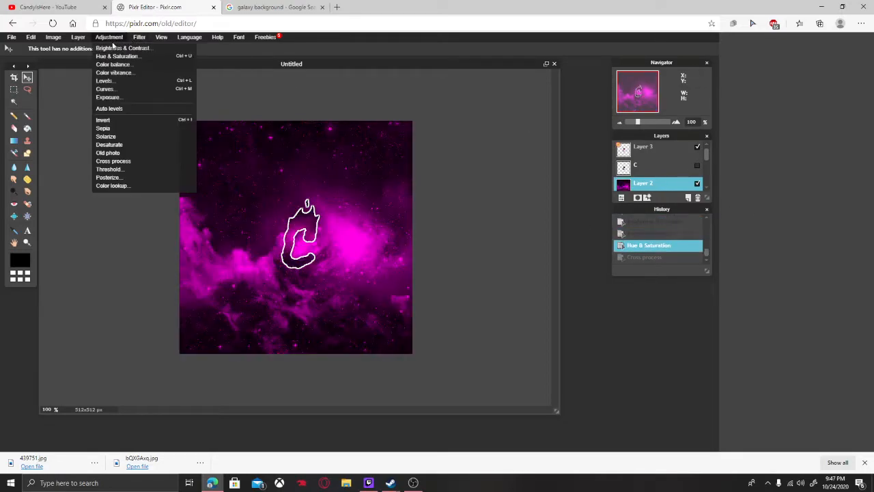
{"action": "left_click", "coordinate": [120, 56]}
{"action": "left_click", "coordinate": [492, 212]}
{"action": "left_click", "coordinate": [493, 212]}
{"action": "left_click", "coordinate": [566, 229]}
{"action": "left_click", "coordinate": [636, 231]}
{"action": "left_click", "coordinate": [636, 224]}
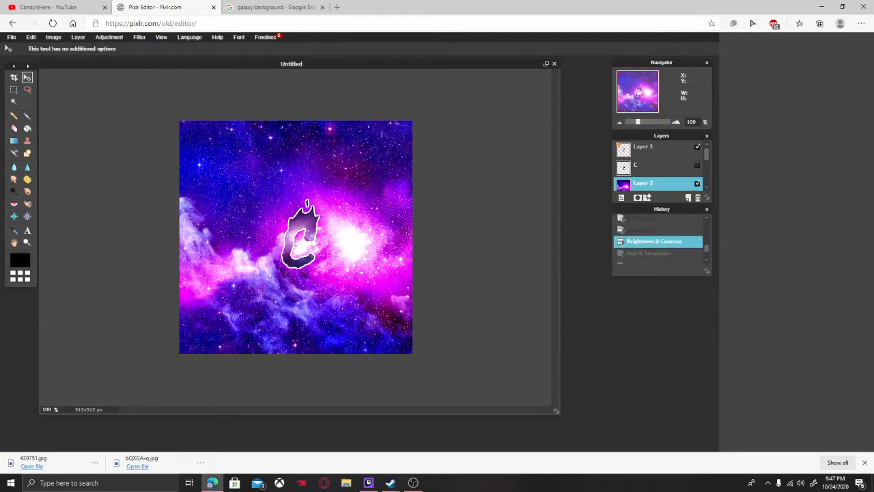
Colorize the galaxy background on Layer 2 with hue 140 and apply the Cross process adjustment to it
{"action": "left_click", "coordinate": [120, 38]}
{"action": "left_click", "coordinate": [120, 56]}
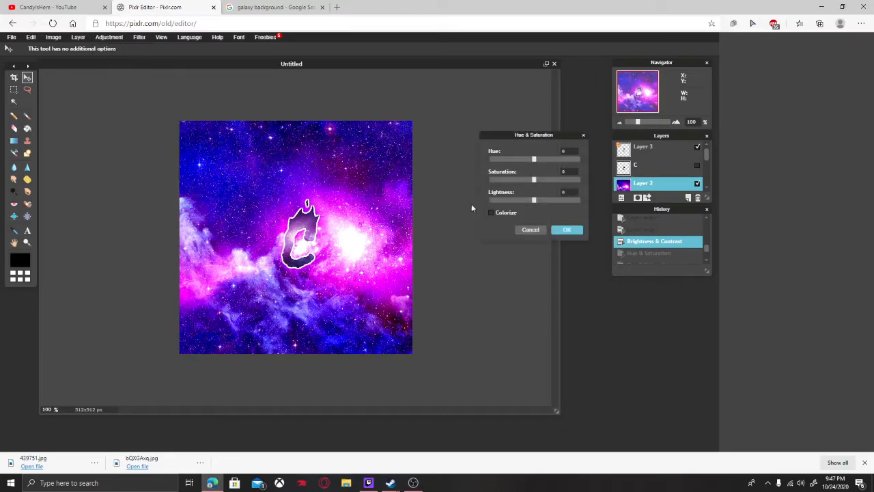
{"action": "left_click", "coordinate": [492, 212]}
{"action": "left_click_drag", "start_coordinate": [536, 159], "coordinate": [571, 165]}
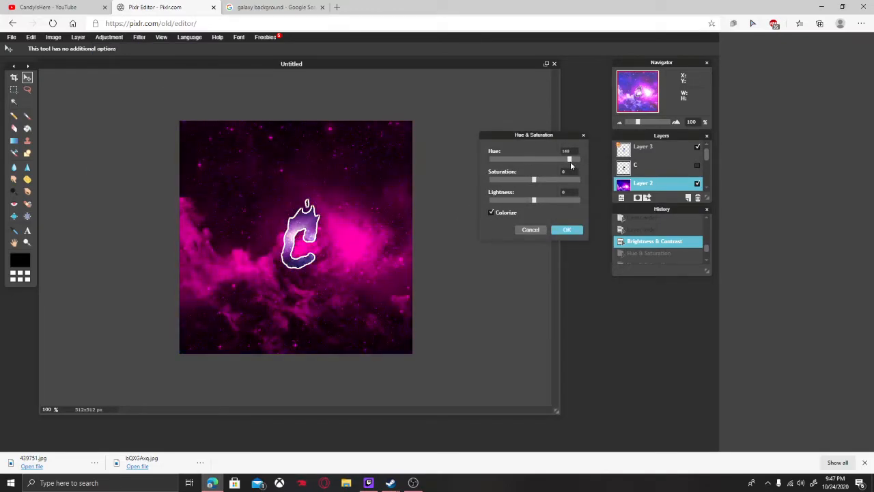
{"action": "left_click", "coordinate": [561, 233]}
{"action": "left_click", "coordinate": [109, 36]}
{"action": "left_click", "coordinate": [133, 163]}
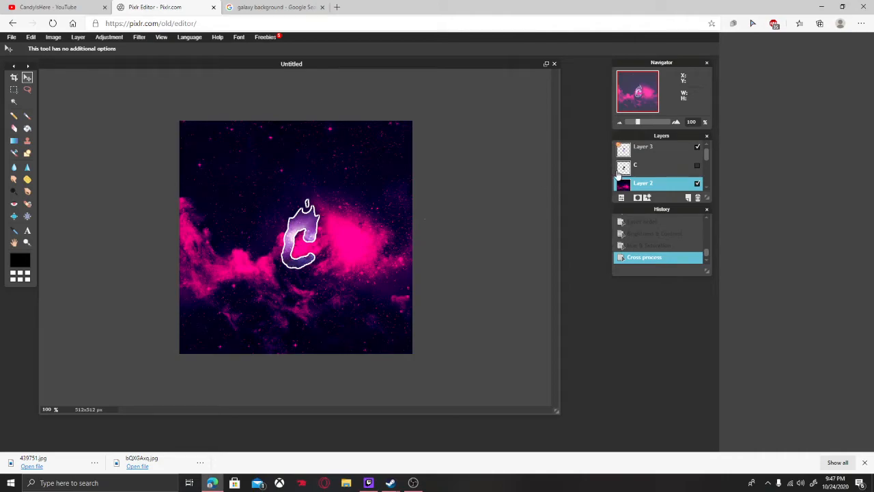
Try the Cross process adjustment on the uncolorized letter C on Layer 3 and undo it
{"action": "left_click", "coordinate": [657, 154]}
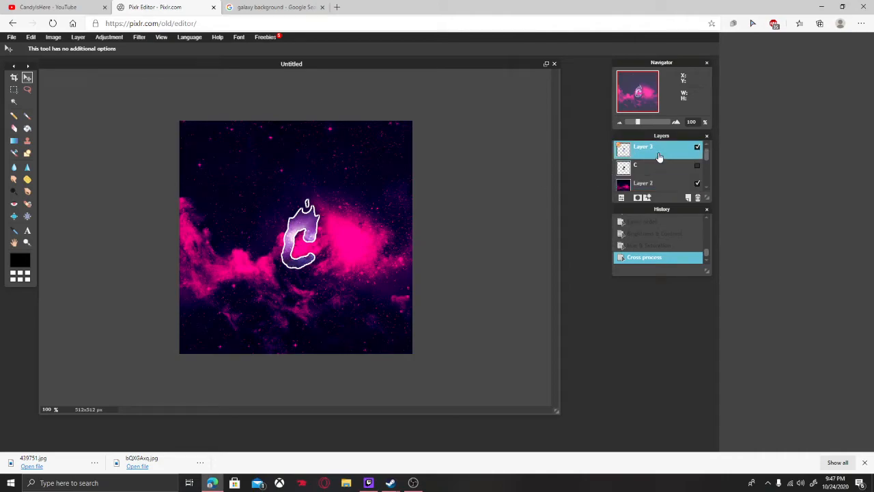
{"action": "left_click", "coordinate": [109, 37]}
{"action": "left_click", "coordinate": [109, 161]}
{"action": "left_click", "coordinate": [631, 246]}
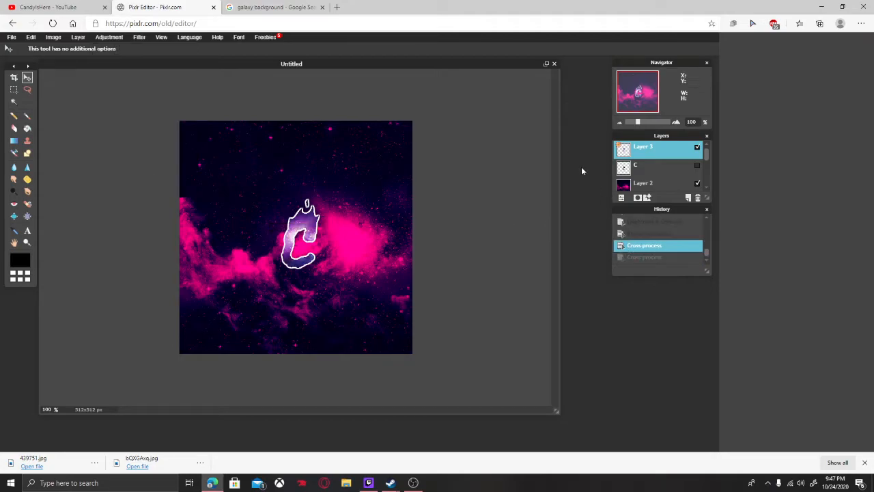
Colorize the letter C on Layer 3, apply Cross process to it, and compare with an earlier history state
{"action": "left_click", "coordinate": [116, 38]}
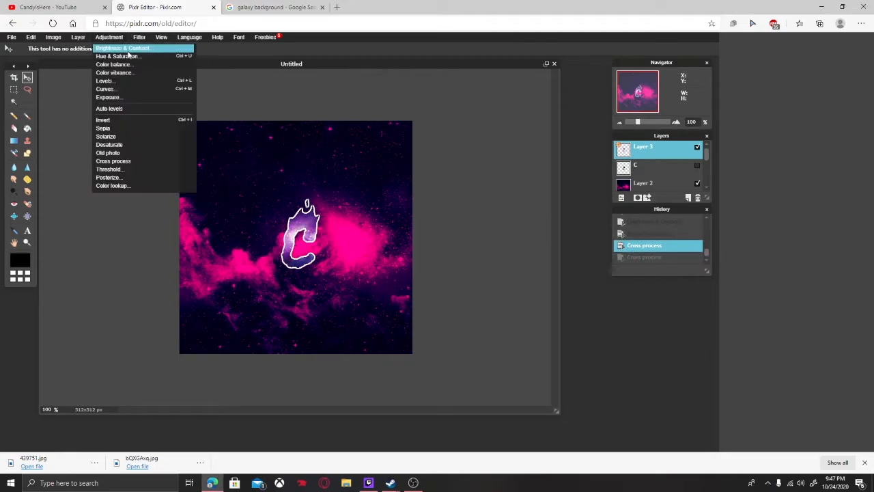
{"action": "left_click", "coordinate": [116, 56]}
{"action": "left_click", "coordinate": [491, 212]}
{"action": "left_click_drag", "start_coordinate": [534, 159], "coordinate": [566, 161]}
{"action": "left_click", "coordinate": [560, 235]}
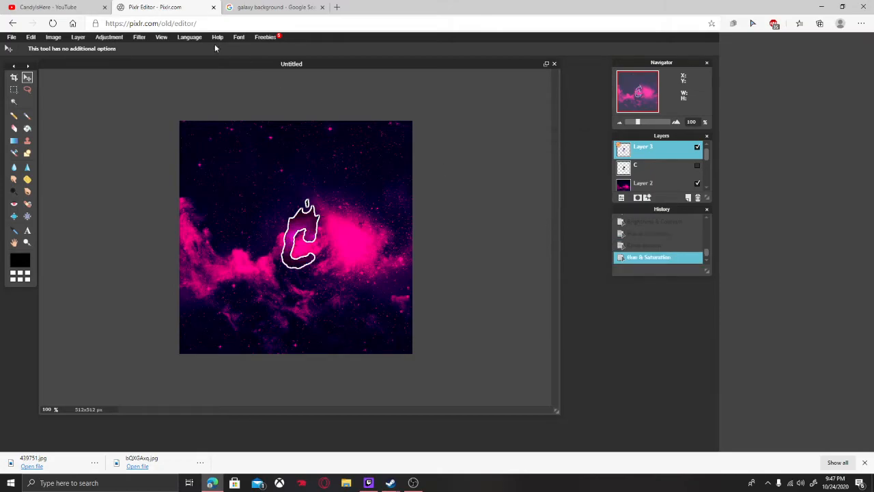
{"action": "left_click", "coordinate": [109, 37]}
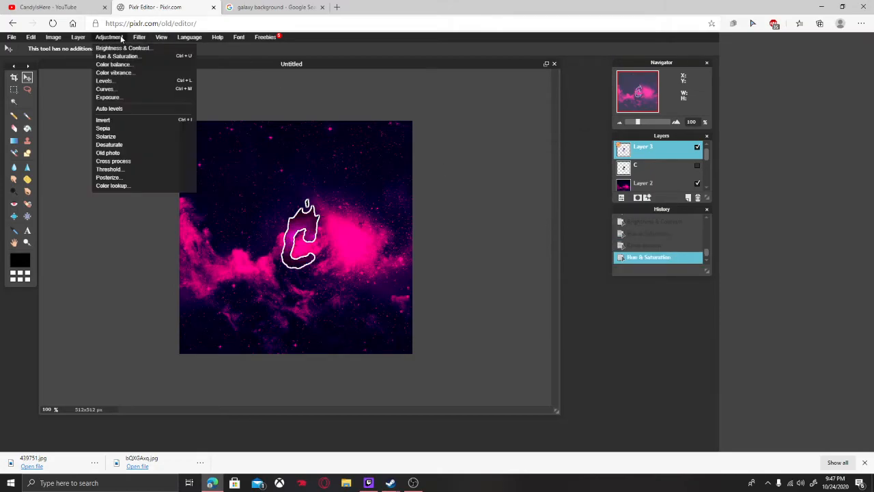
{"action": "left_click", "coordinate": [139, 161]}
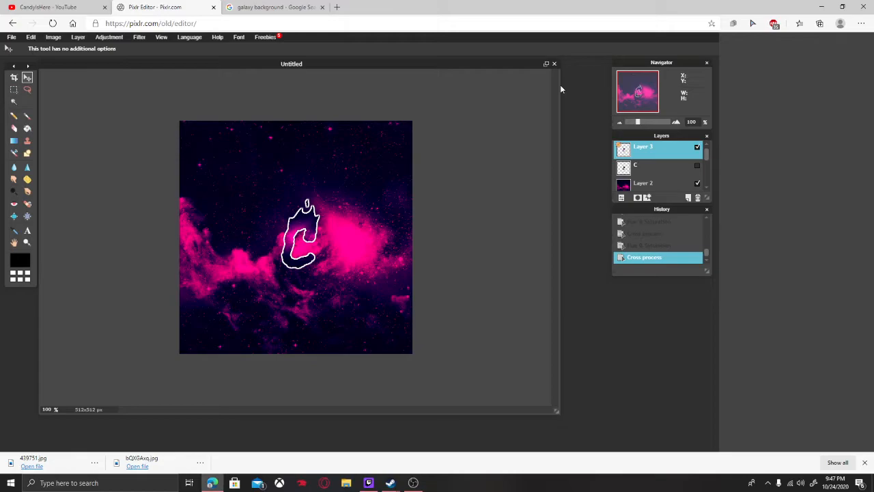
{"action": "left_click", "coordinate": [661, 223]}
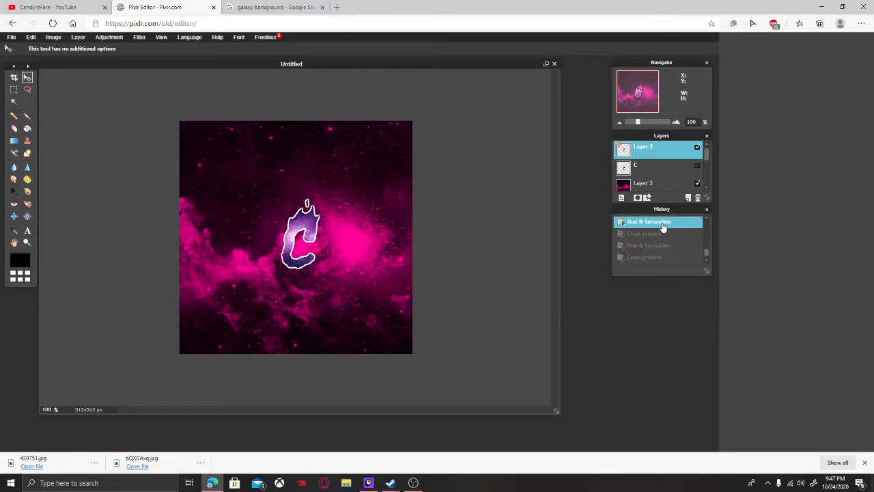
{"action": "left_click", "coordinate": [659, 257]}
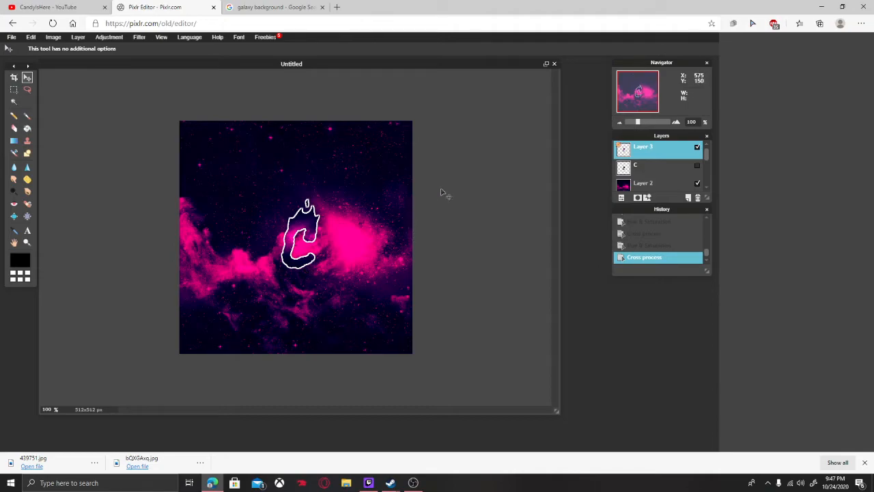
Try an Exposure adjustment on the galaxy background on Layer 2 and cancel it
{"action": "left_click", "coordinate": [655, 184]}
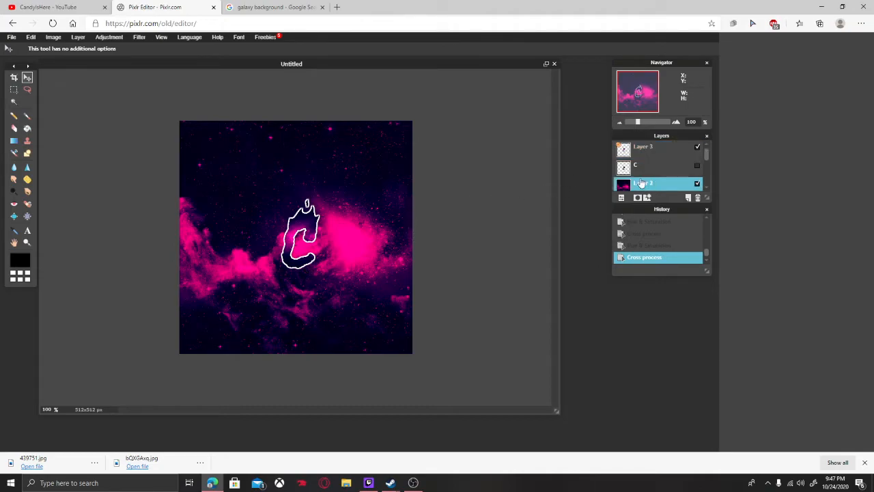
{"action": "left_click", "coordinate": [124, 39]}
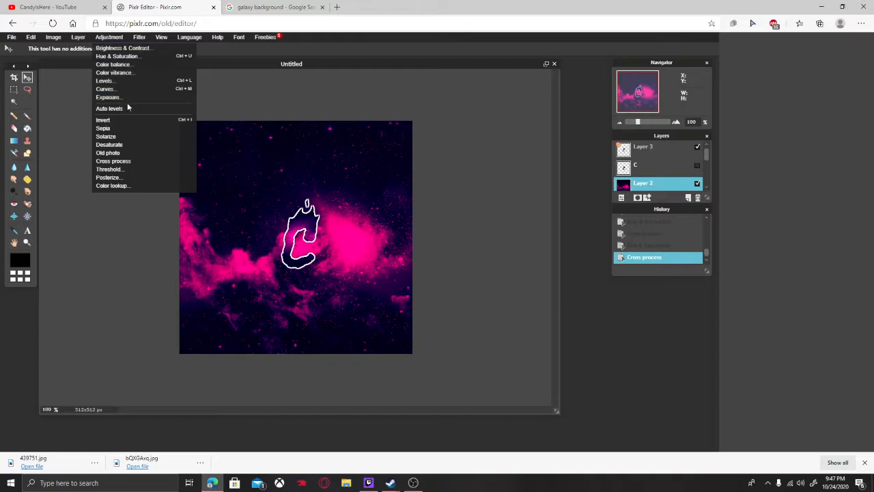
{"action": "left_click", "coordinate": [122, 96]}
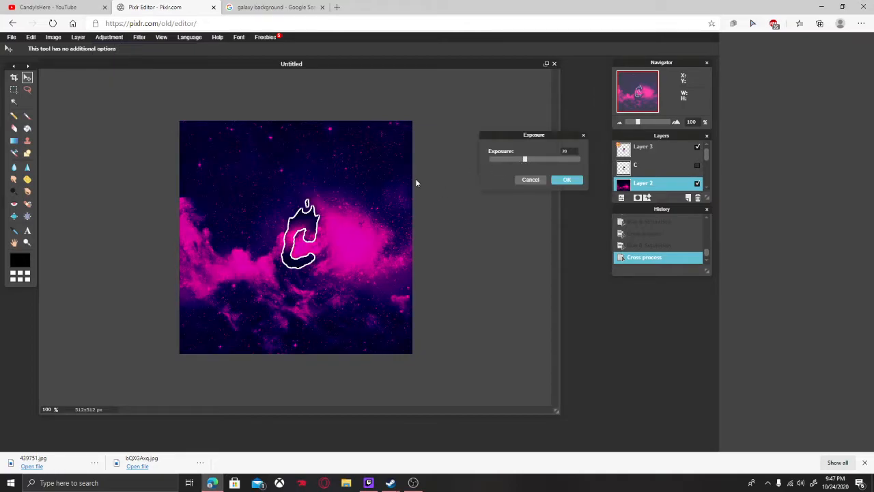
{"action": "mouse_move", "coordinate": [525, 160]}
{"action": "left_mouse_down"}
{"action": "mouse_move", "coordinate": [511, 159]}
{"action": "mouse_move", "coordinate": [526, 159]}
{"action": "left_mouse_up"}
{"action": "left_click", "coordinate": [532, 181]}
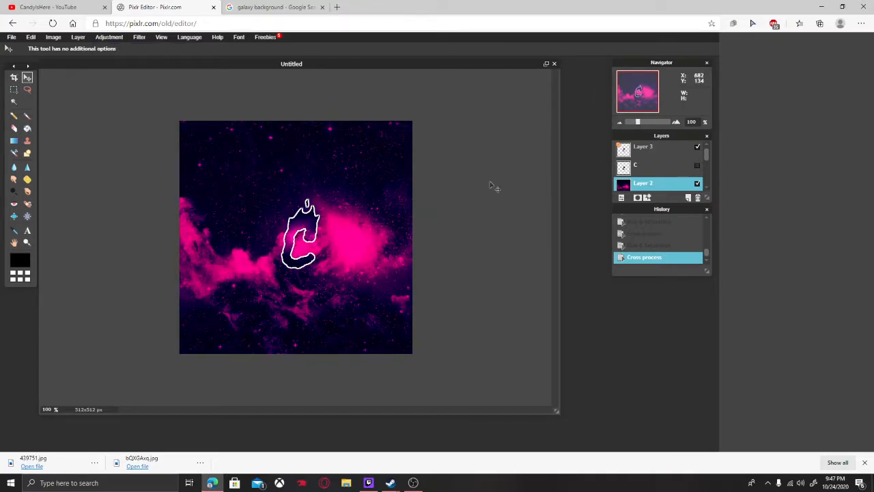
Try Exposure 15 on the Layer 2 background, compare it with the previous history state, and revert to Cross process
{"action": "left_click", "coordinate": [110, 37]}
{"action": "left_click", "coordinate": [122, 98]}
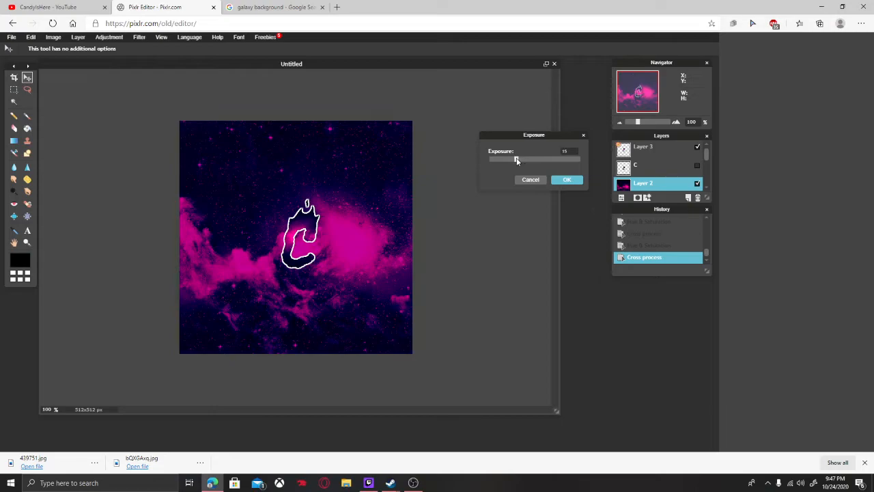
{"action": "left_click", "coordinate": [568, 184]}
{"action": "left_click", "coordinate": [645, 247]}
{"action": "left_click", "coordinate": [647, 258]}
{"action": "left_click", "coordinate": [645, 247]}
{"action": "left_click", "coordinate": [647, 258]}
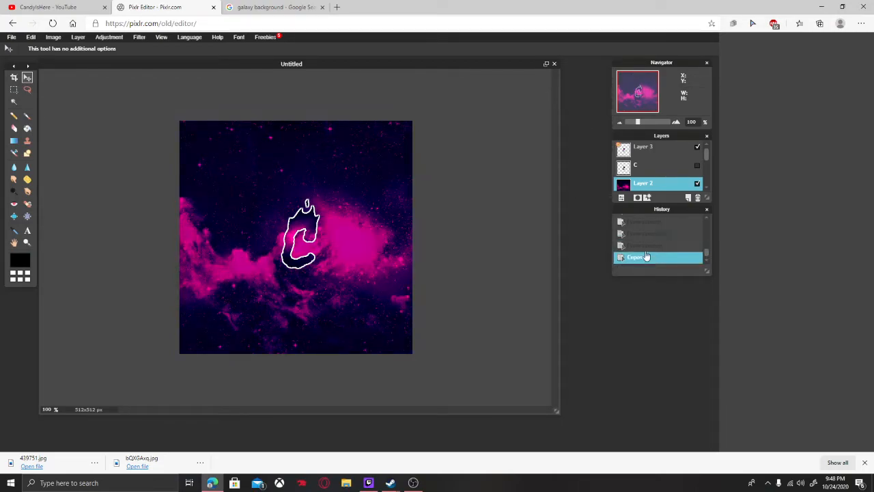
{"action": "left_click", "coordinate": [645, 246]}
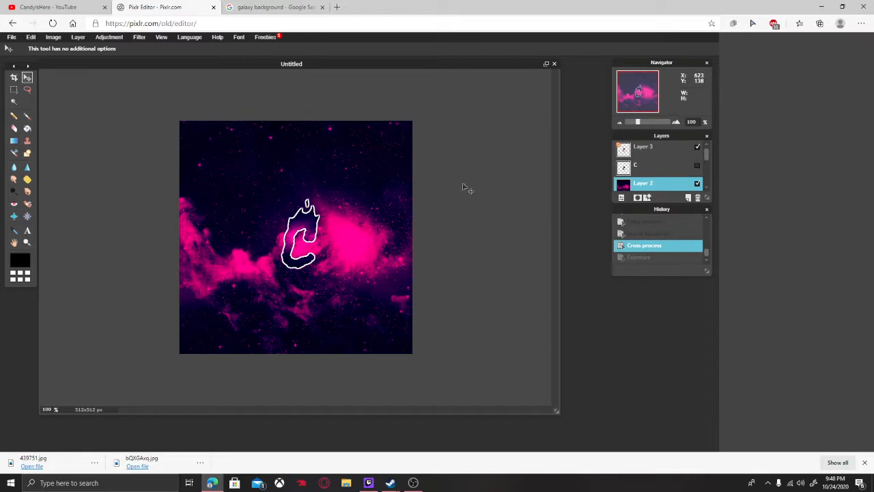
Preview the Scanlines filter on the galaxy background and cancel it
{"action": "left_click", "coordinate": [131, 37]}
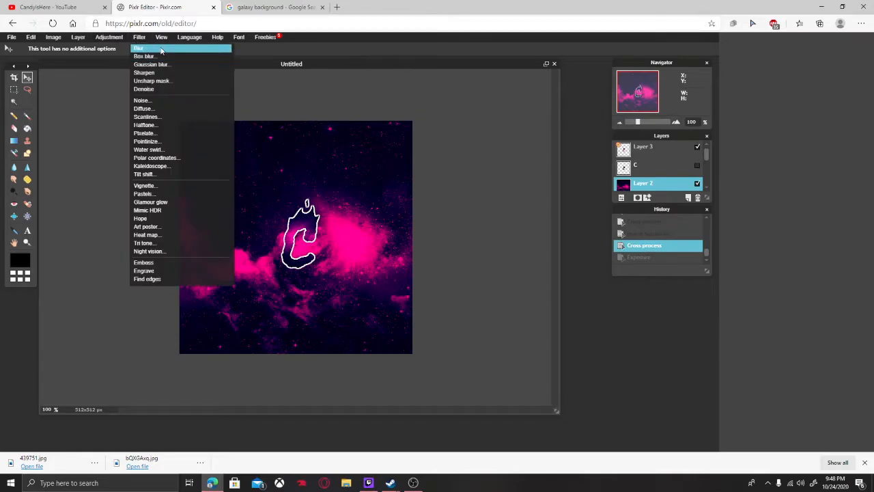
{"action": "left_click", "coordinate": [164, 117]}
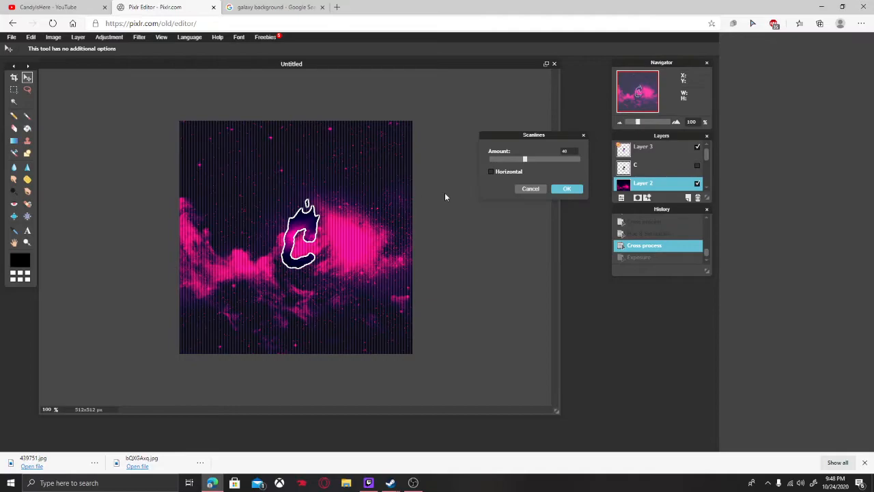
{"action": "left_click", "coordinate": [530, 188]}
Apply the Tilt shift filter to Layer 2 with focus size 54 and focus location 80, comparing Saturate on and off before leaving it off
{"action": "left_click", "coordinate": [139, 37]}
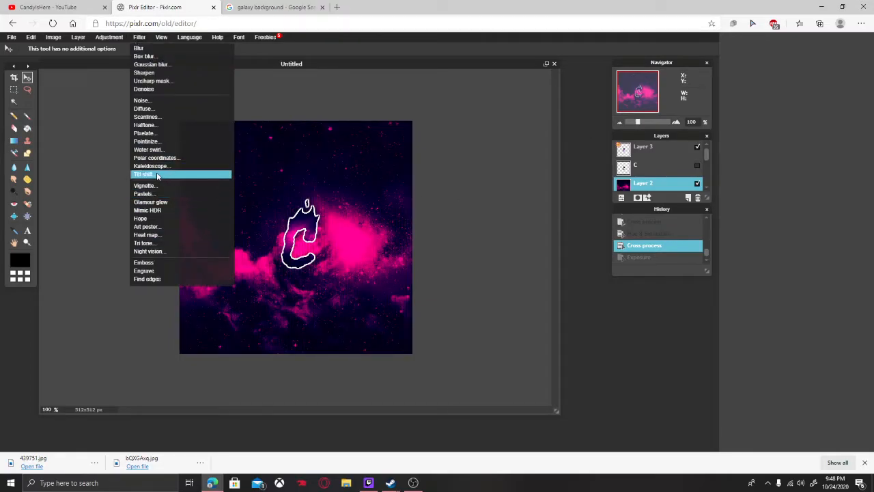
{"action": "left_click", "coordinate": [159, 174]}
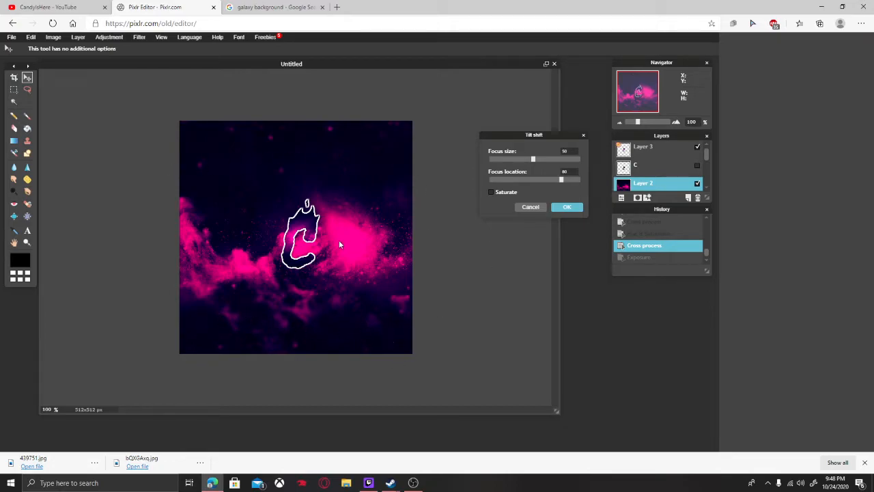
{"action": "left_click_drag", "start_coordinate": [537, 159], "coordinate": [538, 161]}
{"action": "left_click", "coordinate": [492, 193]}
{"action": "left_click", "coordinate": [490, 192]}
{"action": "left_click", "coordinate": [490, 192]}
{"action": "left_click", "coordinate": [490, 192]}
{"action": "left_click", "coordinate": [490, 192]}
{"action": "left_click", "coordinate": [491, 191]}
{"action": "left_click", "coordinate": [490, 191]}
{"action": "left_click", "coordinate": [490, 190]}
{"action": "left_click", "coordinate": [490, 190]}
{"action": "left_click", "coordinate": [490, 192]}
{"action": "left_click", "coordinate": [489, 192]}
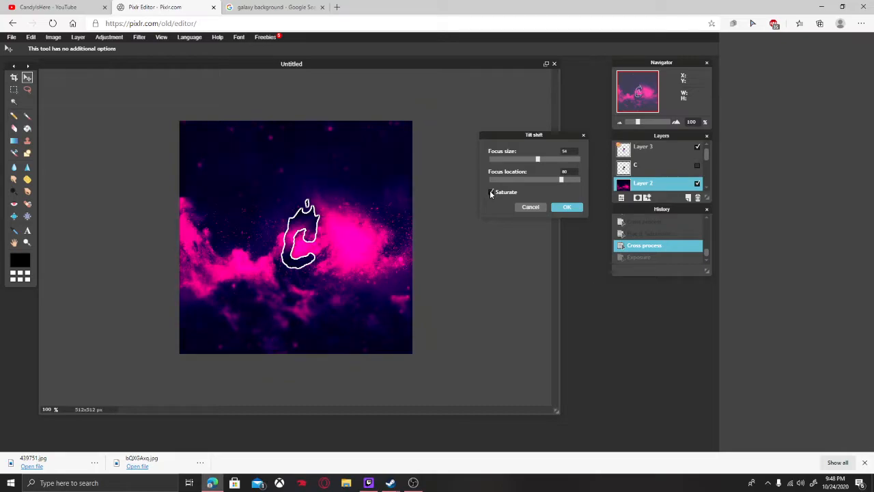
{"action": "left_click", "coordinate": [490, 192]}
{"action": "left_click", "coordinate": [494, 194]}
{"action": "left_click", "coordinate": [493, 194]}
{"action": "left_click", "coordinate": [493, 194]}
{"action": "left_click", "coordinate": [493, 194]}
{"action": "left_click", "coordinate": [494, 194]}
{"action": "left_click", "coordinate": [493, 194]}
{"action": "left_click", "coordinate": [493, 194]}
{"action": "left_click", "coordinate": [494, 194]}
{"action": "left_click", "coordinate": [489, 192]}
{"action": "left_click", "coordinate": [489, 192]}
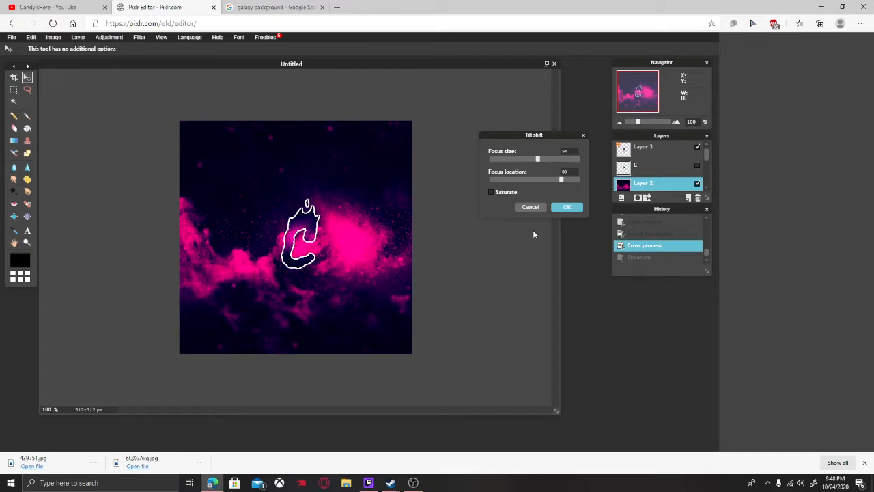
{"action": "left_click", "coordinate": [568, 207]}
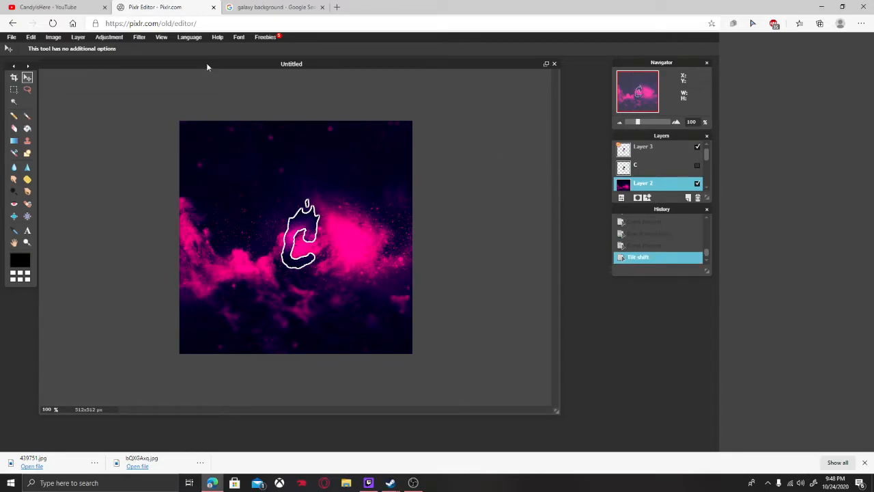
Try the Glamour glow filter on the Layer 2 background and undo it
{"action": "left_click", "coordinate": [139, 37]}
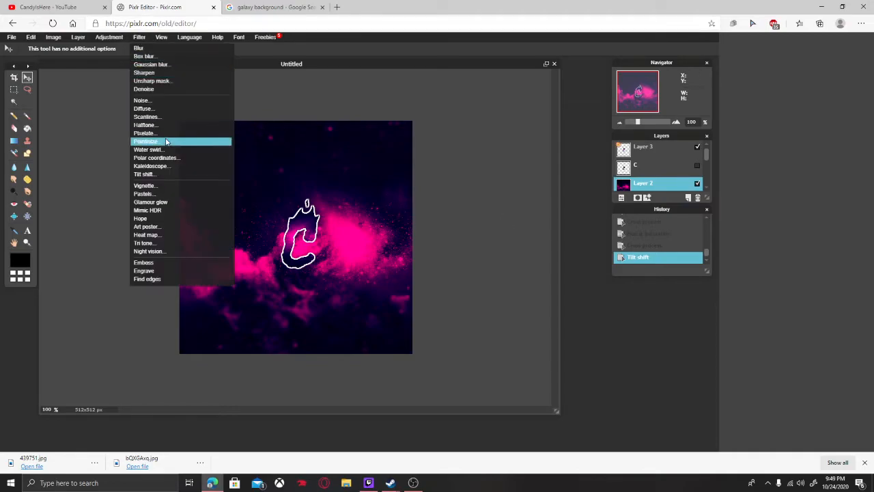
{"action": "left_click", "coordinate": [151, 202]}
{"action": "key", "text": "ctrl+z"}
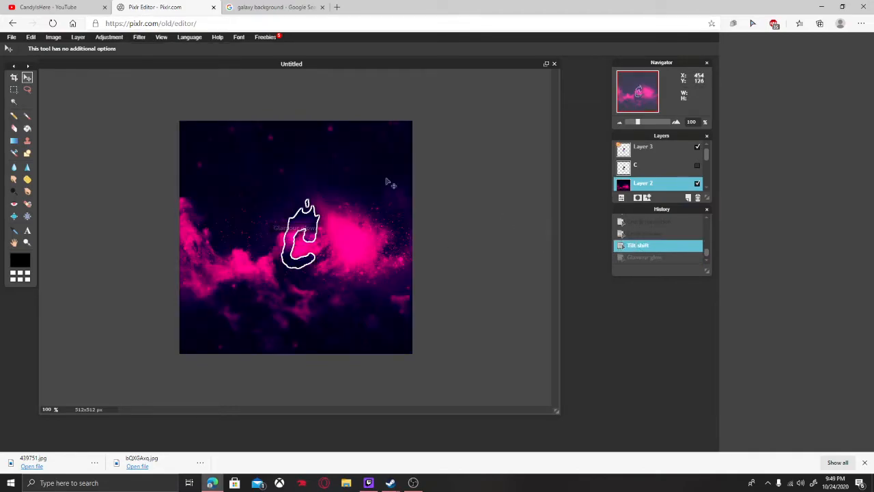
Apply a black Vignette filter to the galaxy background on Layer 2, adjusting its size
{"action": "left_click", "coordinate": [140, 38]}
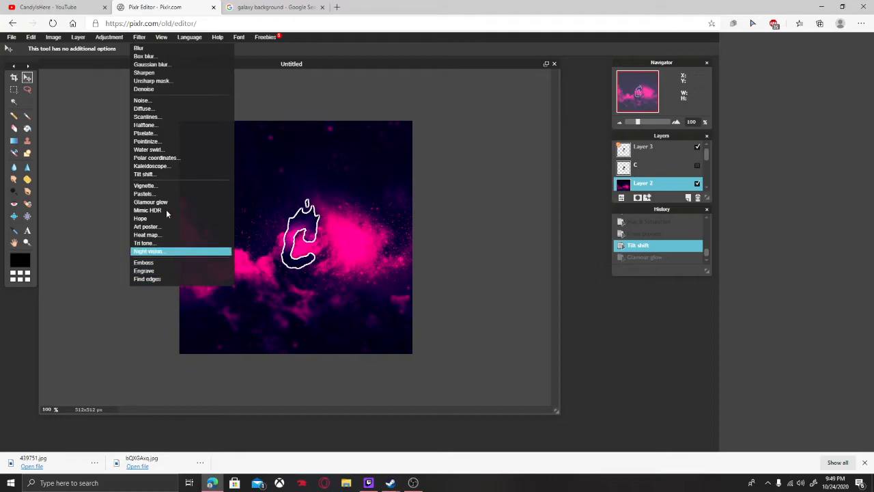
{"action": "left_click", "coordinate": [145, 186]}
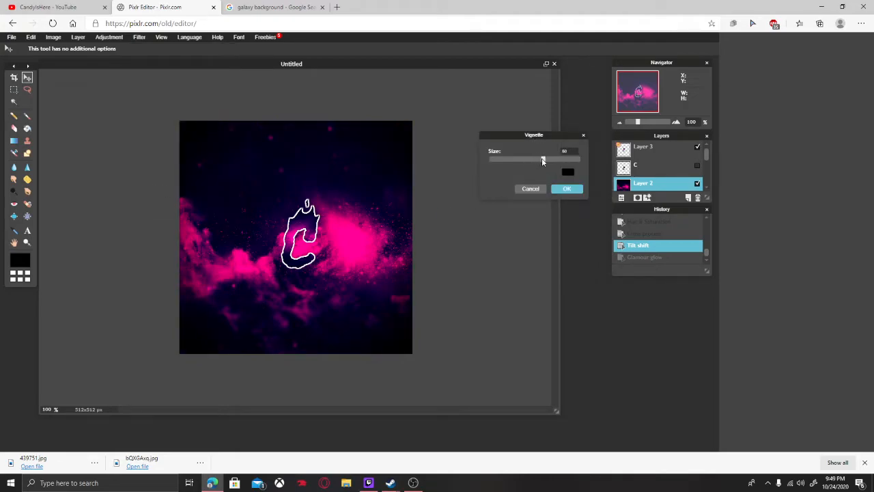
{"action": "left_click_drag", "start_coordinate": [518, 160], "coordinate": [500, 160]}
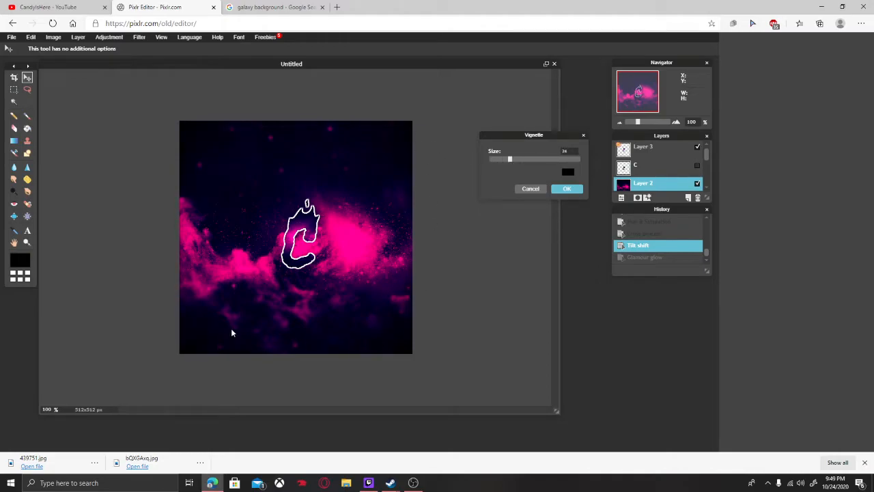
{"action": "left_click_drag", "start_coordinate": [515, 162], "coordinate": [491, 161]}
{"action": "left_click", "coordinate": [564, 189]}
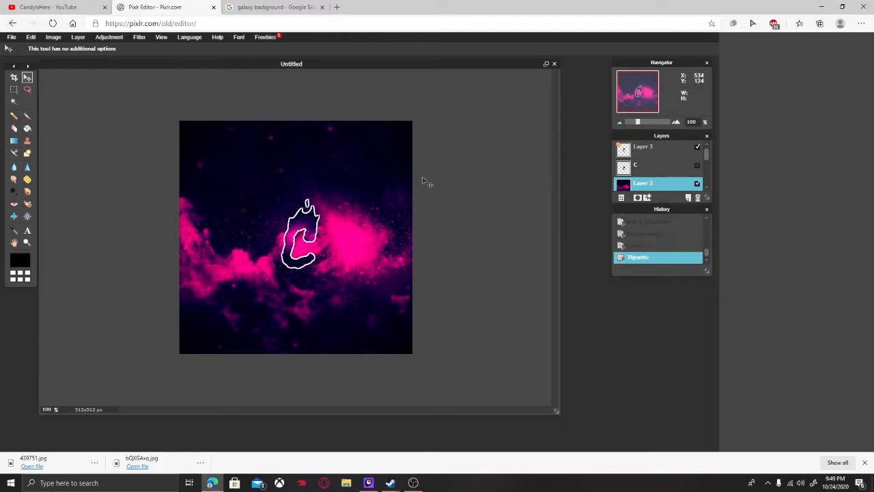
Try the Mimic HDR filter on the Layer 2 galaxy background and undo it
{"action": "left_click", "coordinate": [138, 39]}
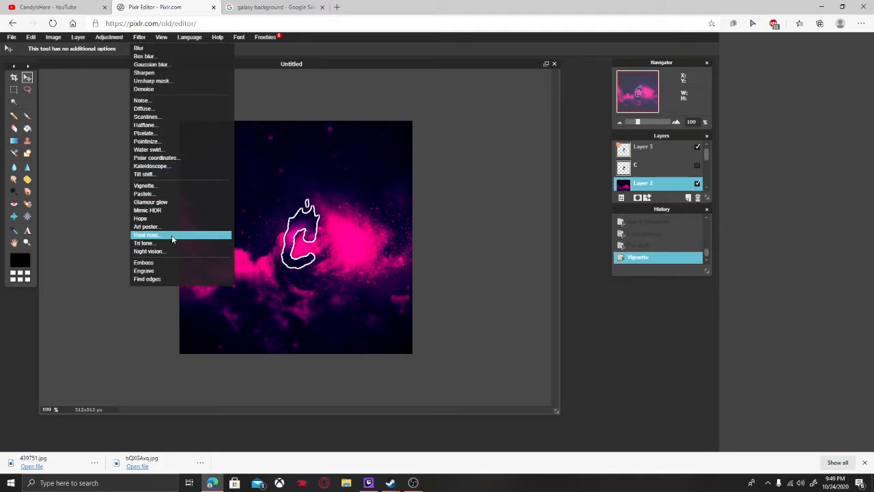
{"action": "left_click", "coordinate": [154, 210]}
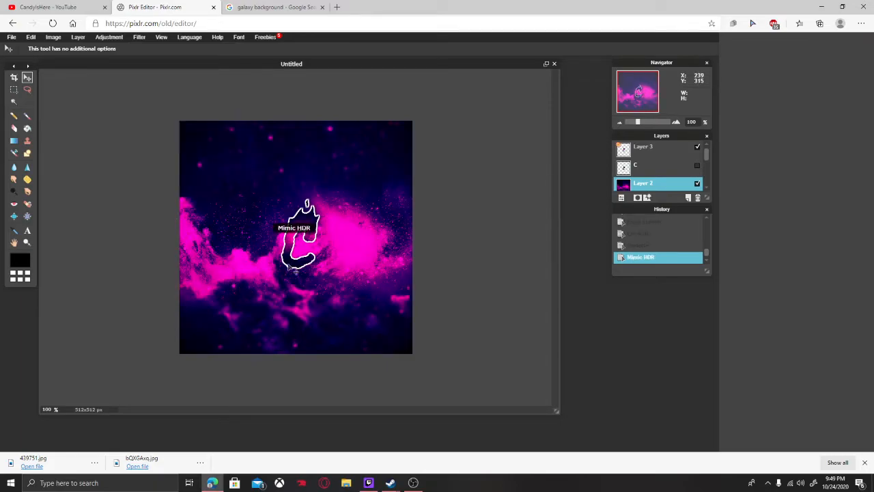
{"action": "left_click", "coordinate": [648, 247]}
{"action": "left_click", "coordinate": [649, 258]}
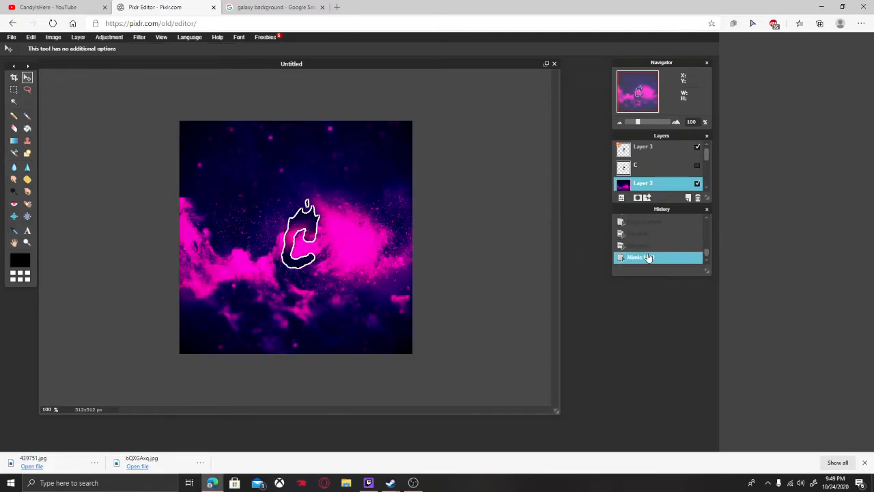
{"action": "left_click", "coordinate": [645, 245]}
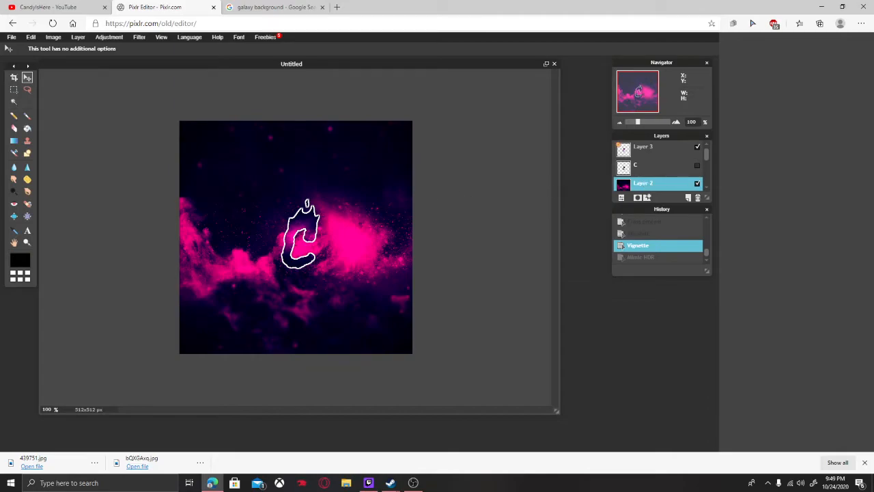
Try reshaping the RGB tone curve of Layer 2 with Curves and cancel the adjustment
{"action": "left_click", "coordinate": [109, 36]}
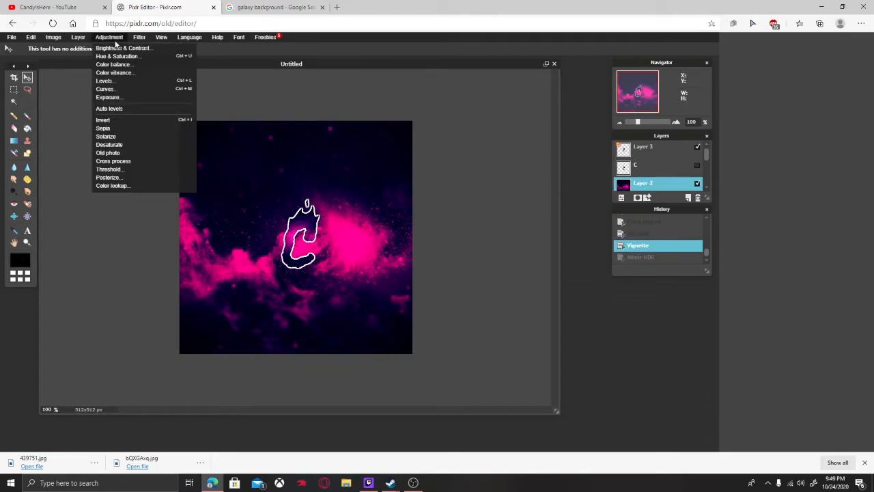
{"action": "left_click", "coordinate": [109, 89]}
{"action": "left_click_drag", "start_coordinate": [509, 221], "coordinate": [497, 244]}
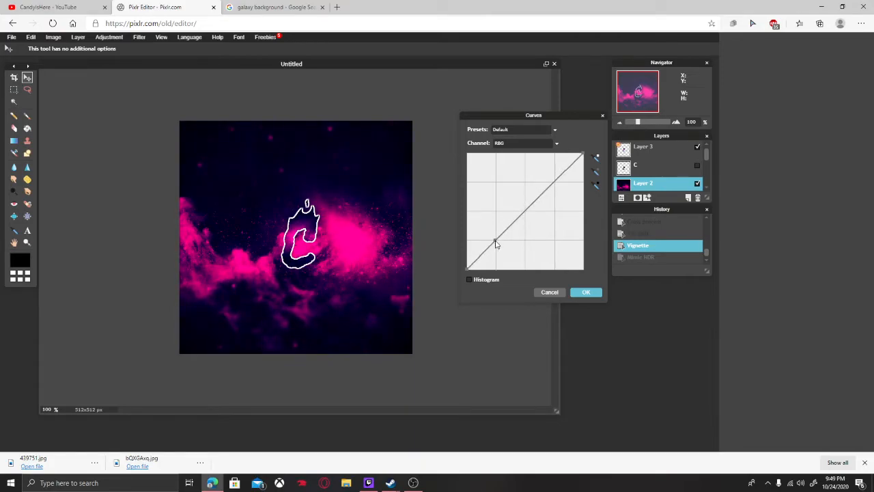
{"action": "left_click_drag", "start_coordinate": [550, 191], "coordinate": [534, 213]}
{"action": "mouse_move", "coordinate": [495, 242]}
{"action": "left_mouse_down"}
{"action": "mouse_move", "coordinate": [485, 233]}
{"action": "mouse_move", "coordinate": [497, 235]}
{"action": "left_mouse_up"}
{"action": "mouse_move", "coordinate": [567, 175]}
{"action": "left_mouse_down"}
{"action": "mouse_move", "coordinate": [580, 185]}
{"action": "mouse_move", "coordinate": [570, 216]}
{"action": "mouse_move", "coordinate": [572, 188]}
{"action": "left_mouse_up"}
{"action": "left_click", "coordinate": [548, 292]}
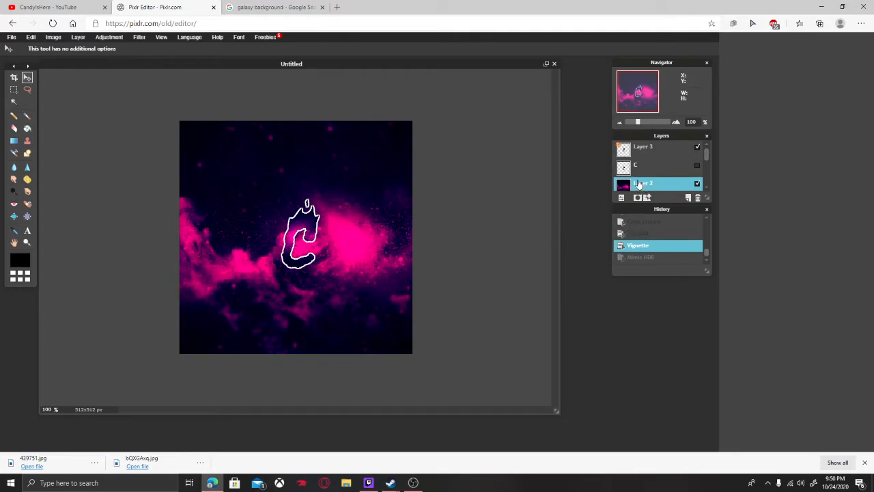
Add a black Inner shadow style to Layer 2 with opacity 39, distance 32, size 40 and angle -138
{"action": "left_click", "coordinate": [640, 155]}
{"action": "left_click", "coordinate": [652, 189]}
{"action": "right_click", "coordinate": [649, 184]}
{"action": "left_click", "coordinate": [681, 293]}
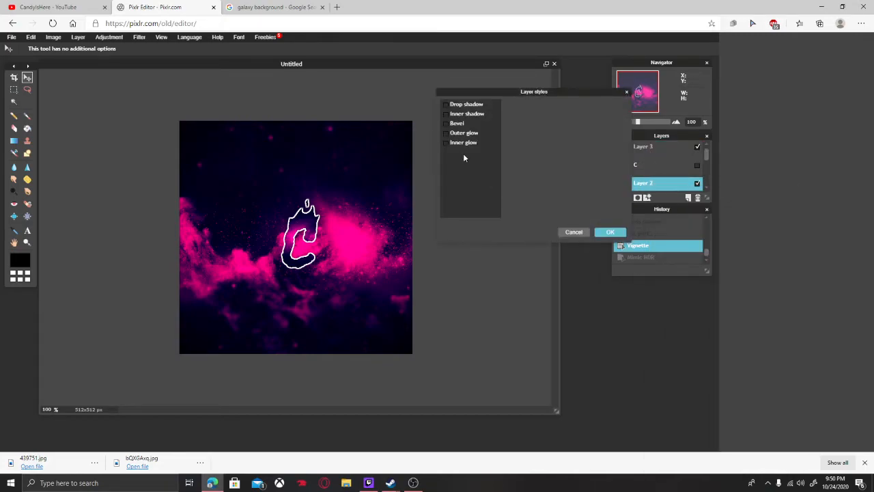
{"action": "left_click", "coordinate": [451, 115]}
{"action": "mouse_move", "coordinate": [559, 124]}
{"action": "left_mouse_down"}
{"action": "mouse_move", "coordinate": [569, 125]}
{"action": "mouse_move", "coordinate": [587, 203]}
{"action": "mouse_move", "coordinate": [562, 132]}
{"action": "mouse_move", "coordinate": [546, 138]}
{"action": "mouse_move", "coordinate": [573, 116]}
{"action": "left_mouse_up"}
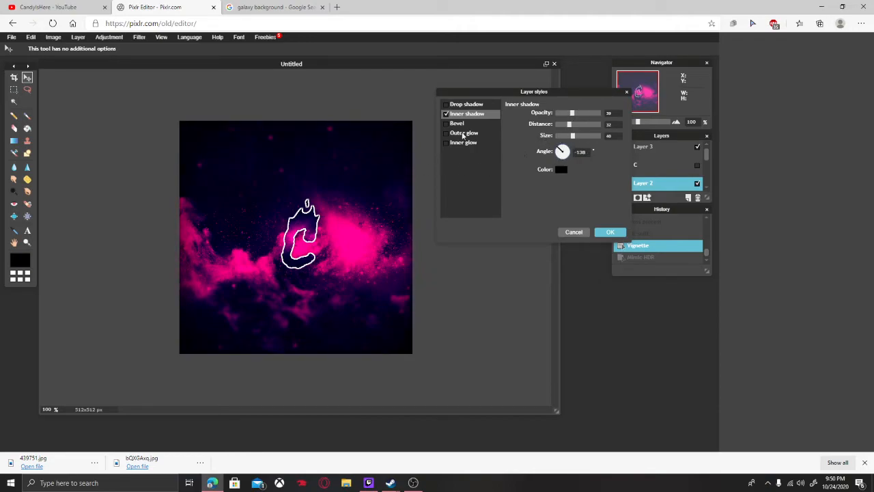
{"action": "left_click", "coordinate": [610, 233]}
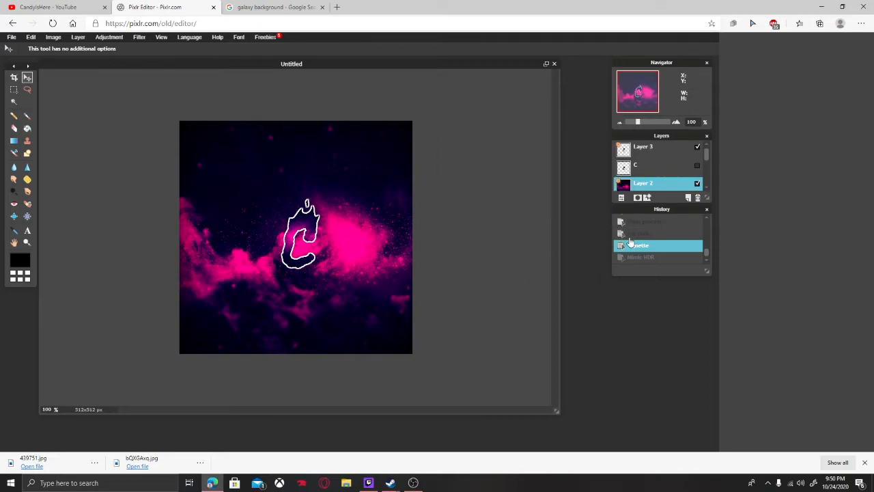
Compare the image across the history states around the Vignette filter, returning to the Vignette state
{"action": "left_click", "coordinate": [647, 255]}
{"action": "left_click", "coordinate": [646, 248]}
{"action": "left_click", "coordinate": [647, 236]}
{"action": "left_click", "coordinate": [647, 244]}
Open the layer styles of Layer 3, the outlined letter C
{"action": "left_click", "coordinate": [650, 152]}
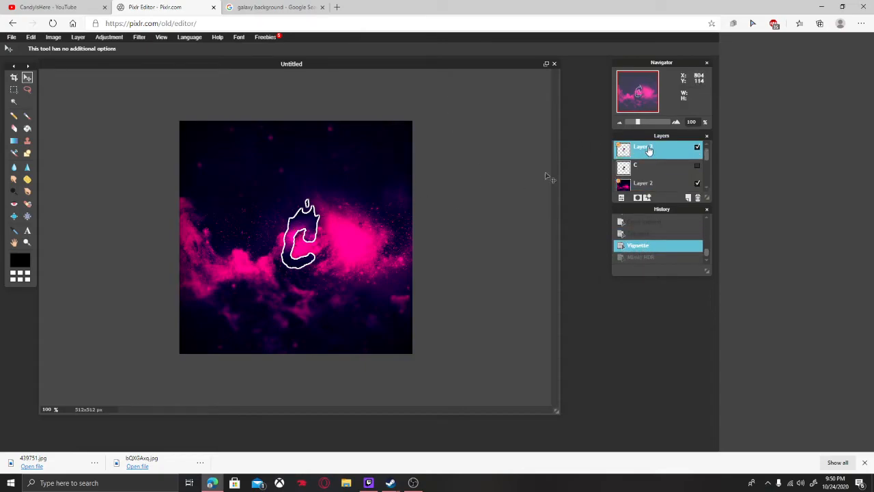
{"action": "right_click", "coordinate": [641, 149]}
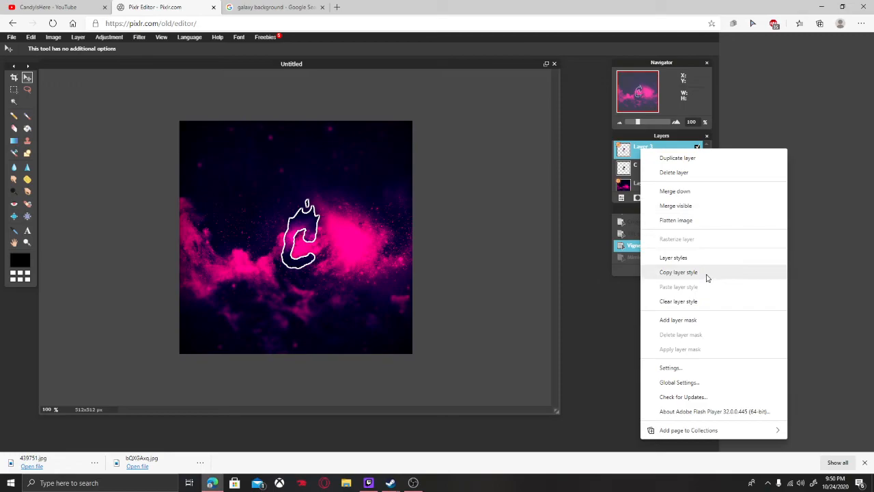
{"action": "left_click", "coordinate": [688, 257]}
Try the Bevel and Inner shadow styles on Layer 3 and switch both off again
{"action": "left_click", "coordinate": [447, 123]}
{"action": "mouse_move", "coordinate": [557, 135]}
{"action": "left_mouse_down"}
{"action": "mouse_move", "coordinate": [537, 137]}
{"action": "mouse_move", "coordinate": [561, 125]}
{"action": "mouse_move", "coordinate": [557, 133]}
{"action": "left_mouse_up"}
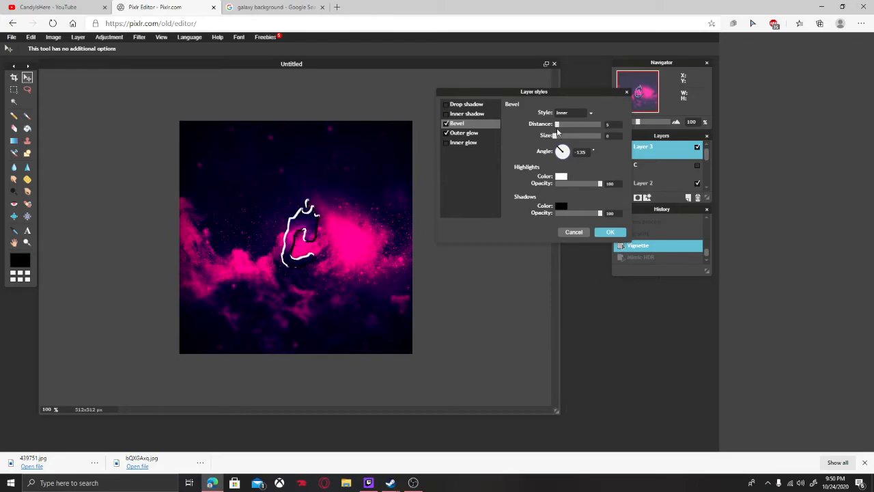
{"action": "left_click", "coordinate": [447, 114]}
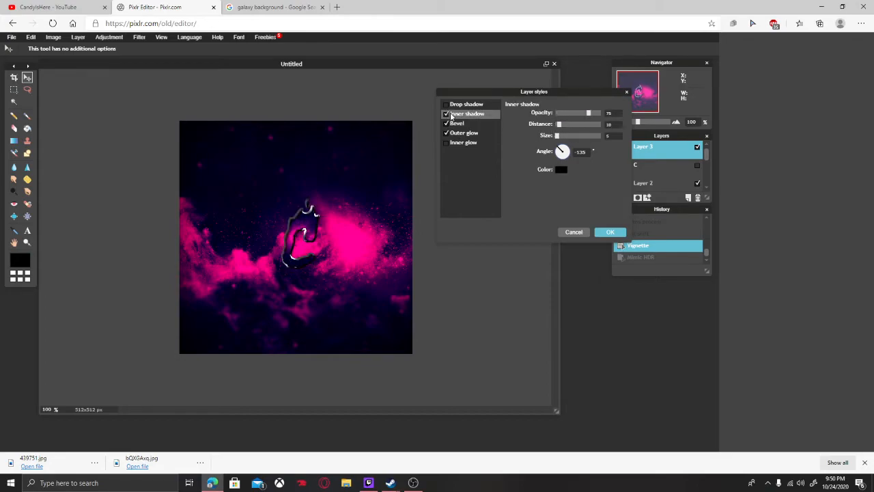
{"action": "left_click", "coordinate": [446, 124]}
{"action": "left_click", "coordinate": [447, 114]}
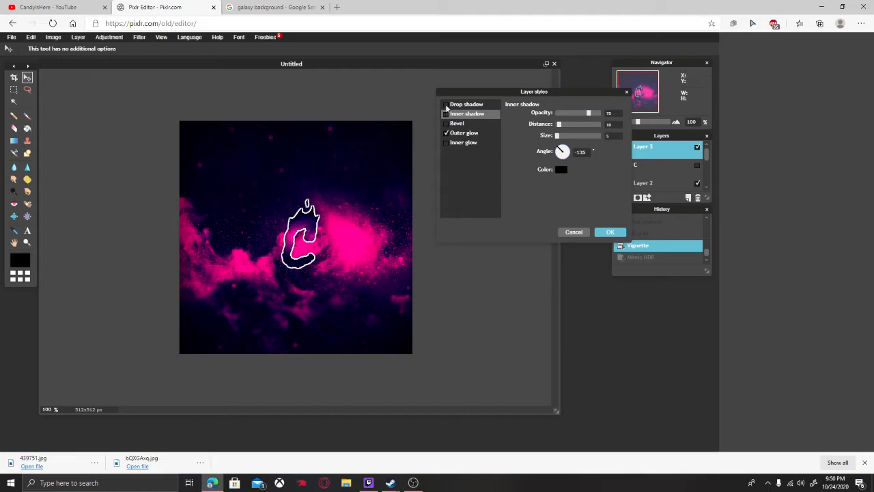
Add a black Drop shadow to Layer 3 with opacity 50, distance 15, size 0 and angle -153
{"action": "left_click", "coordinate": [464, 105]}
{"action": "left_click_drag", "start_coordinate": [553, 141], "coordinate": [618, 200]}
{"action": "left_click_drag", "start_coordinate": [560, 124], "coordinate": [504, 144]}
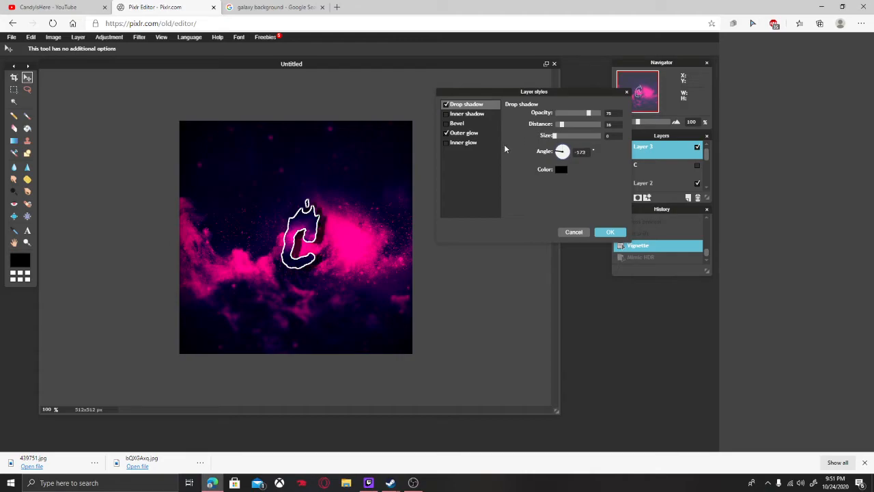
{"action": "mouse_move", "coordinate": [585, 113]}
{"action": "left_mouse_down"}
{"action": "mouse_move", "coordinate": [554, 139]}
{"action": "mouse_move", "coordinate": [585, 130]}
{"action": "mouse_move", "coordinate": [534, 139]}
{"action": "mouse_move", "coordinate": [587, 113]}
{"action": "mouse_move", "coordinate": [570, 116]}
{"action": "left_mouse_up"}
{"action": "left_click_drag", "start_coordinate": [563, 151], "coordinate": [533, 136]}
{"action": "left_click_drag", "start_coordinate": [569, 114], "coordinate": [578, 113]}
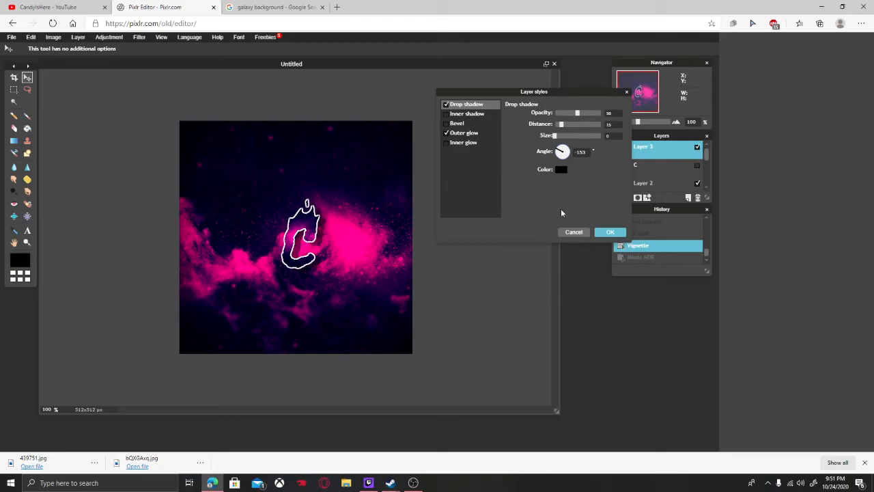
{"action": "left_click", "coordinate": [609, 232]}
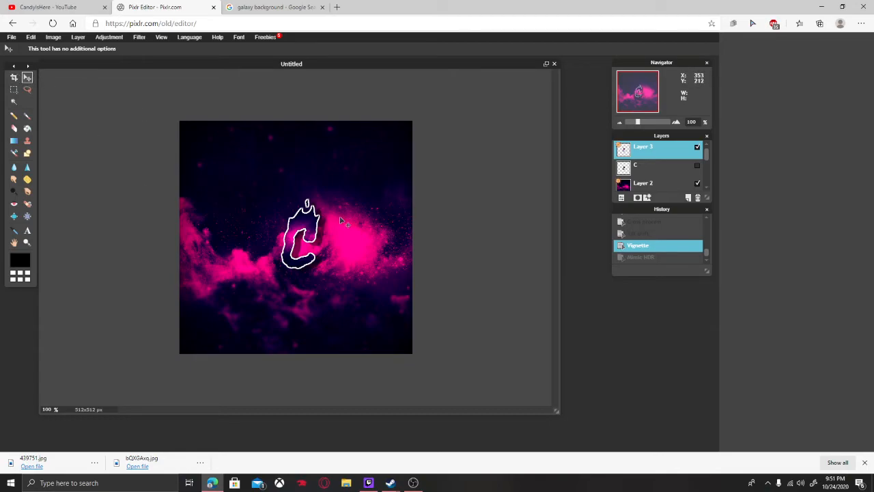
{"action": "left_click", "coordinate": [28, 230]}
{"action": "left_click", "coordinate": [298, 235]}
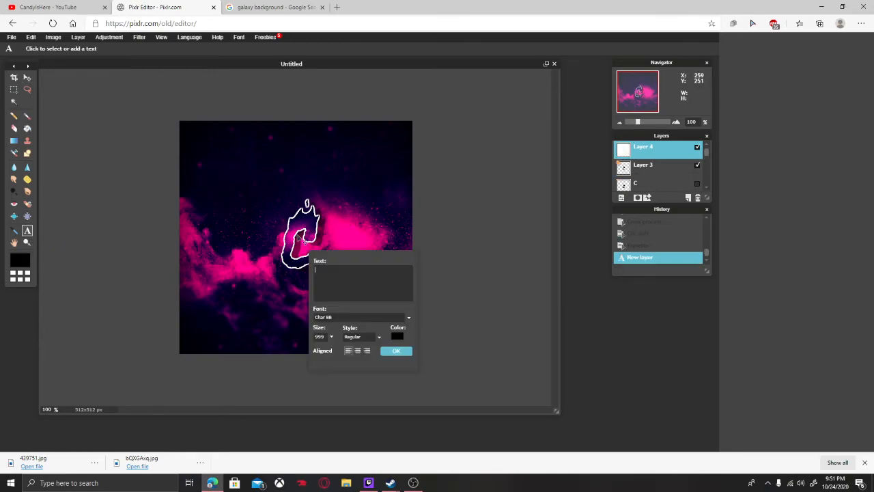
{"action": "left_click", "coordinate": [411, 349]}
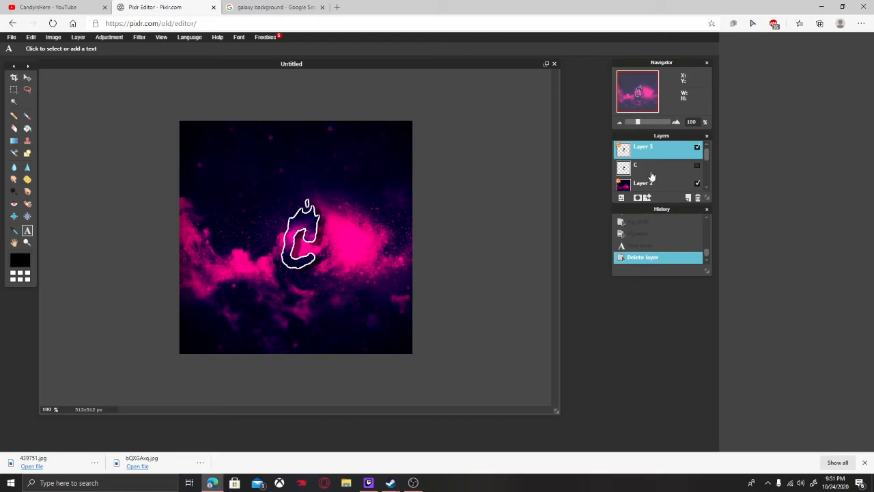
{"action": "left_click", "coordinate": [697, 166]}
{"action": "left_click", "coordinate": [27, 78]}
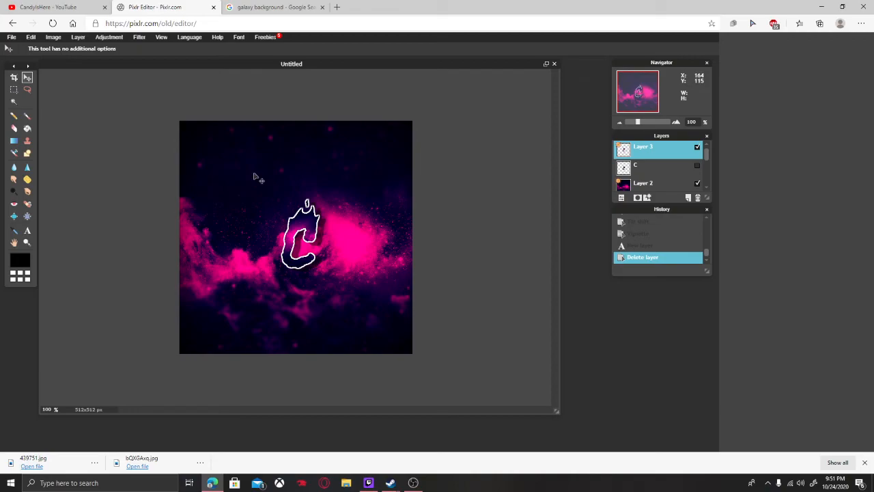
Save the logo to the computer under the name C in PNG (Transparent, full quality) format
{"action": "left_click", "coordinate": [13, 38]}
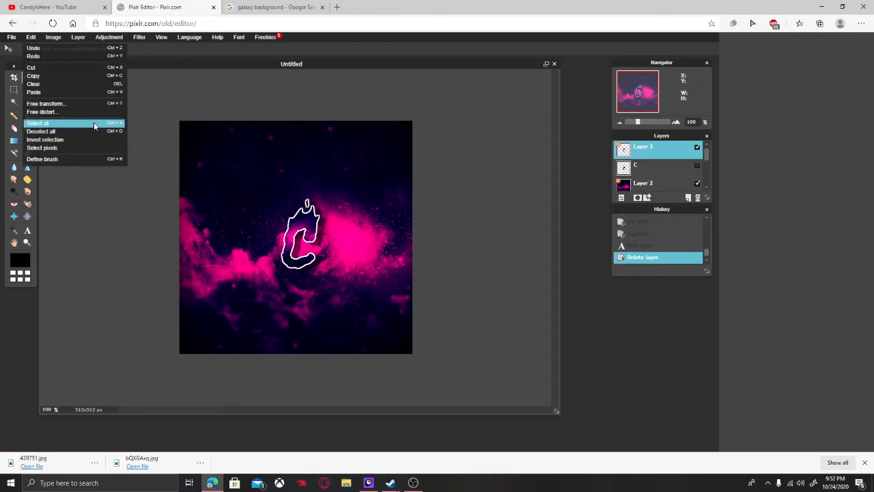
{"action": "left_click", "coordinate": [36, 76]}
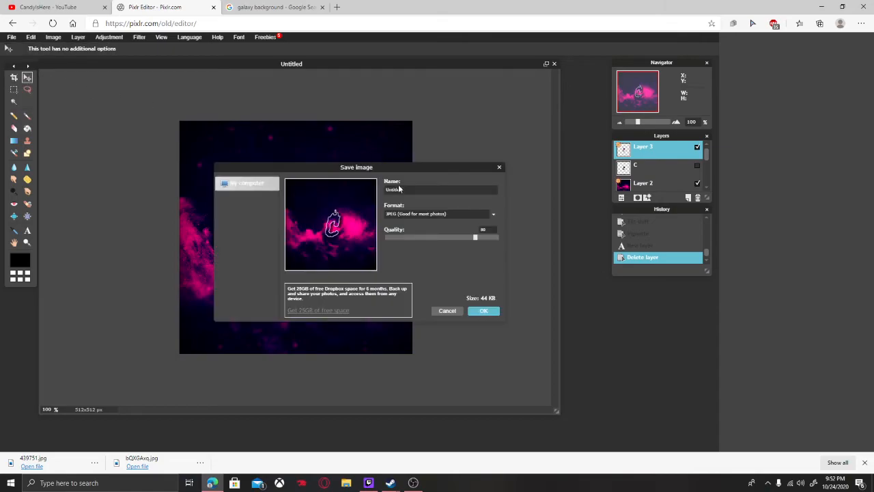
{"action": "key", "text": "BackSpace"}
{"action": "left_click", "coordinate": [470, 214]}
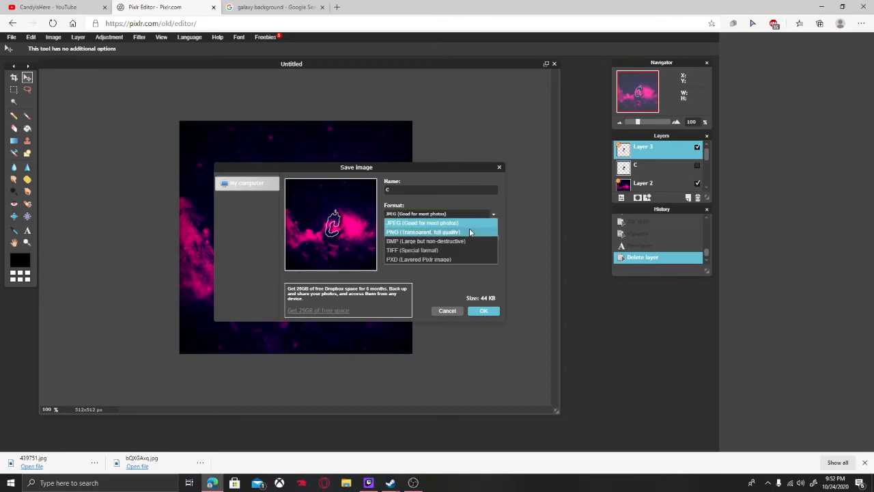
{"action": "left_click", "coordinate": [469, 228]}
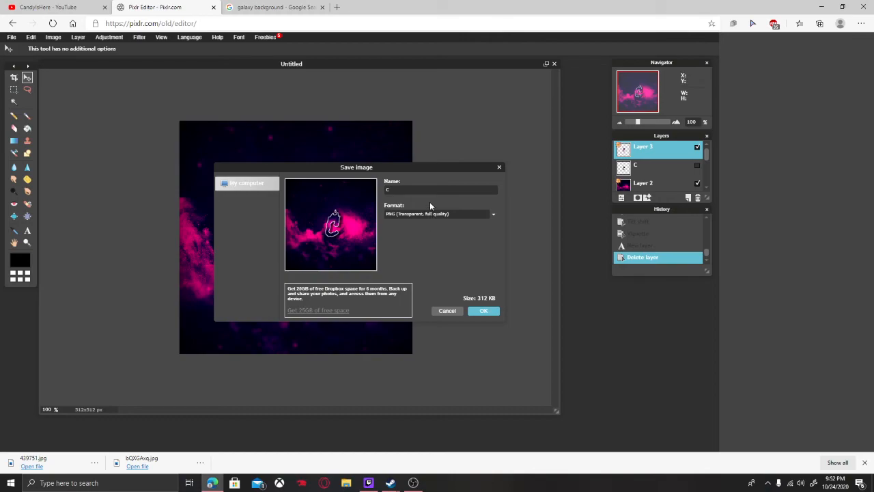
{"action": "left_click", "coordinate": [437, 214]}
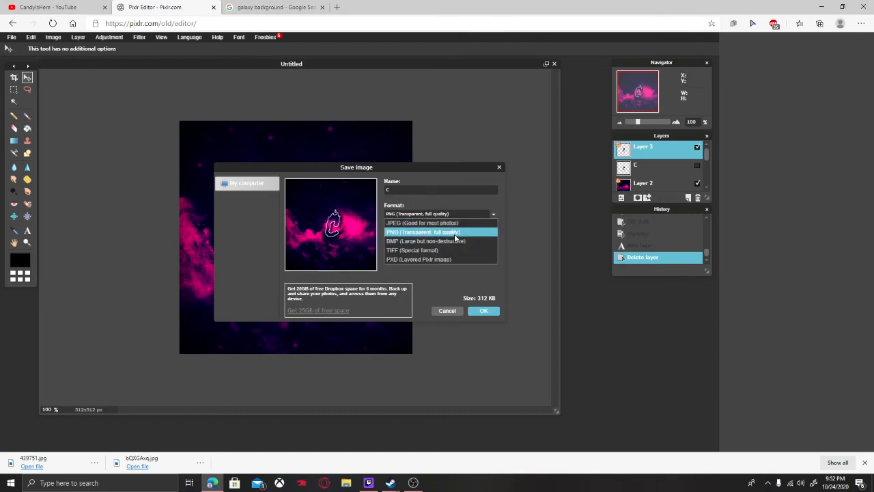
{"action": "left_click", "coordinate": [418, 216]}
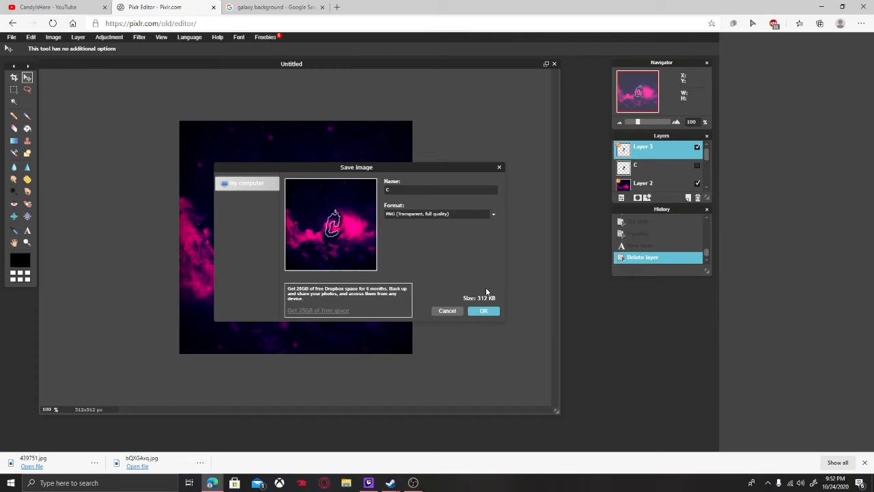
{"action": "left_click", "coordinate": [483, 311]}
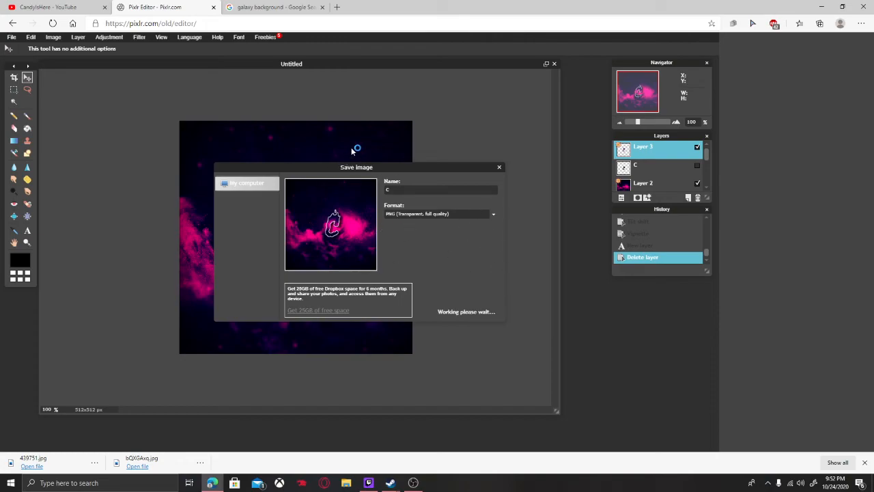
{"action": "left_click", "coordinate": [360, 230]}
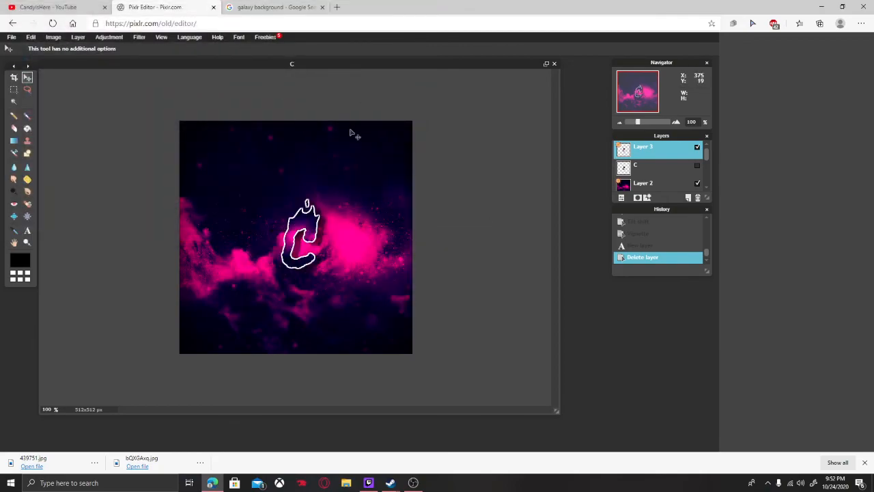
Close the Google image search page for galaxy backgrounds and return to Pixlr Editor
{"action": "left_click", "coordinate": [91, 9]}
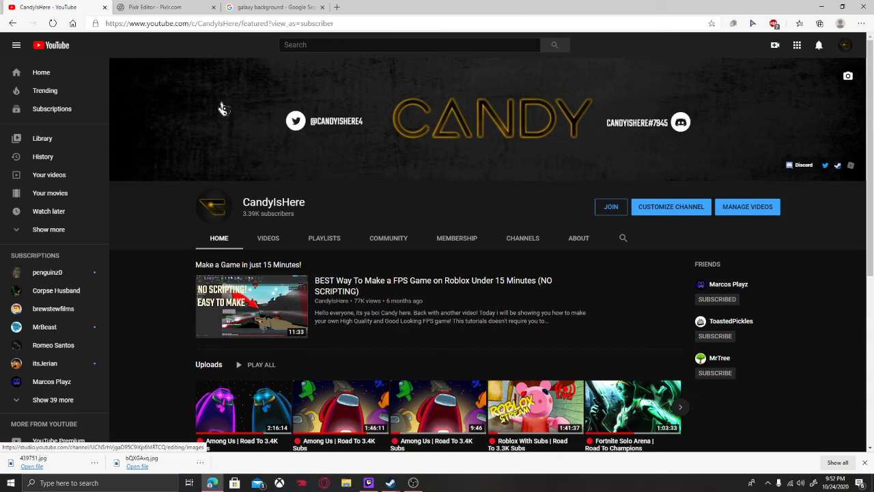
{"action": "left_click", "coordinate": [157, 7]}
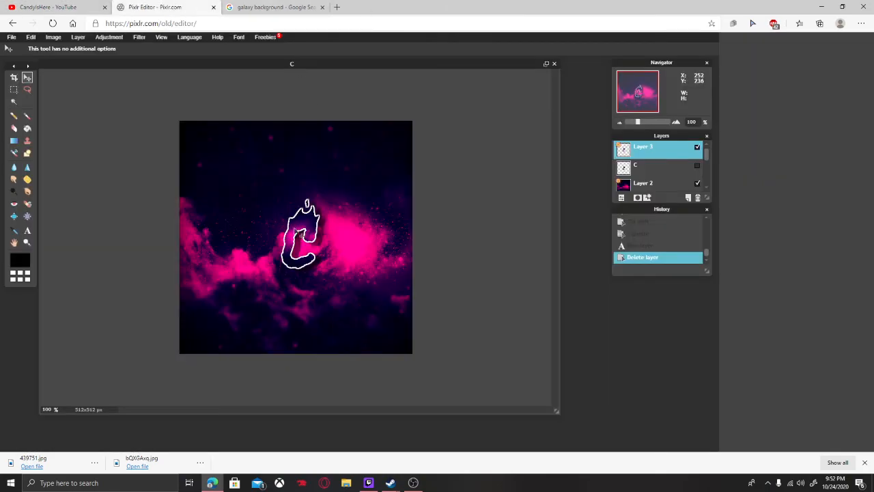
{"action": "left_click", "coordinate": [276, 7]}
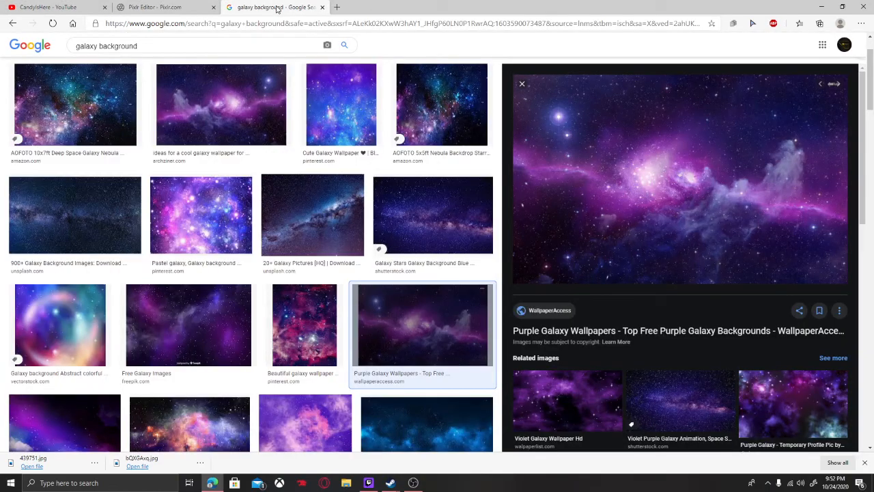
{"action": "left_click", "coordinate": [319, 8]}
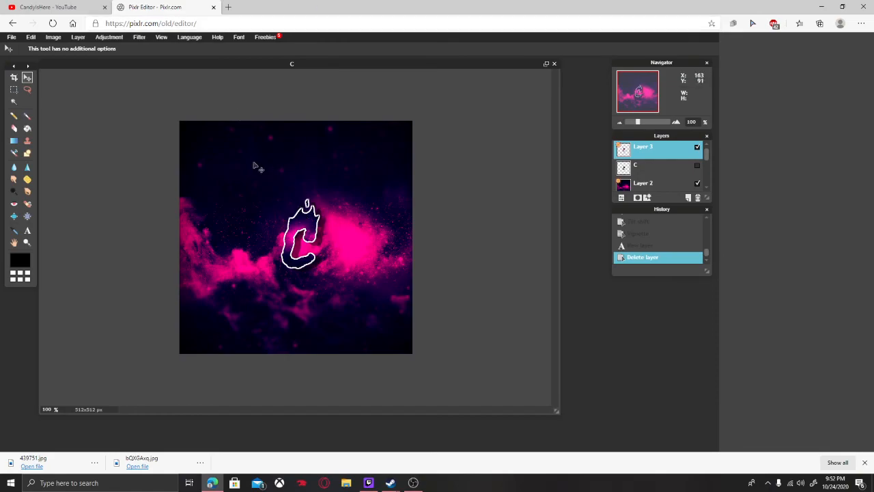
{"action": "left_click", "coordinate": [80, 8]}
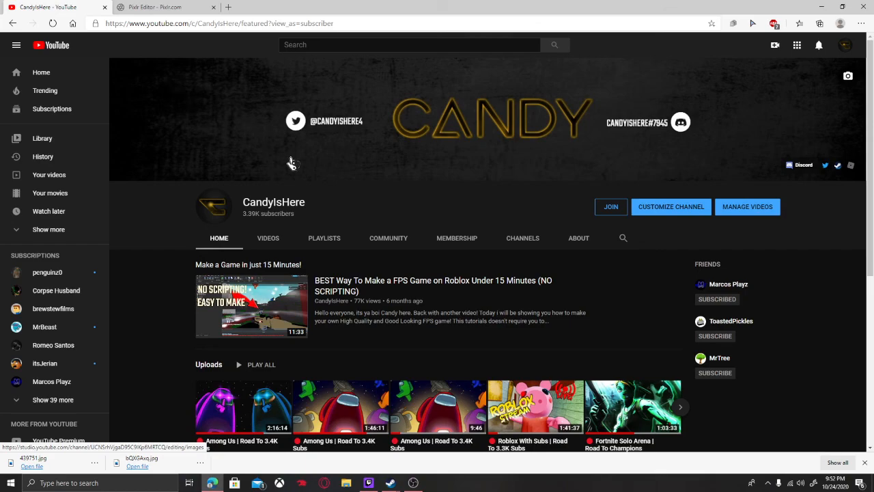
{"action": "left_click", "coordinate": [171, 9]}
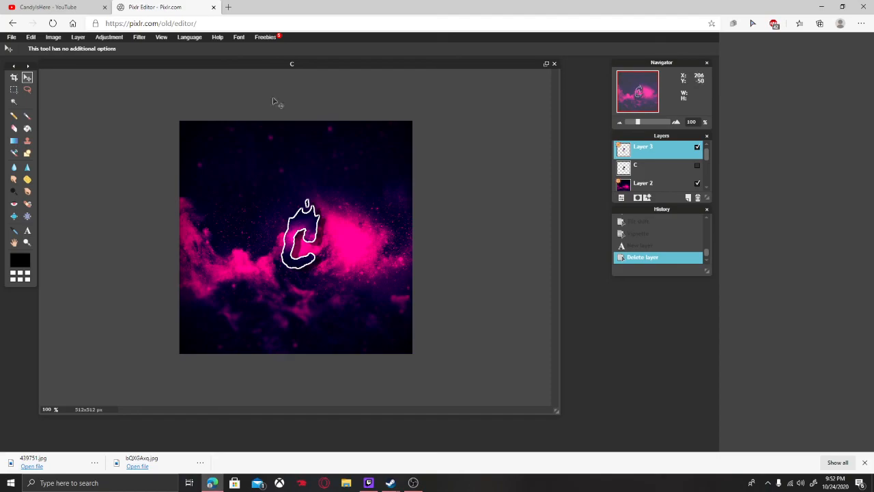
{"action": "left_click", "coordinate": [66, 8]}
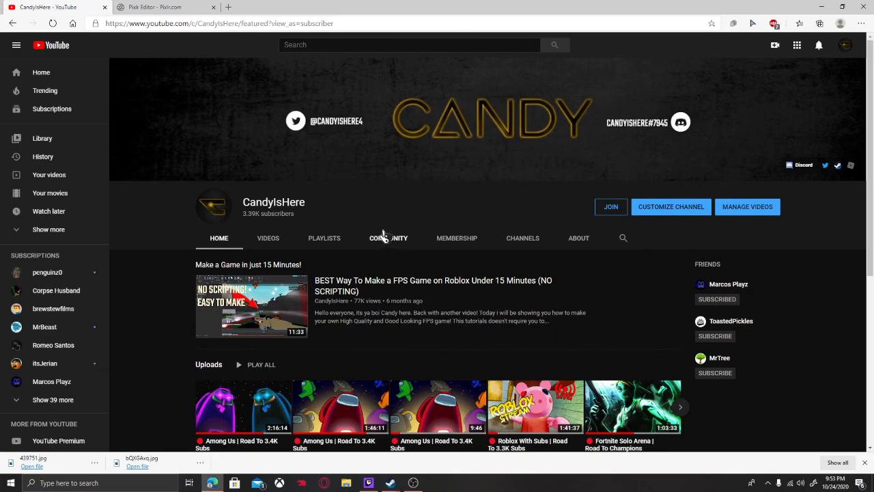
{"action": "left_click", "coordinate": [190, 9]}
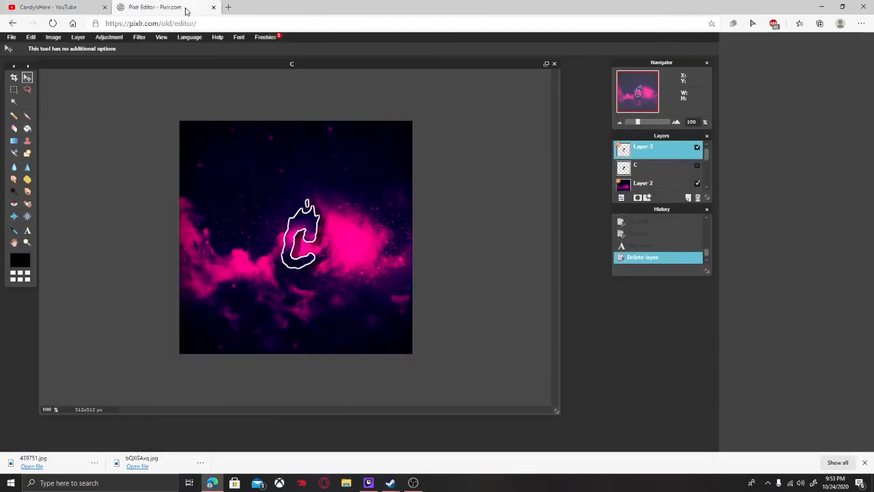